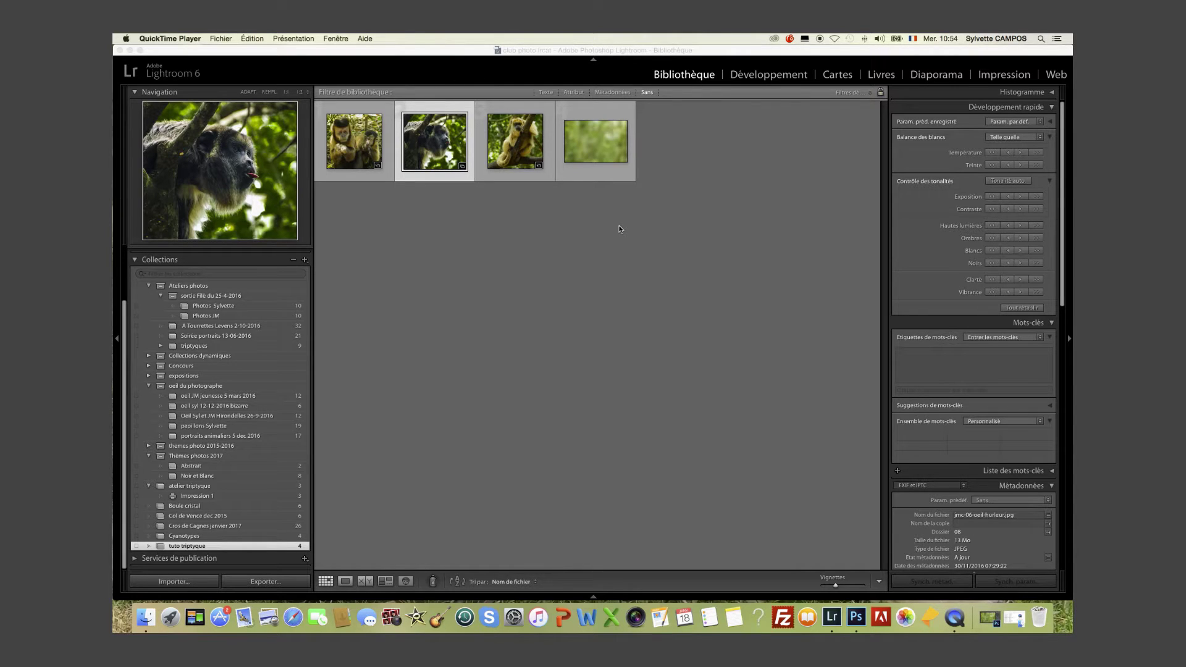
Step: Show the filmstrip of the tuto triptyque collection and switch to the Print module (Impression)
click(593, 599)
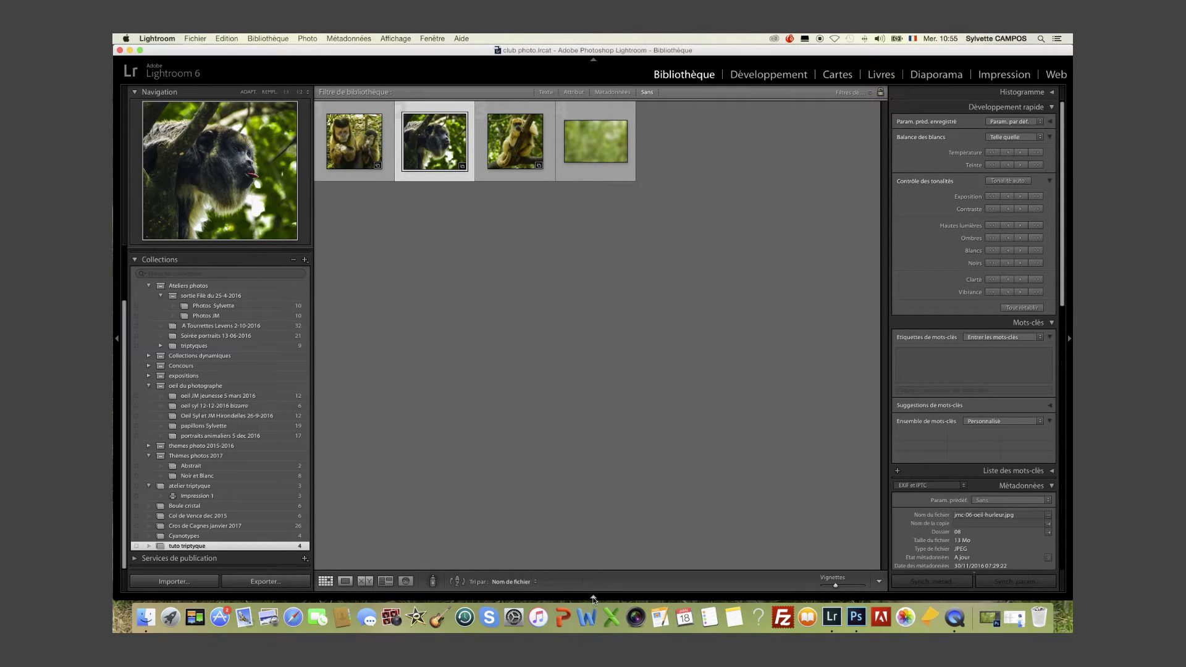
click(593, 598)
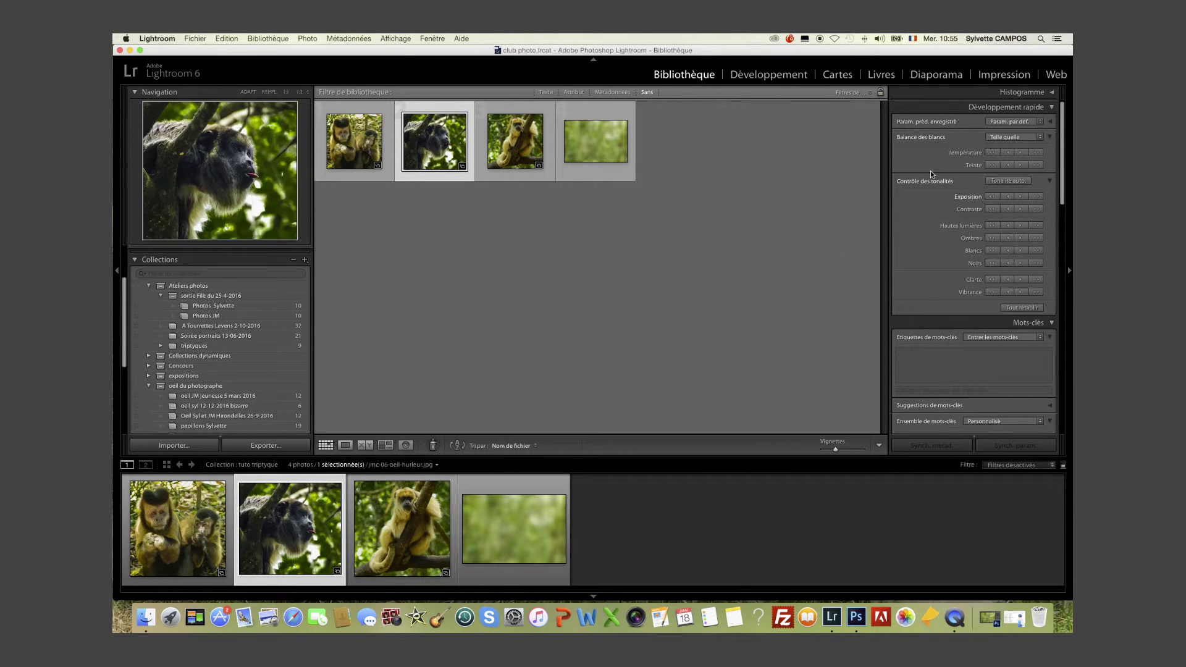
click(1000, 76)
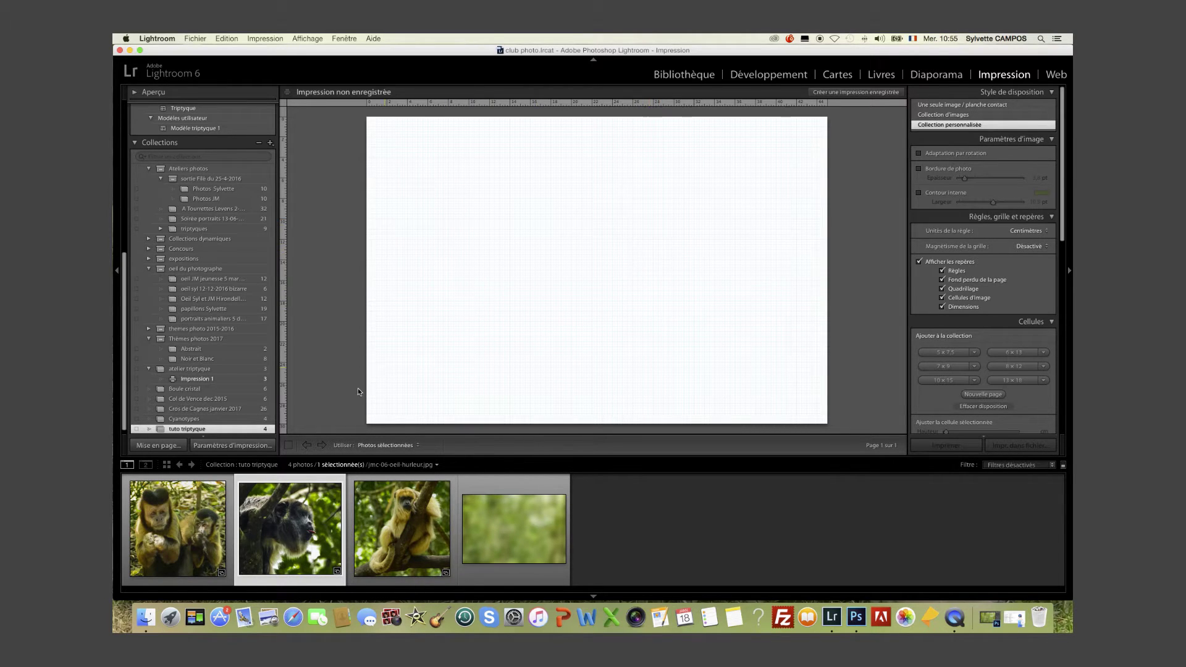
Step: Apply a page setup with A4 paper in landscape orientation for any printer at 100 % scale
click(160, 446)
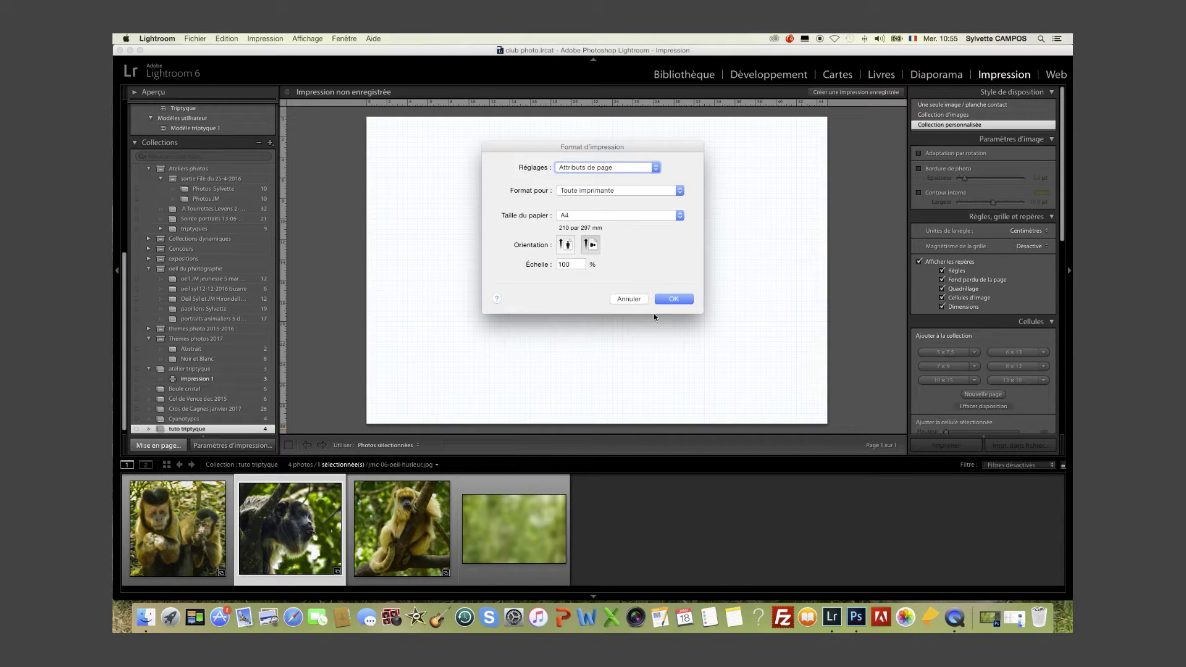
click(676, 299)
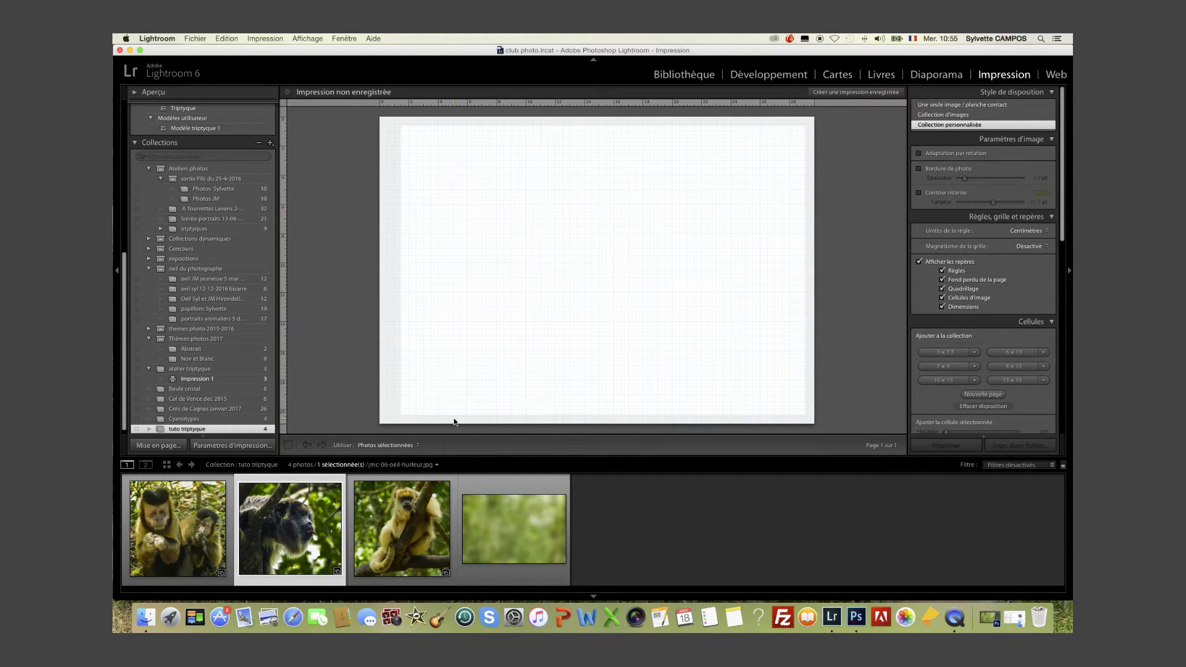
click(158, 446)
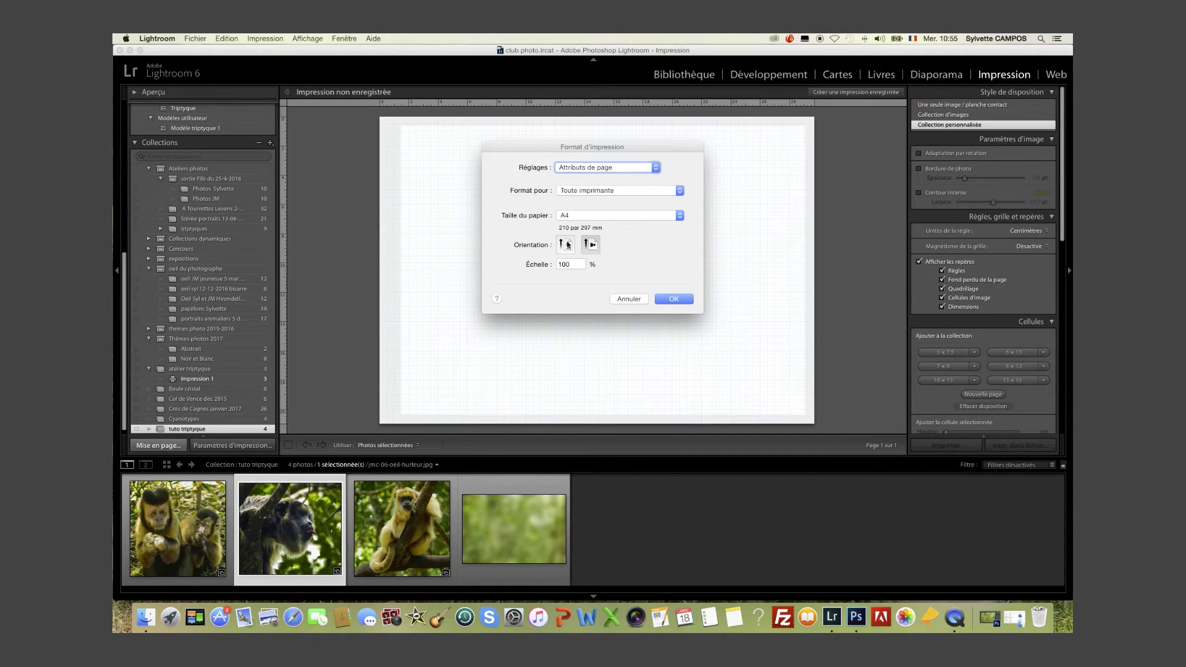
click(675, 300)
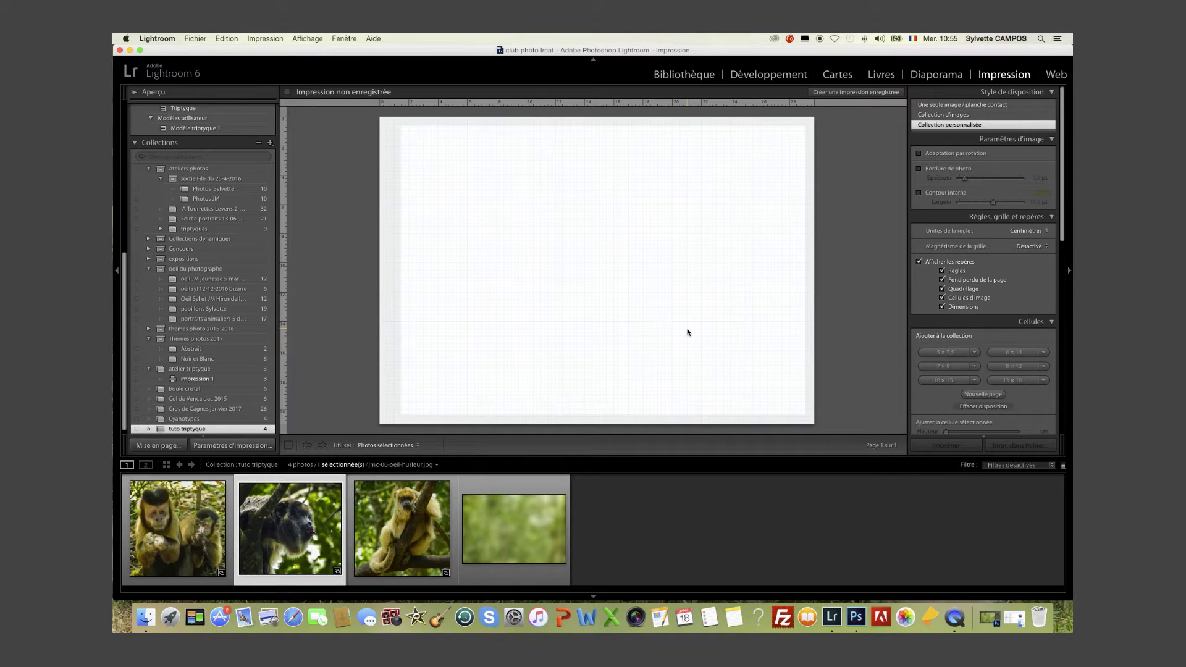
Step: Enable custom file dimensions for the JPEG print job and set them to 45 × 30 cm
scroll(957, 365, down, 2)
scroll(973, 376, down, 6)
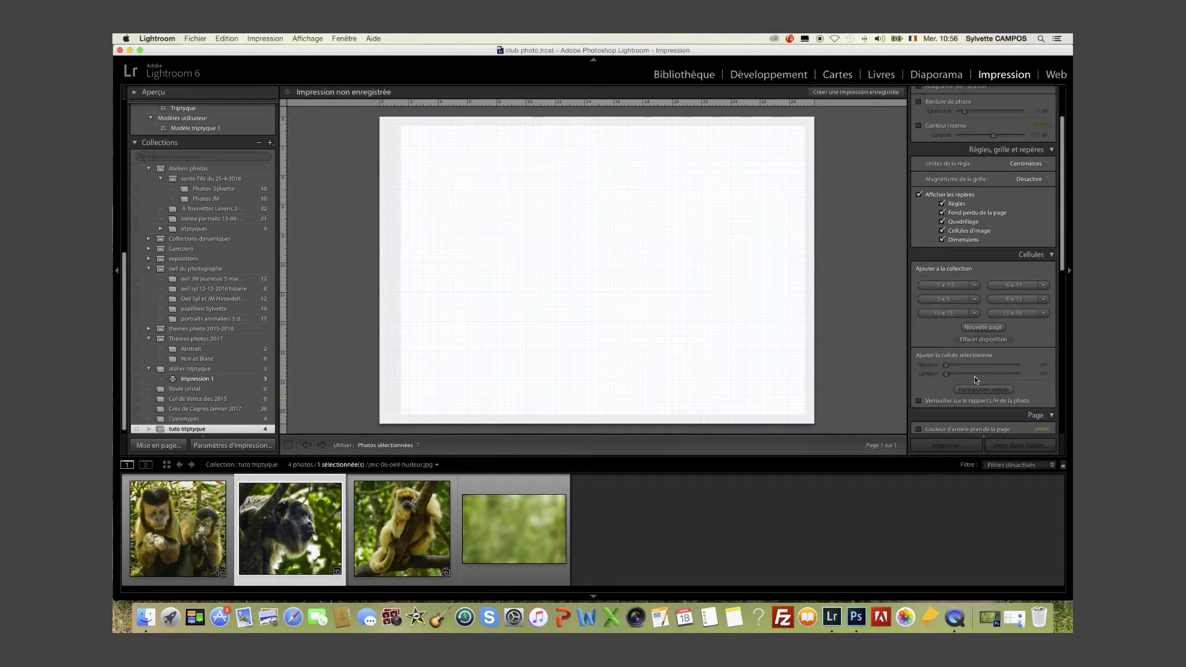
scroll(974, 378, down, 12)
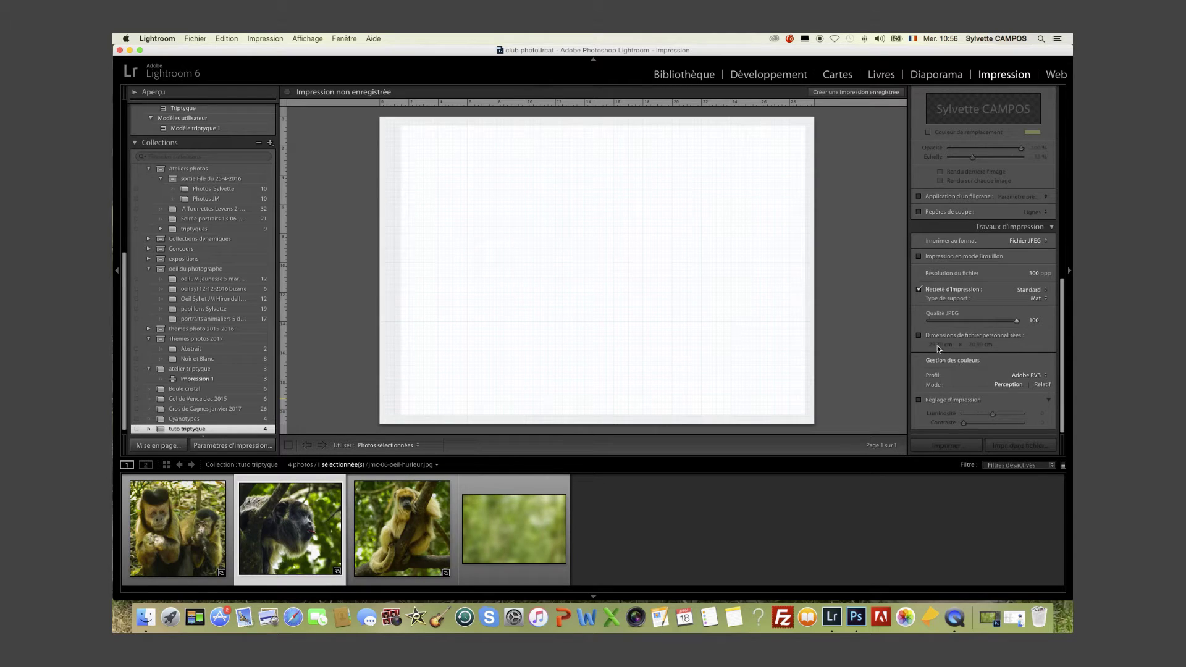
click(919, 335)
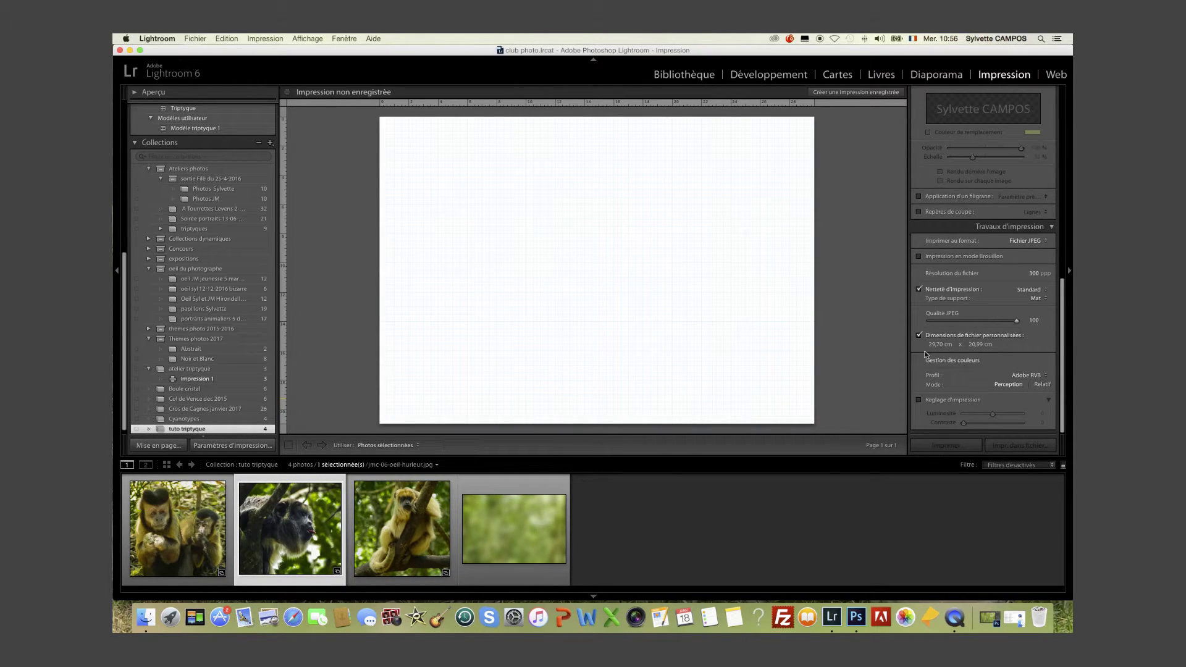
click(938, 344)
click(938, 345)
text(45)
key(Return)
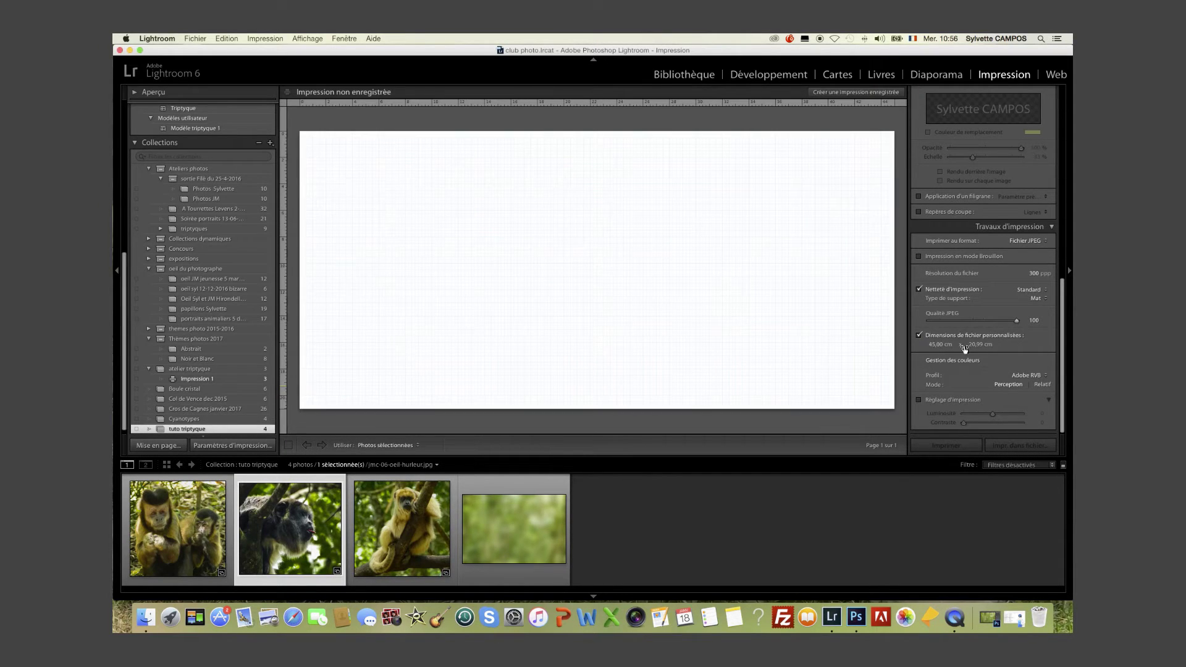
click(973, 344)
text(30)
key(Return)
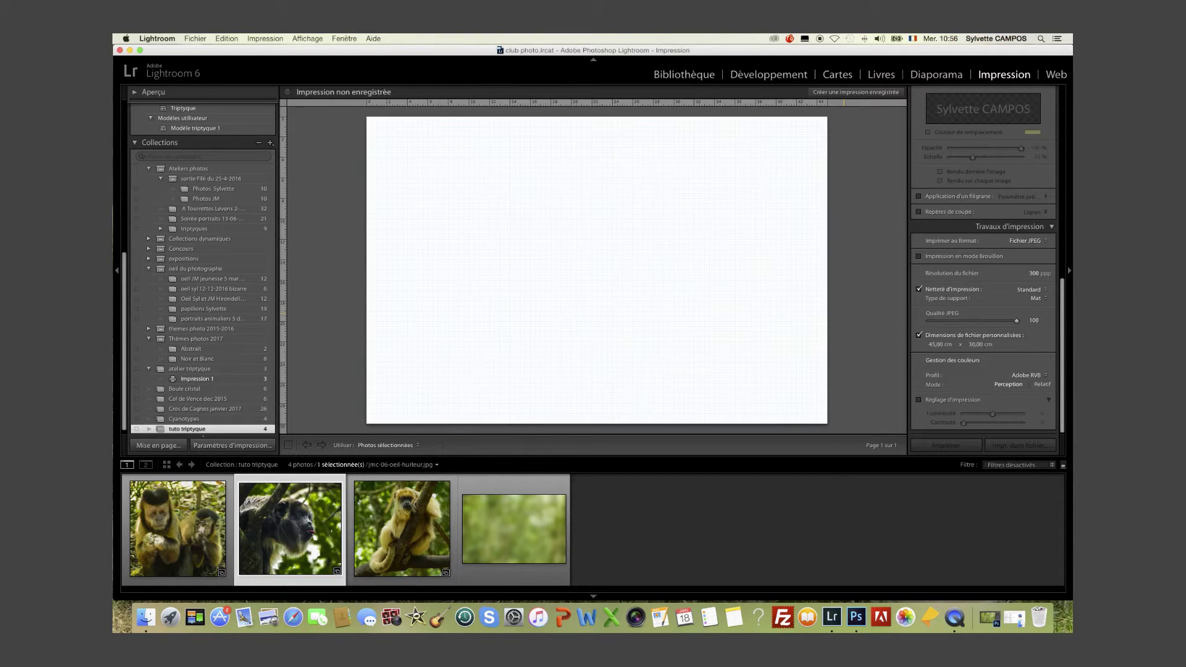
click(940, 345)
Step: Review the print settings for the page, cells, rulers and guides, and layout style
scroll(984, 295, up, 5)
scroll(984, 295, up, 10)
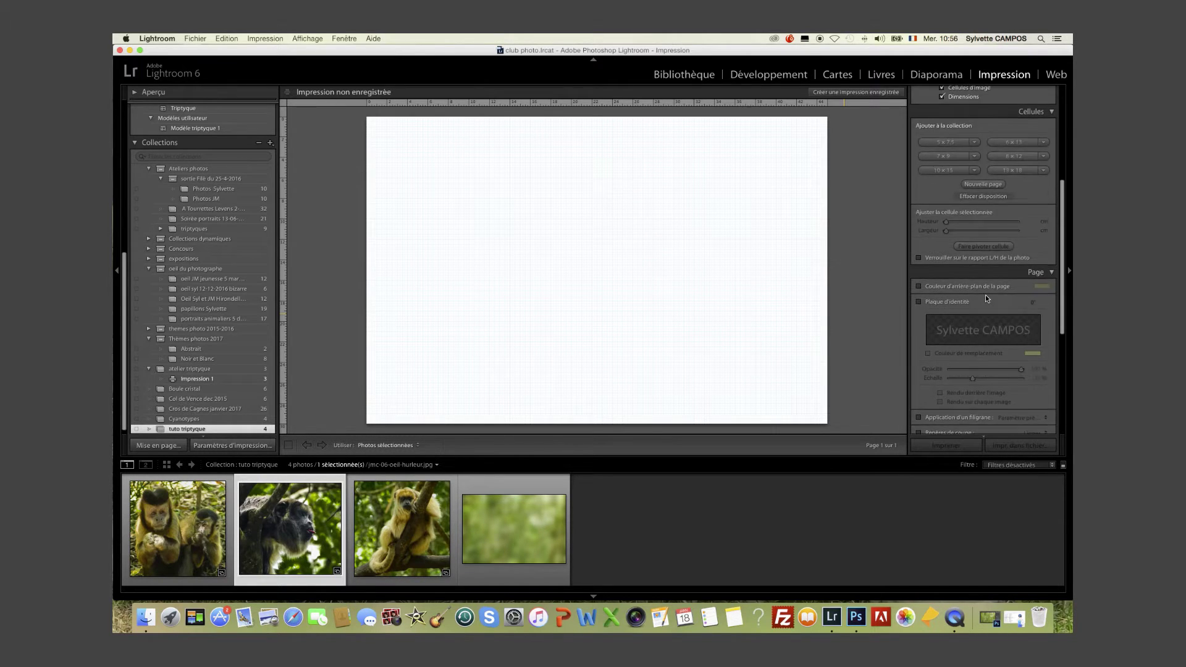
scroll(984, 295, down, 5)
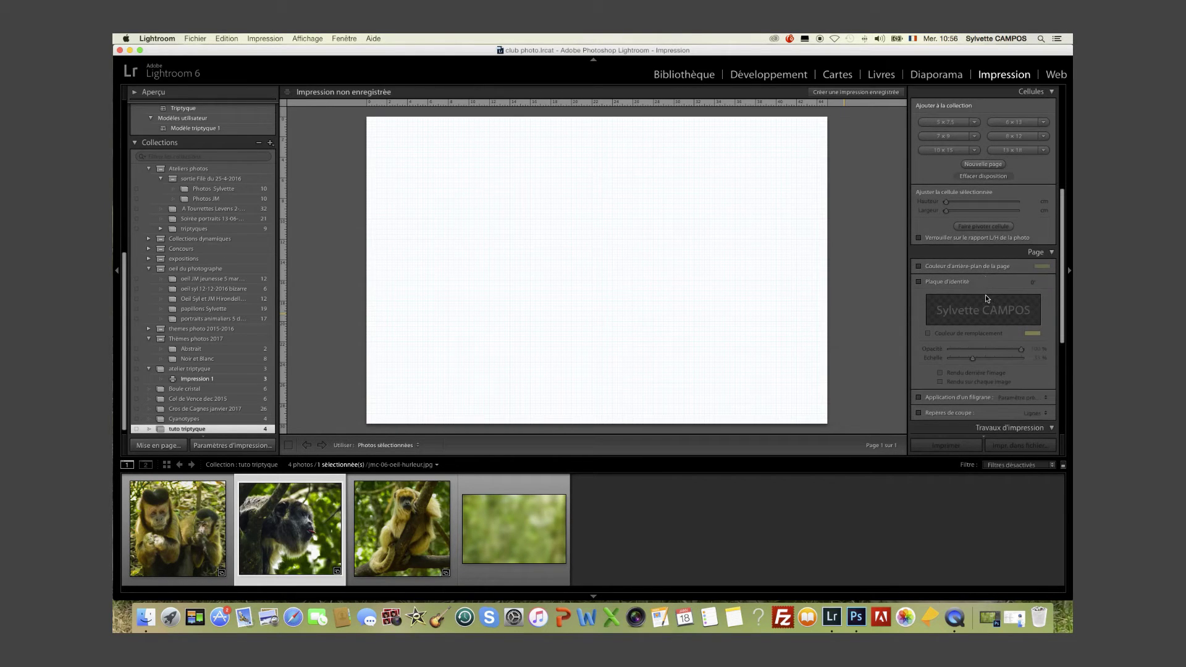
scroll(986, 298, down, 2)
scroll(986, 298, up, 5)
scroll(984, 294, up, 5)
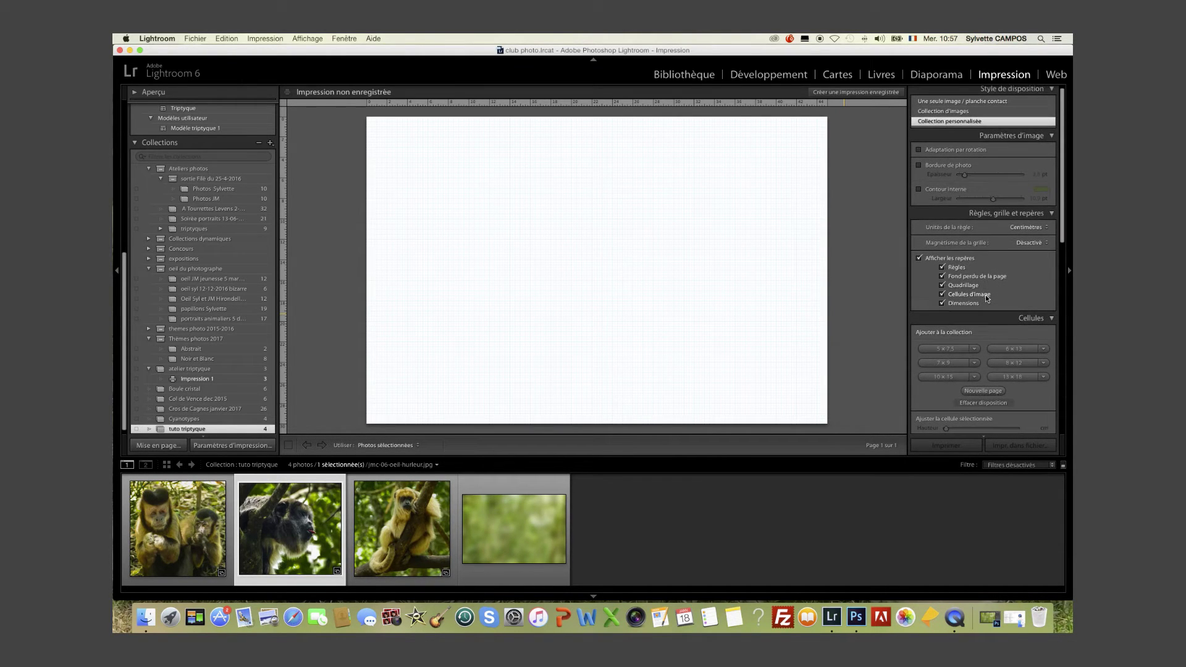
scroll(986, 290, up, 1)
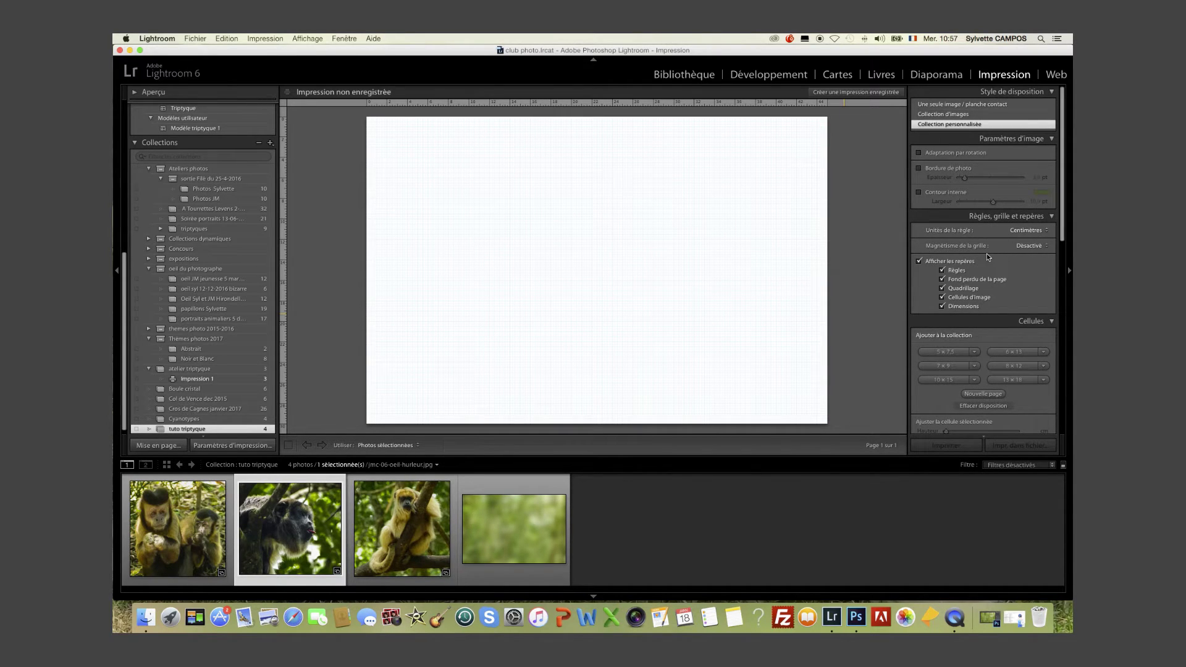
scroll(987, 257, up, 1)
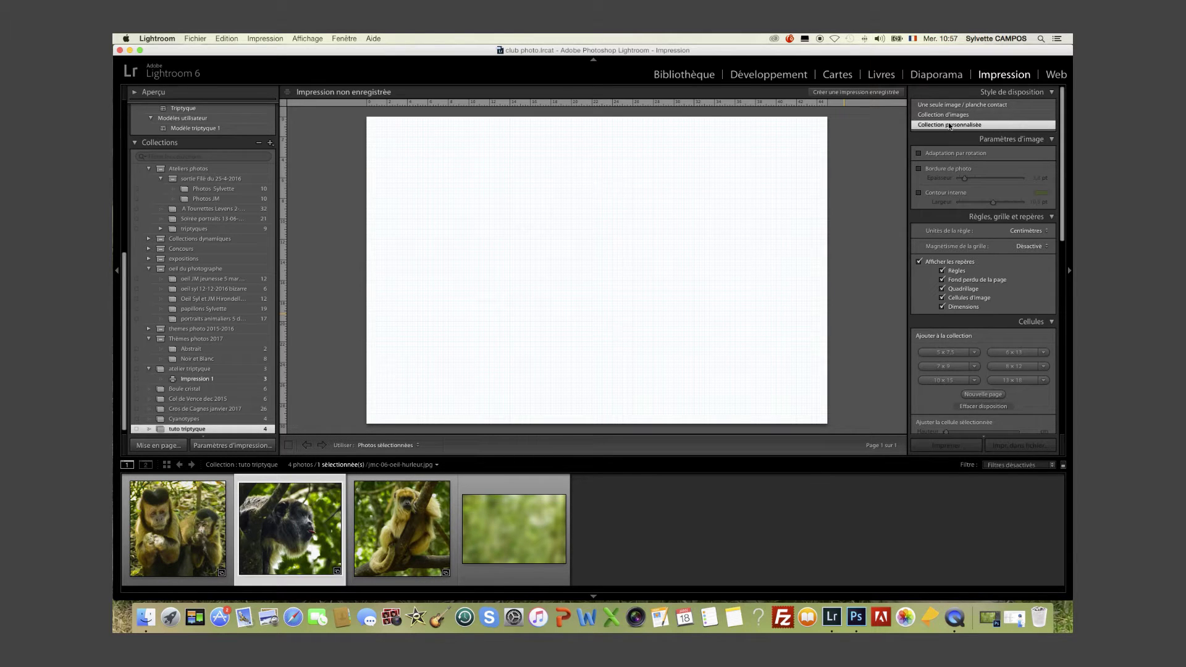
Step: Hide all the page guides to see the bare page, and show them again
scroll(946, 162, down, 1)
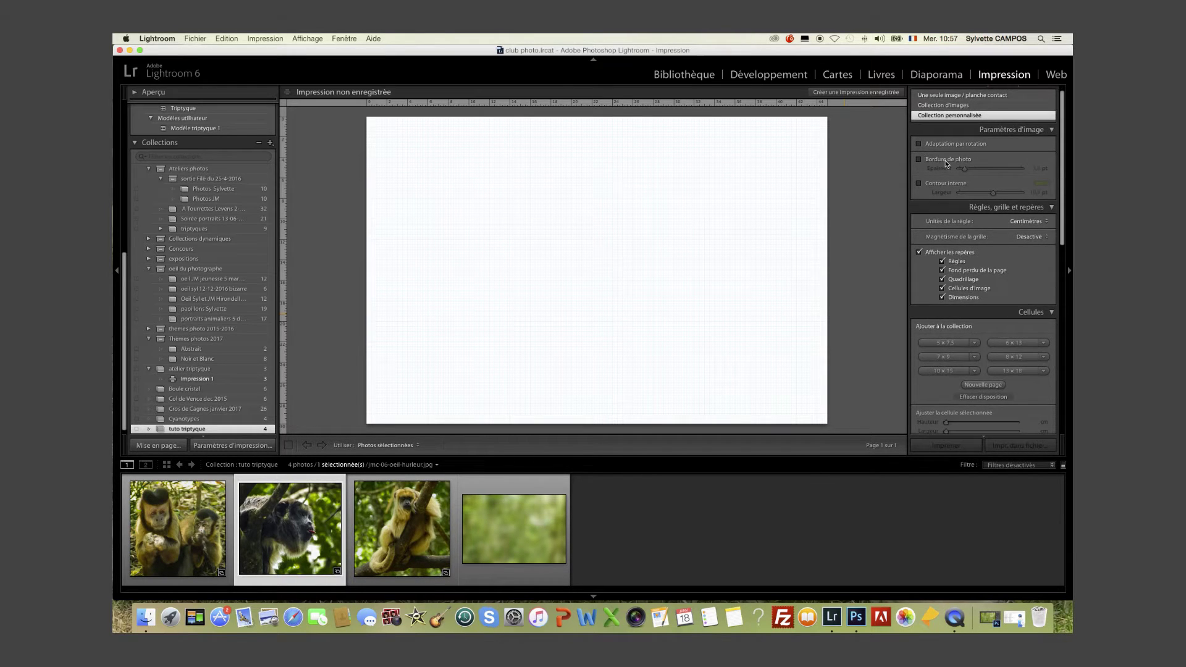
scroll(942, 193, down, 4)
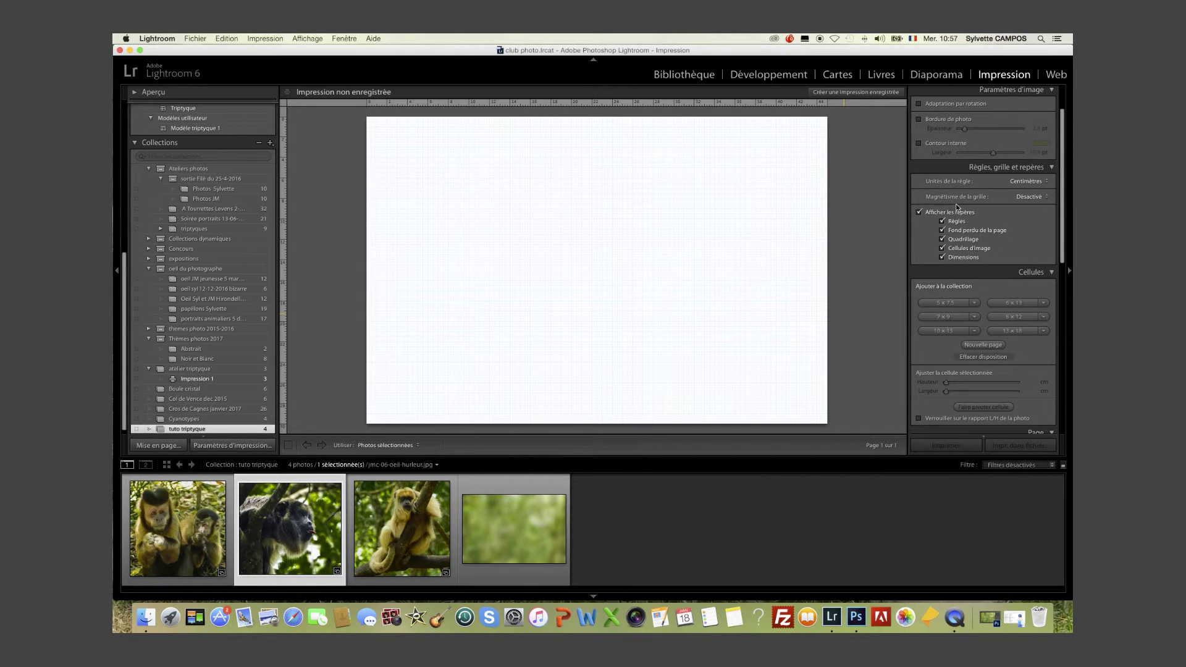
click(919, 212)
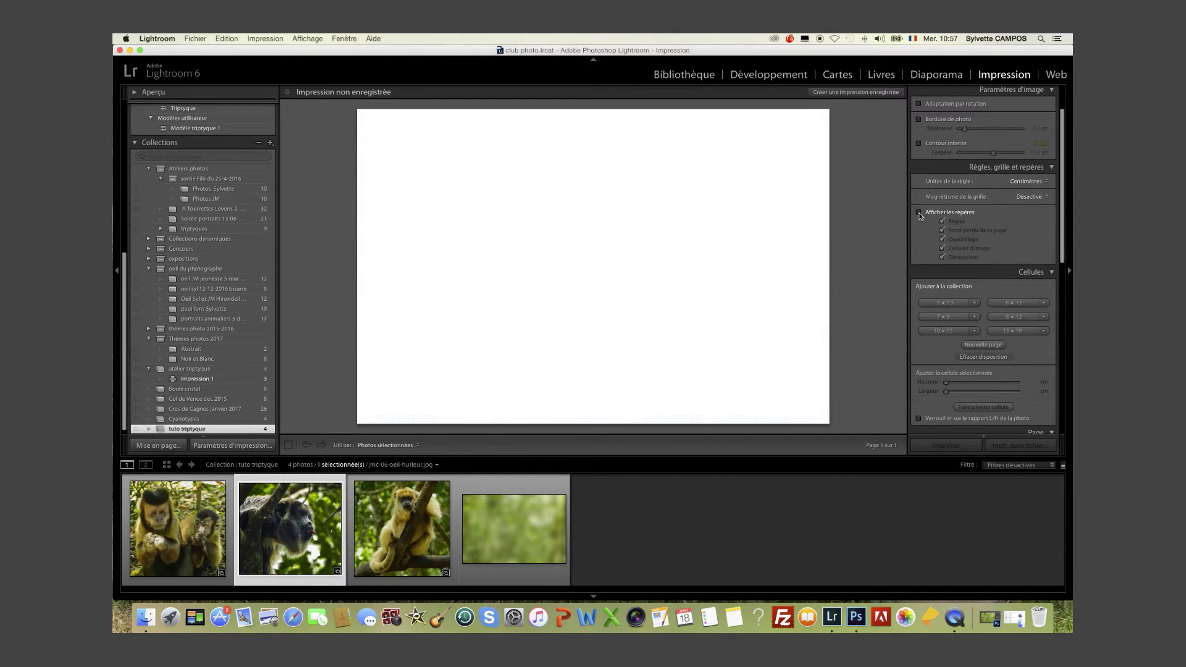
click(919, 213)
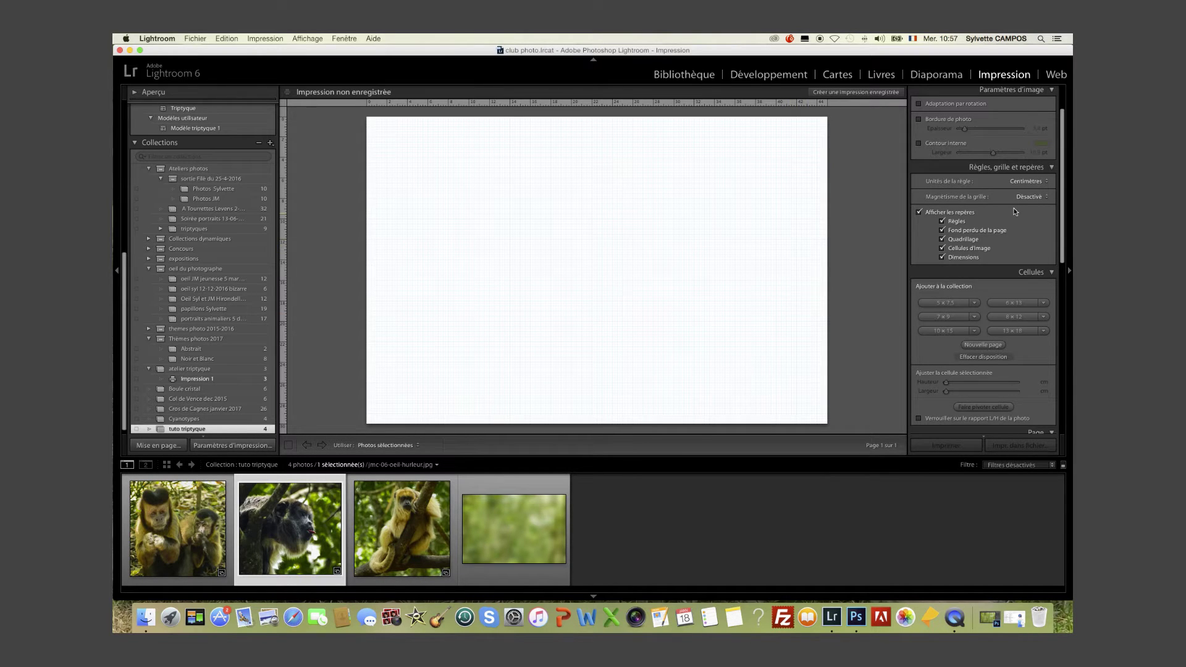
Step: Add three 10 × 15 cells side by side along the page's upper edge
scroll(997, 222, down, 4)
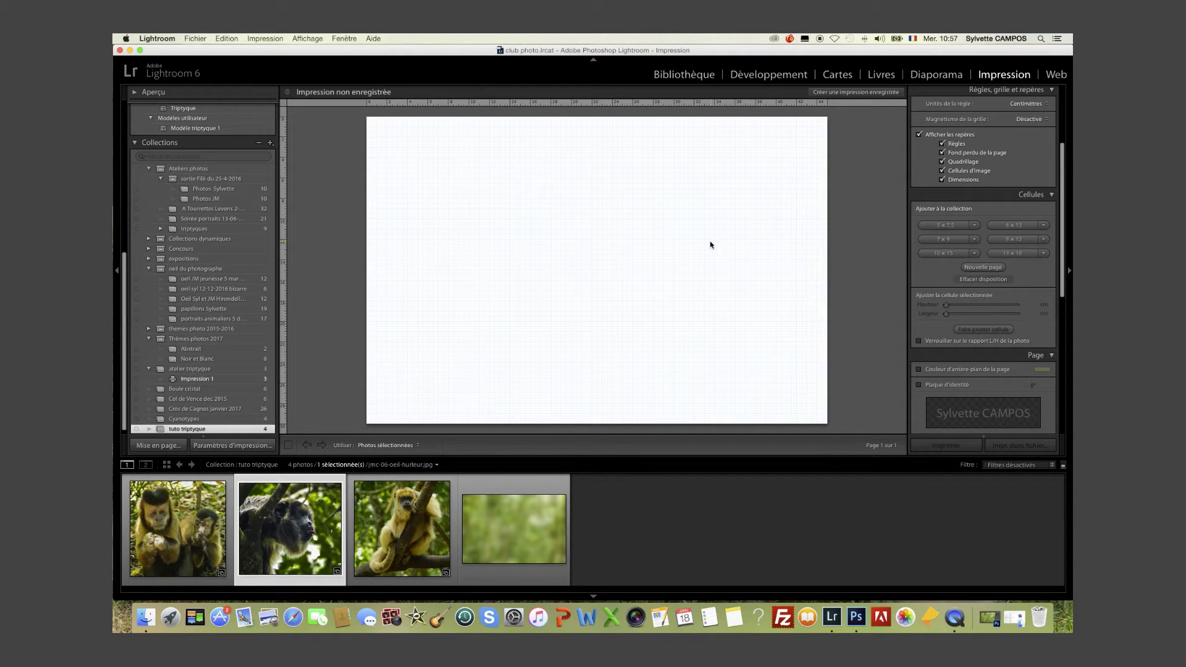
click(945, 254)
click(946, 254)
click(946, 253)
click(946, 254)
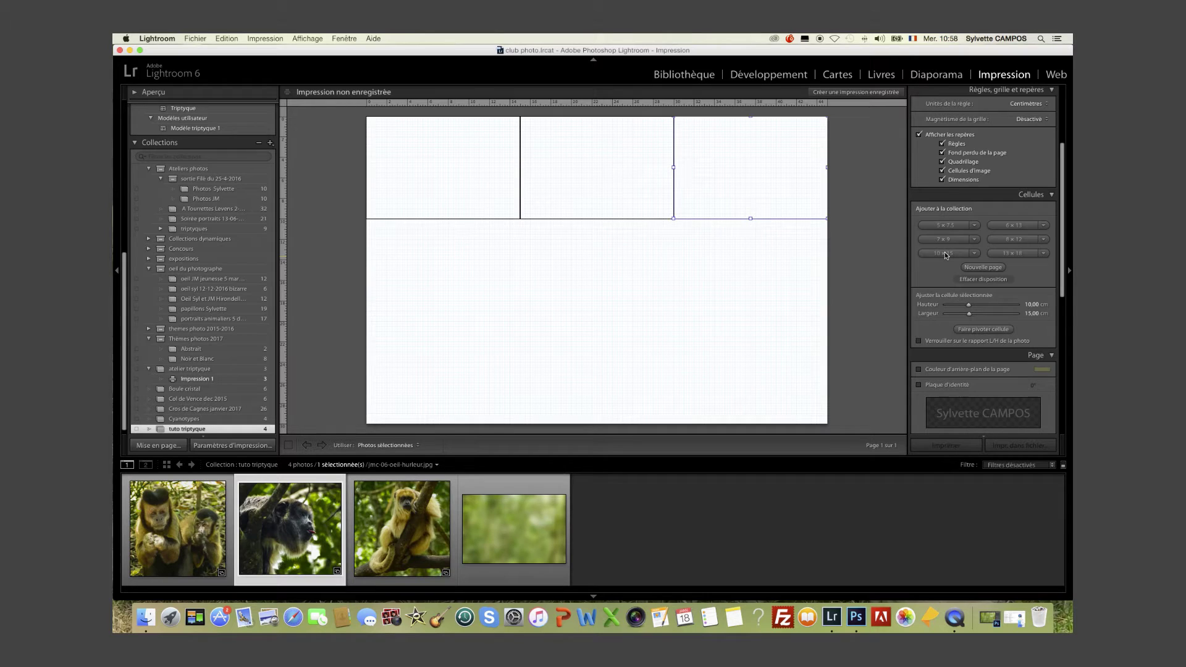
Step: Enlarge the first cell freehand from its lower corner to about 17.8 cm wide and 13 cm high
click(488, 182)
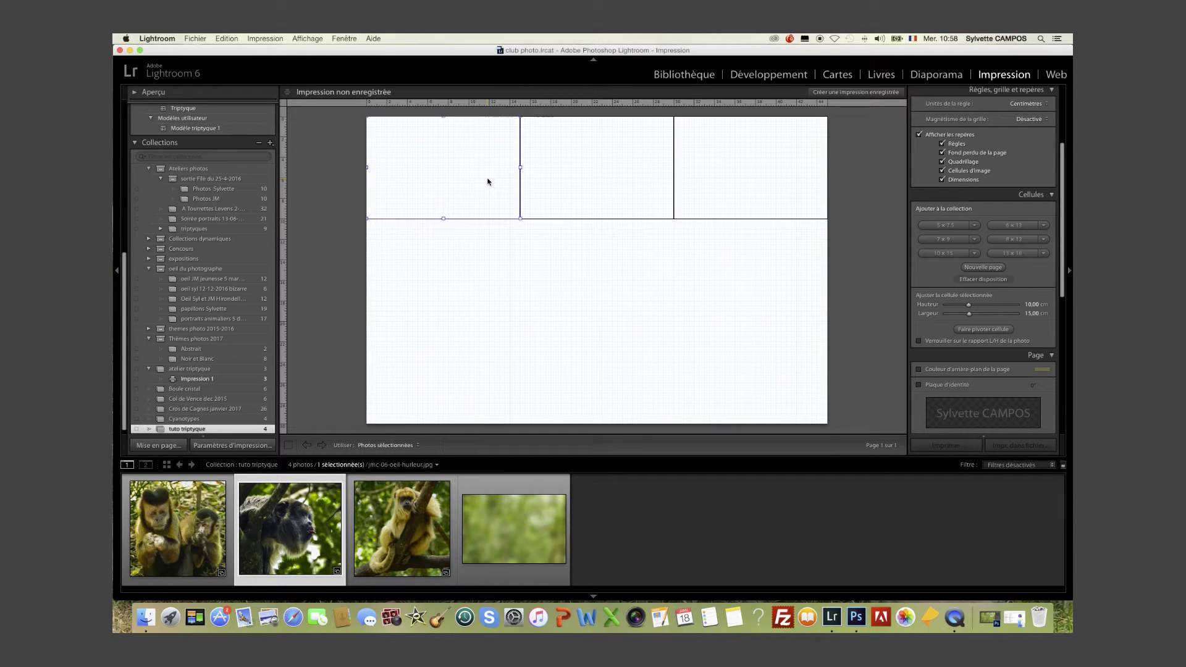
drag(521, 219, 549, 250)
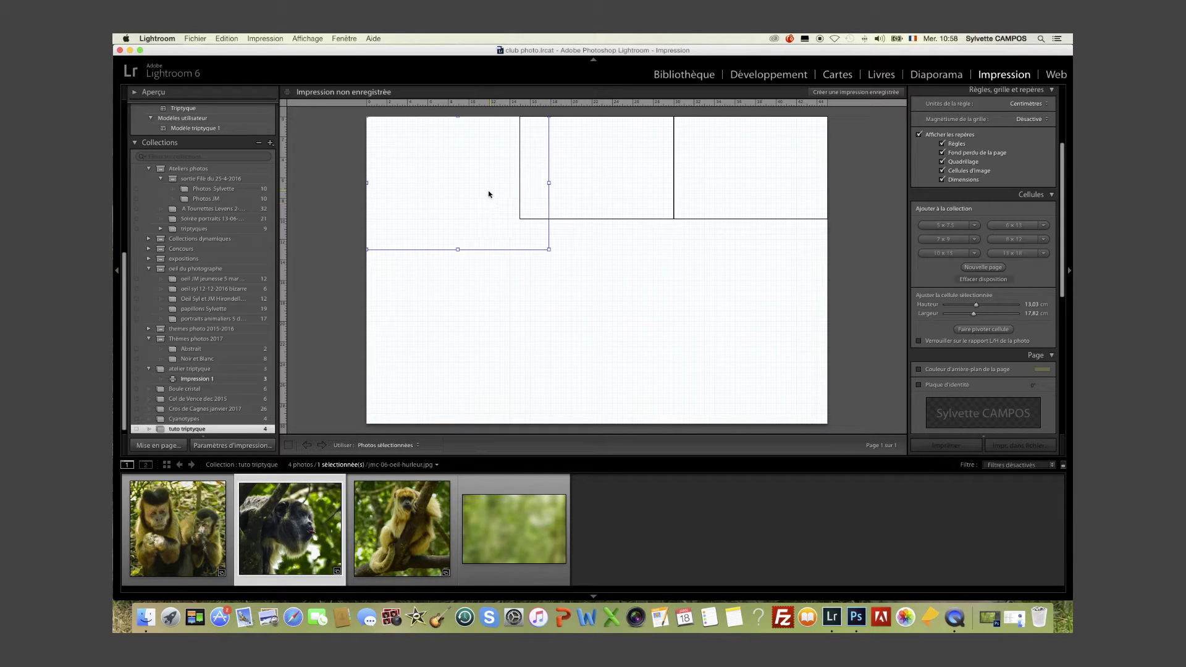
click(599, 182)
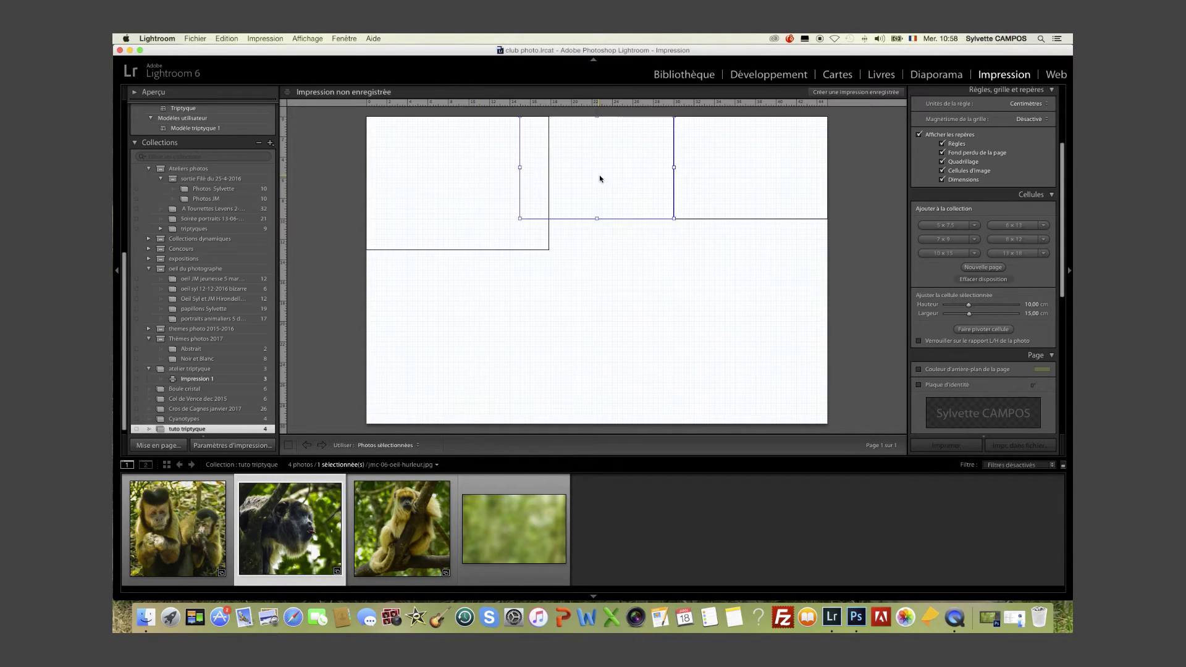
Step: Set the height of the third cell, in the page's upper right corner, to 15 cm
click(734, 178)
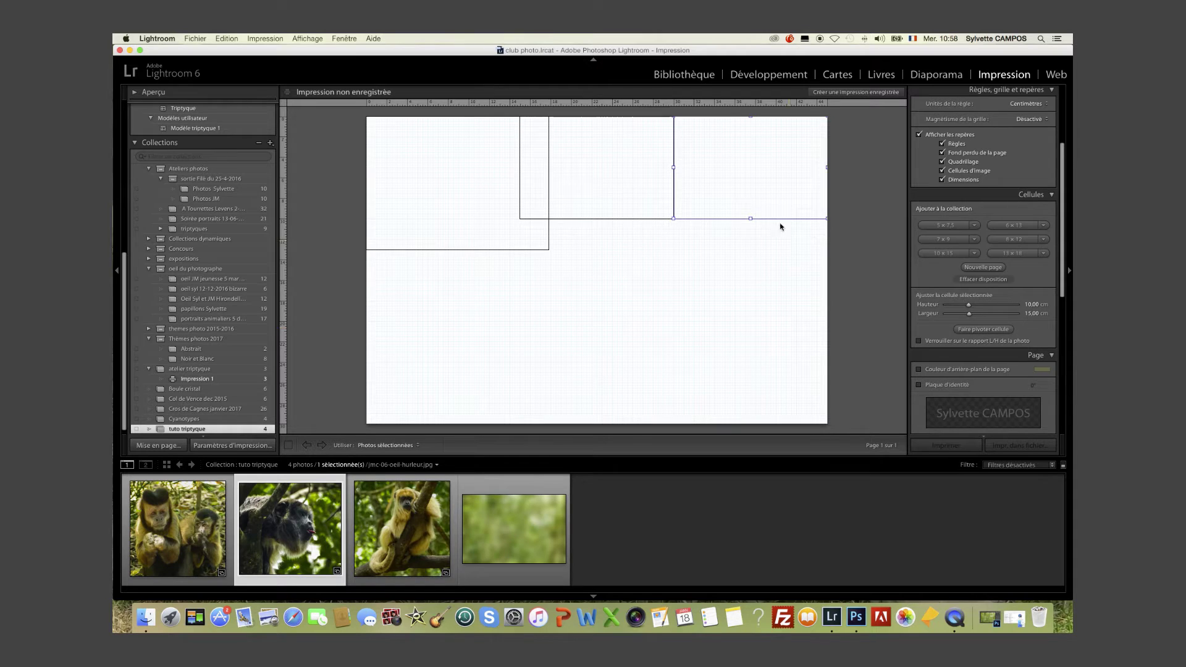
click(1034, 304)
text(15)
key(Return)
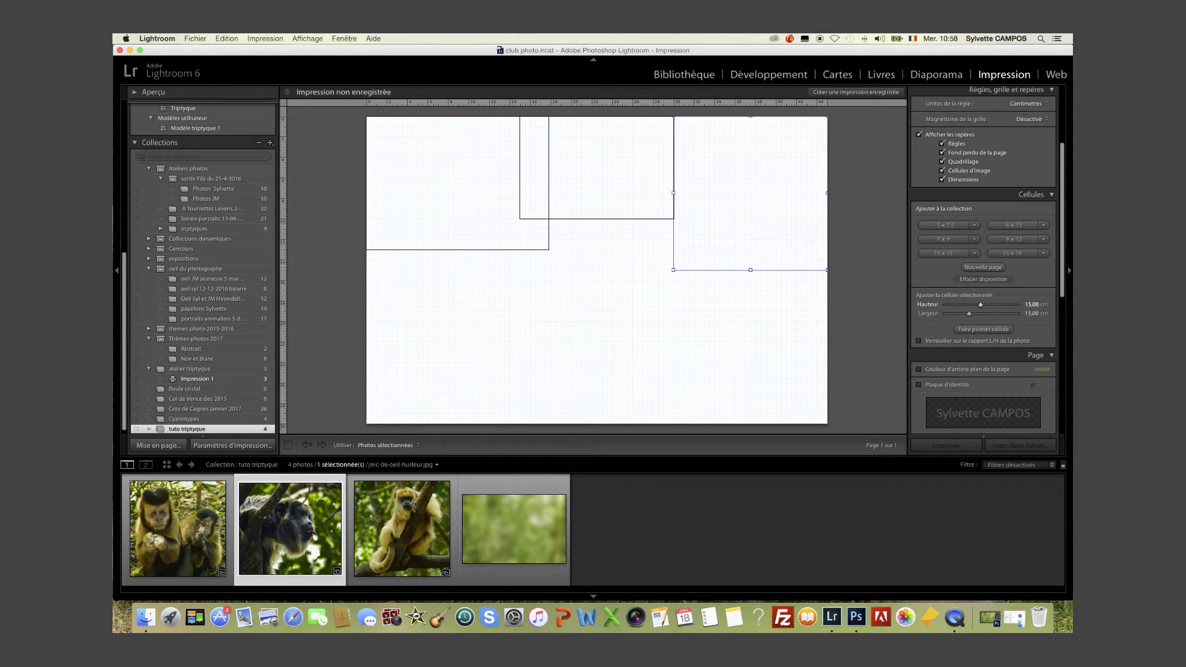
Step: Set both the height and the width of the first cell to 15 cm
click(467, 202)
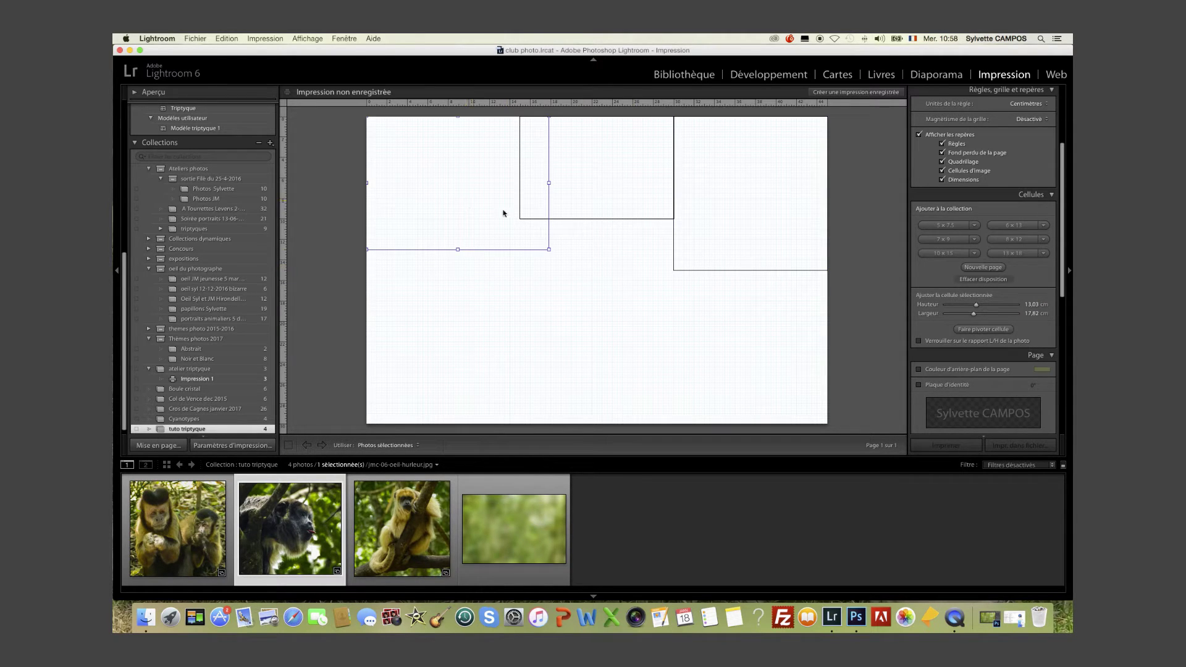
click(1030, 304)
text(15)
key(Return)
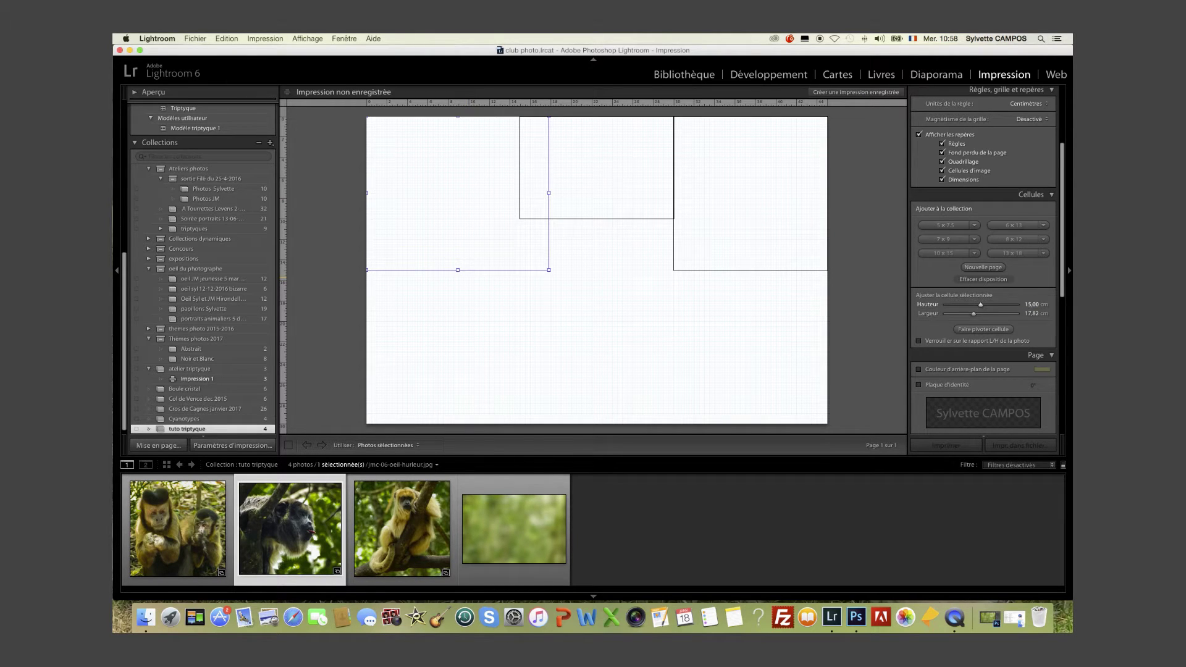
click(1031, 313)
text(15)
key(Return)
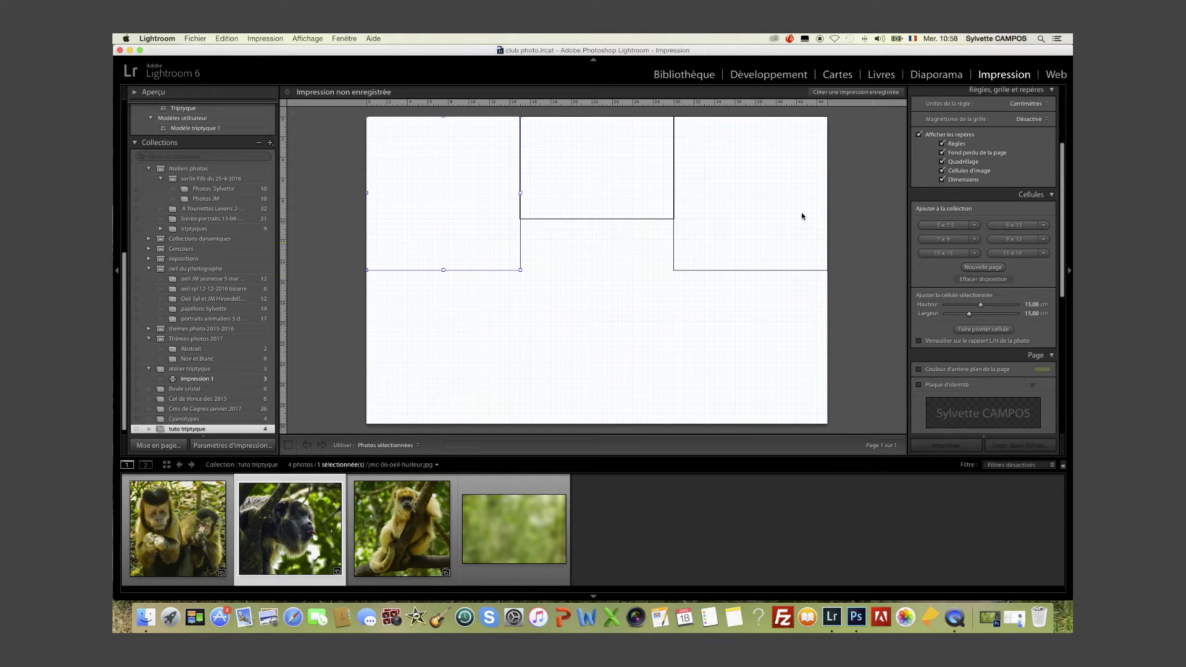
Step: Move the middle cell down so it overlaps the lower edges of the outer cells, and set its width to 16 cm
click(626, 179)
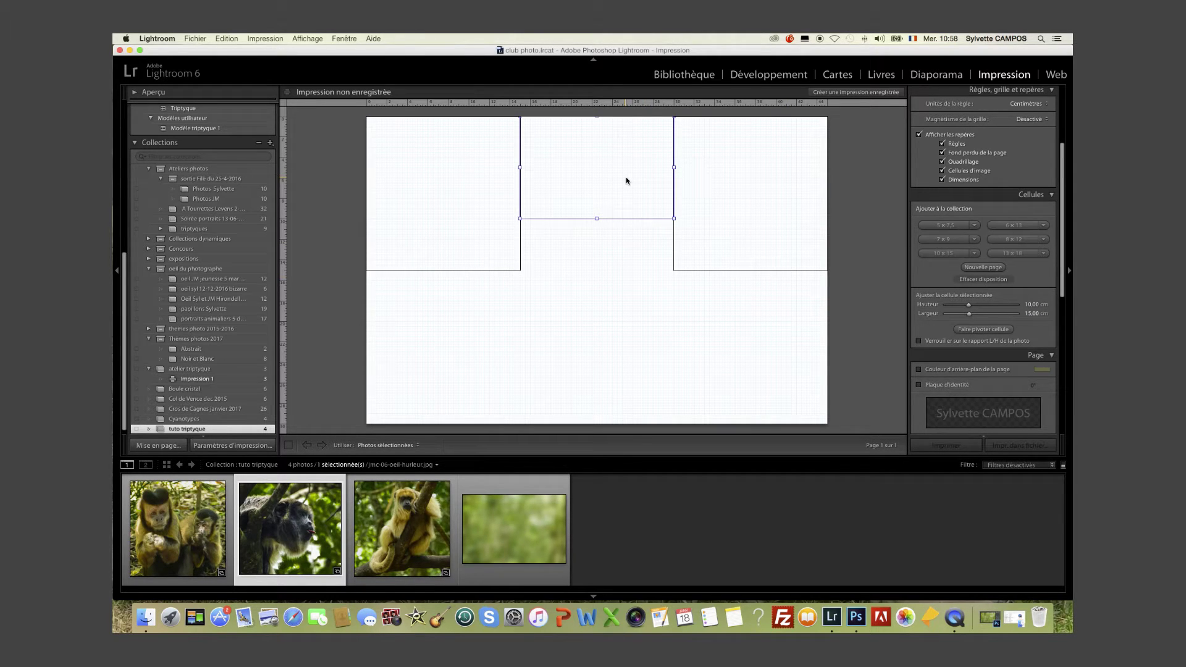
drag(625, 179, 623, 240)
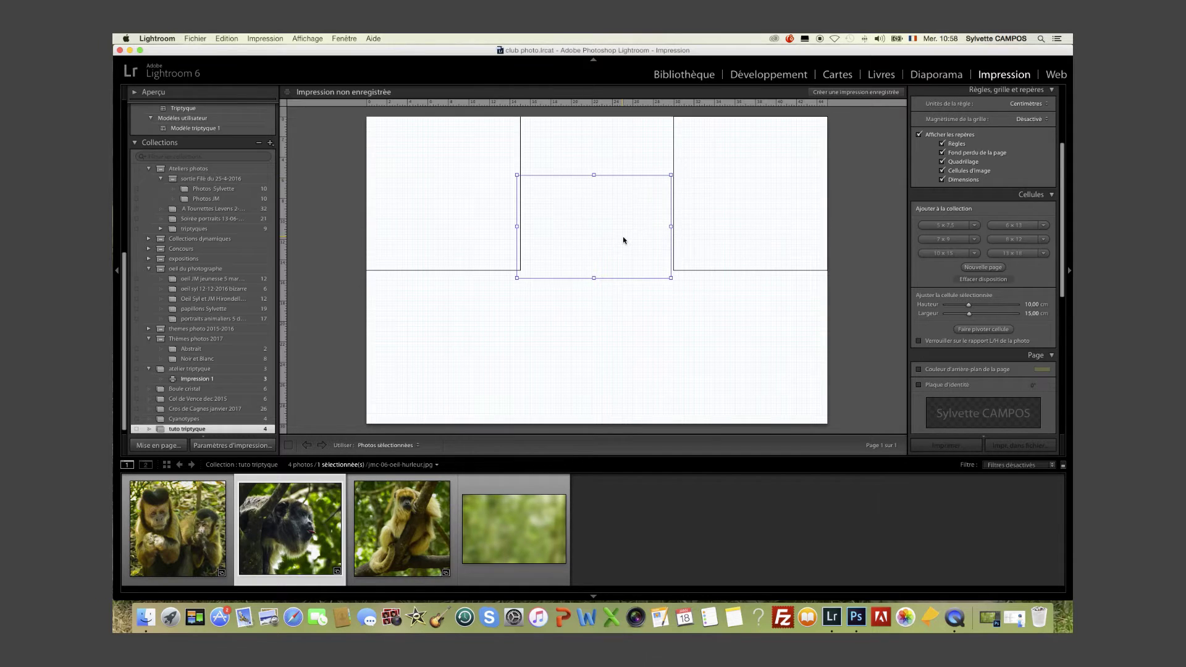
key(5)
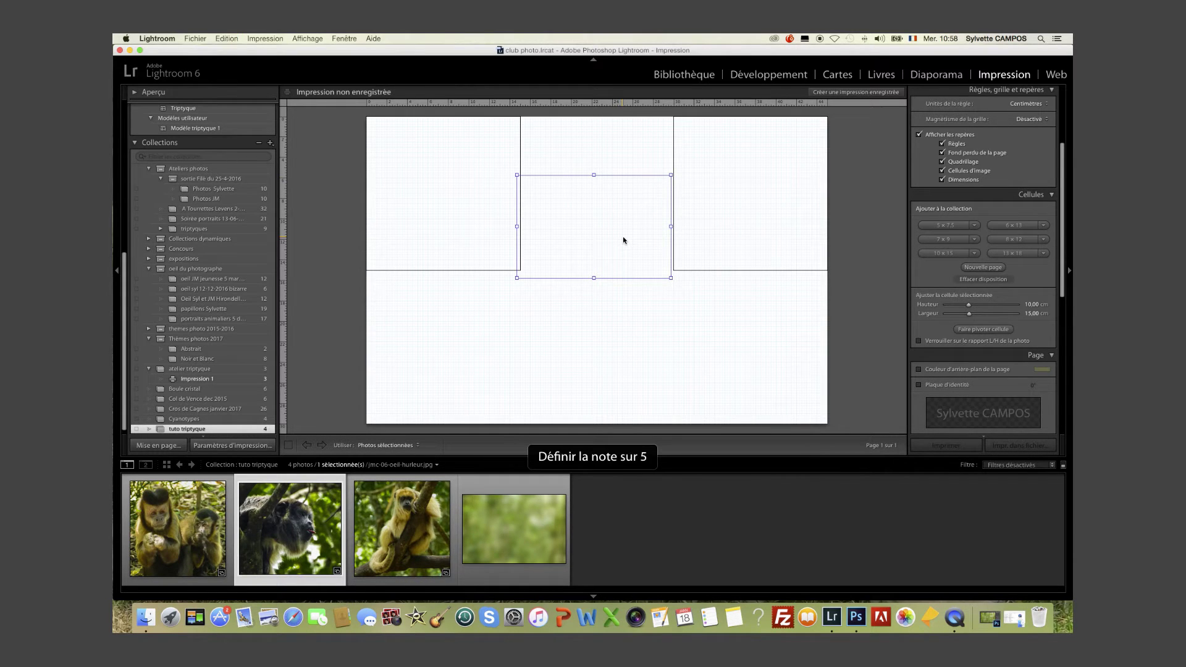
click(1038, 313)
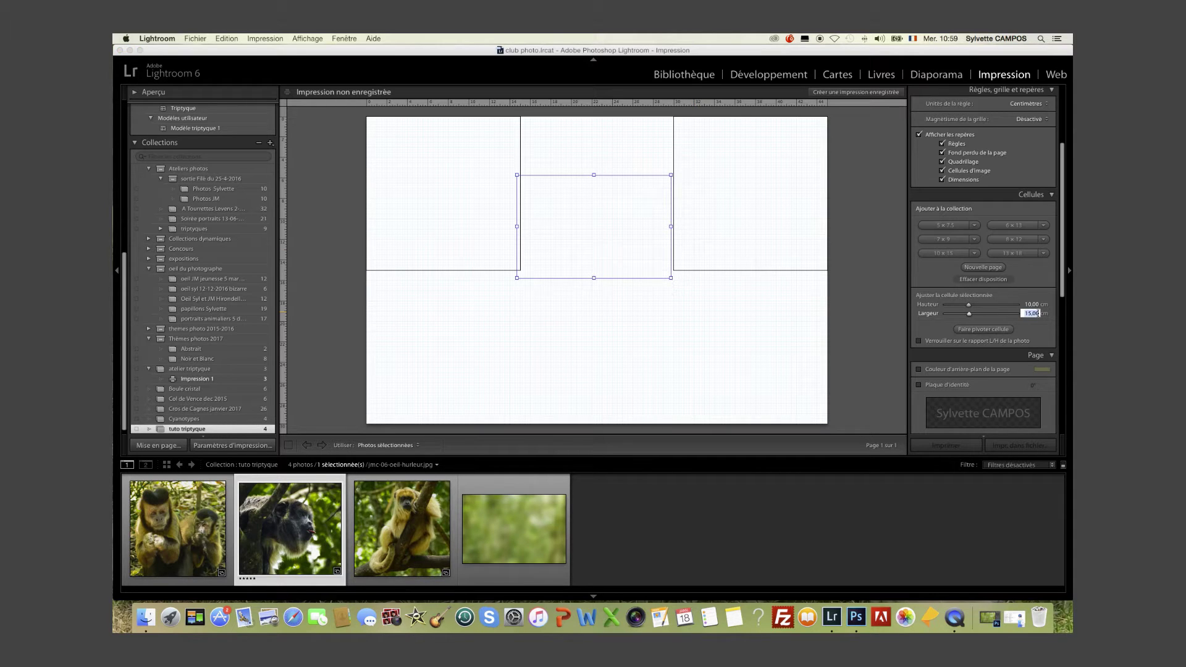
text(16)
key(Return)
click(680, 360)
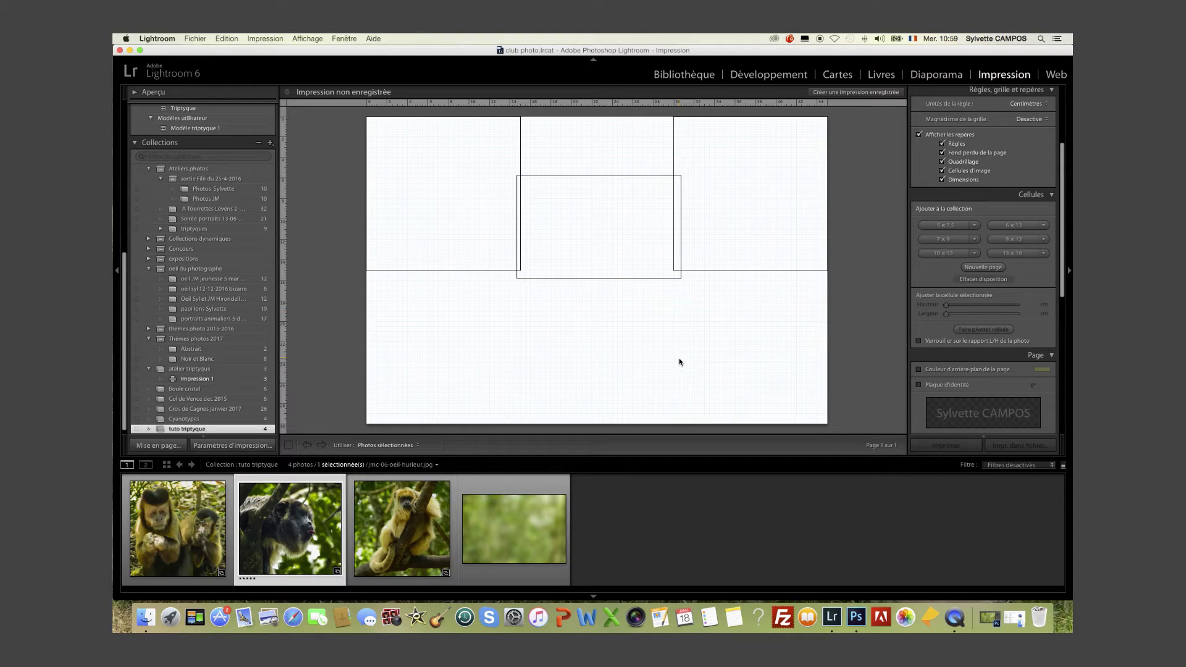
Step: Move the middle cell slightly further down and set both its height and its width to 15 cm
drag(598, 215, 600, 239)
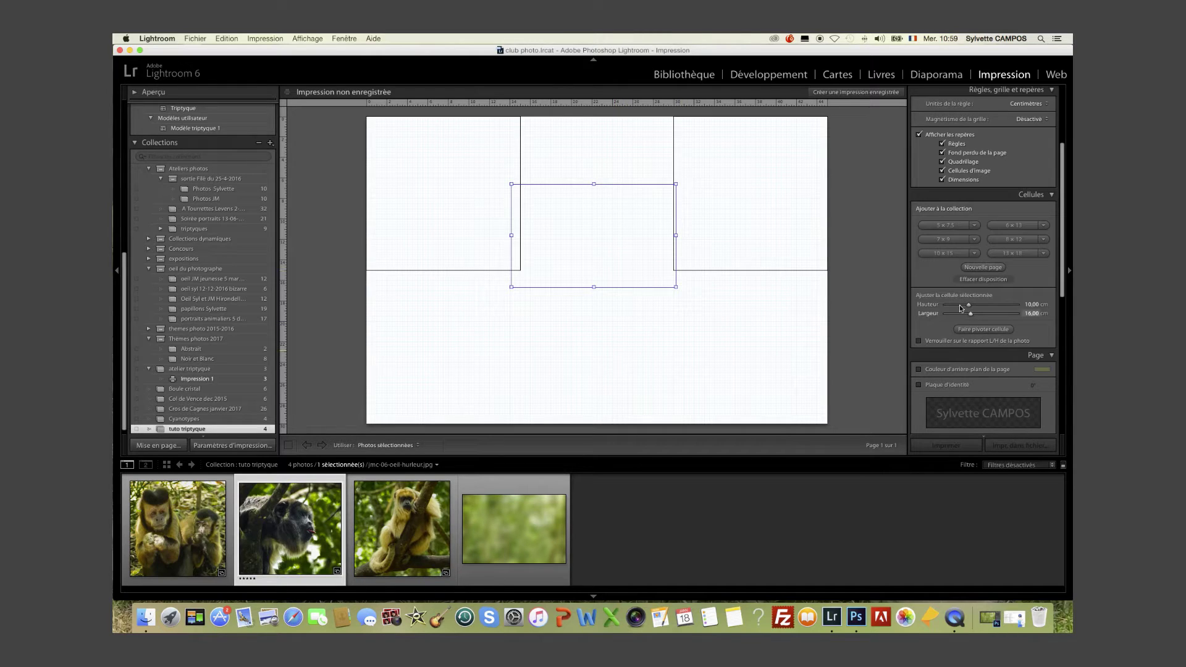
click(1031, 304)
text(15)
key(Return)
click(1031, 313)
text(1)
key(Return)
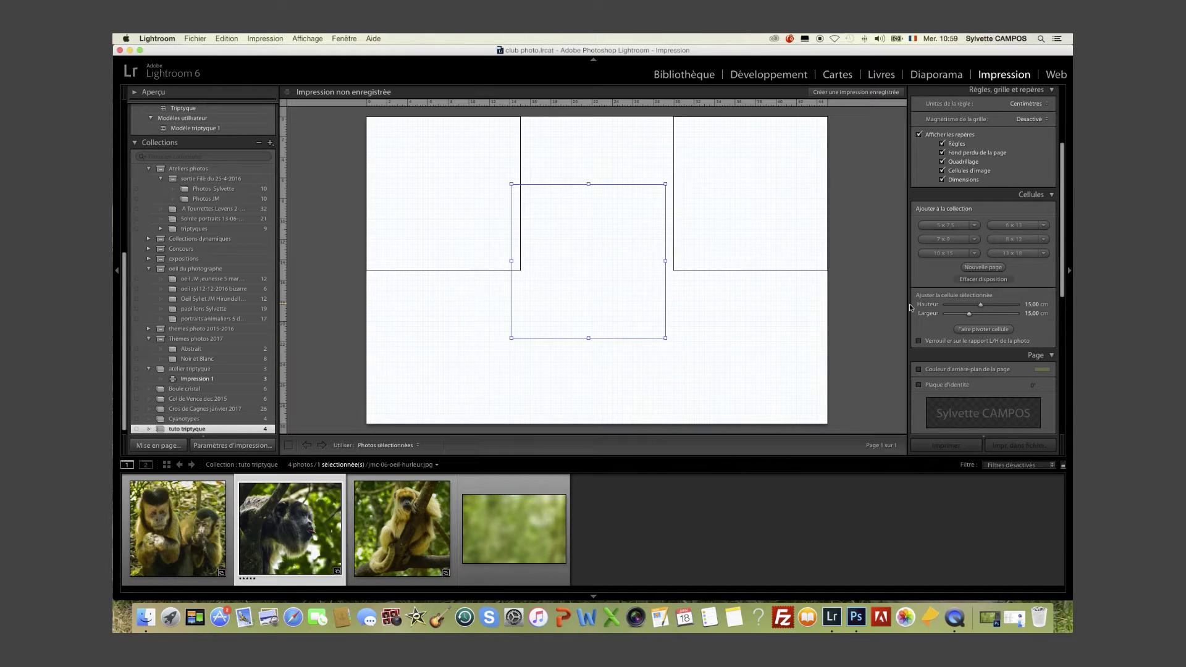
Step: Set the width of the third cell and of the first cell to 13 cm each
click(730, 213)
click(1036, 314)
text(13)
key(Return)
click(423, 206)
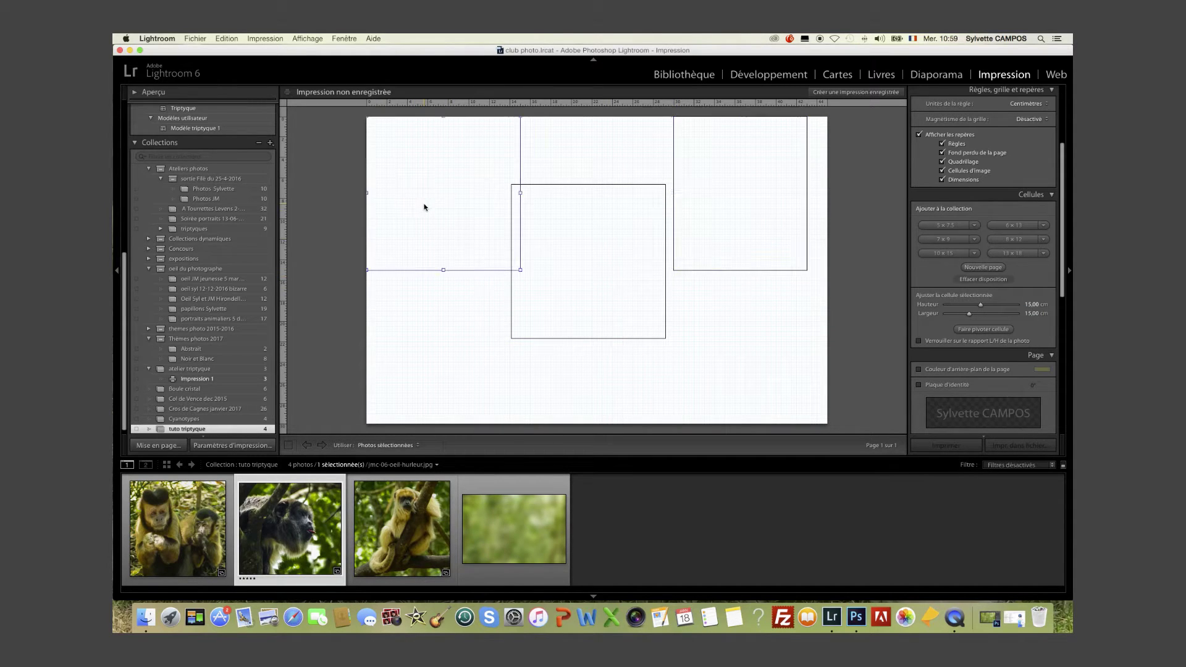
click(1031, 314)
text(13)
key(Return)
Step: Arrange the three cells in one evenly spaced row in the page's upper half, with the 15 × 15 cm cell in the middle
drag(754, 191, 767, 228)
drag(603, 257, 614, 225)
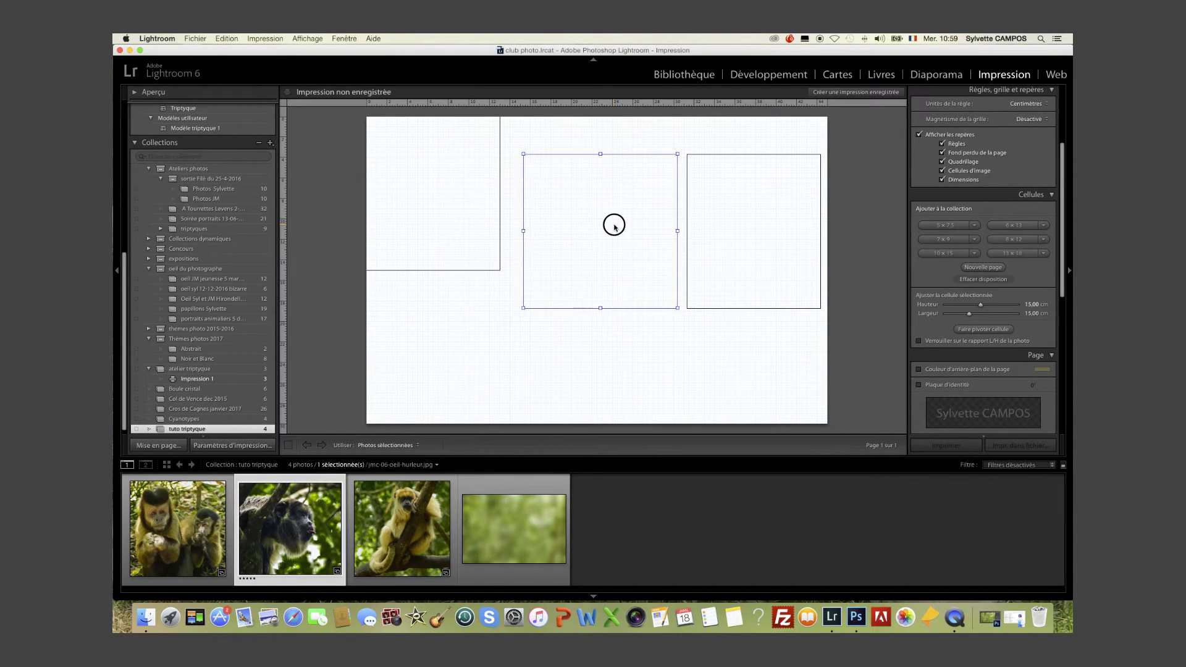
drag(461, 217, 418, 192)
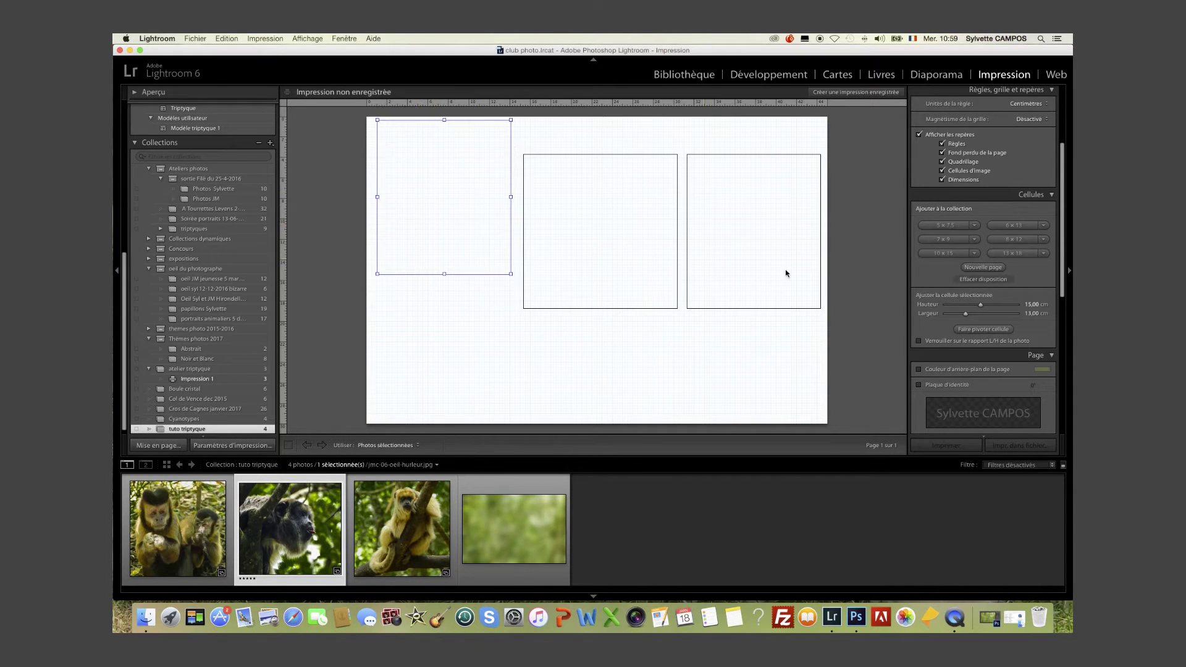
mouse_move(763, 272)
mouse_down()
mouse_move(762, 349)
mouse_move(741, 344)
mouse_move(749, 253)
mouse_up()
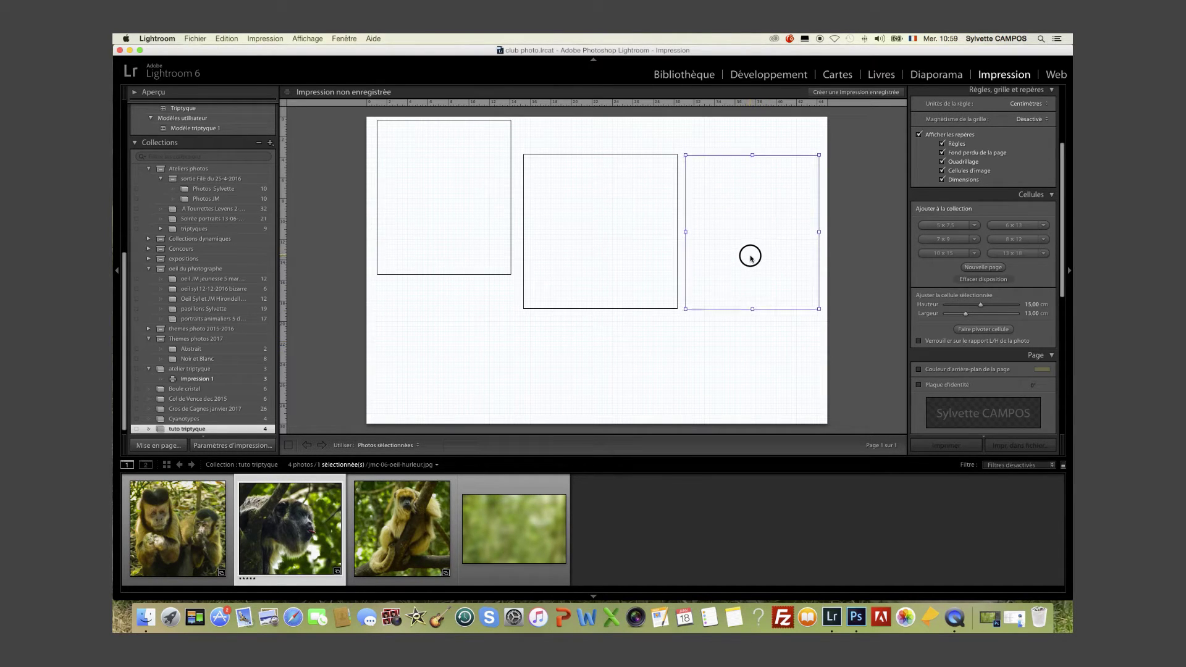
drag(436, 212, 437, 242)
click(601, 234)
drag(601, 234, 600, 236)
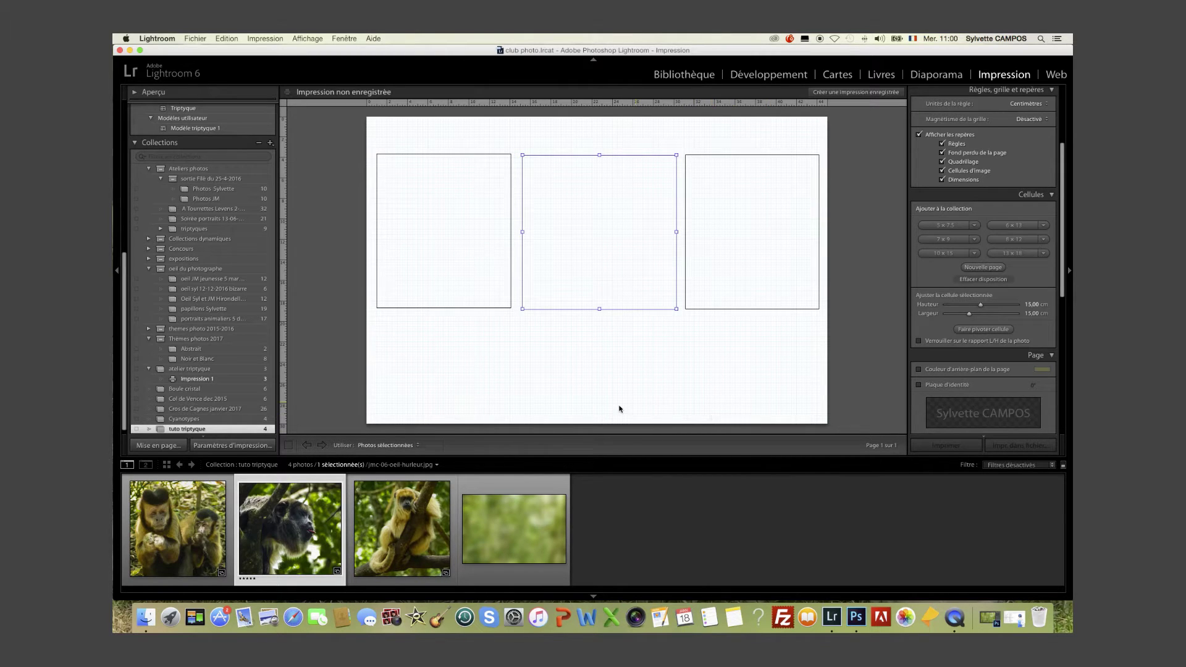
Step: Place the photo of two monkeys in the middle cell, the black monkey in the first cell and the blond monkey in the third
drag(186, 525, 620, 275)
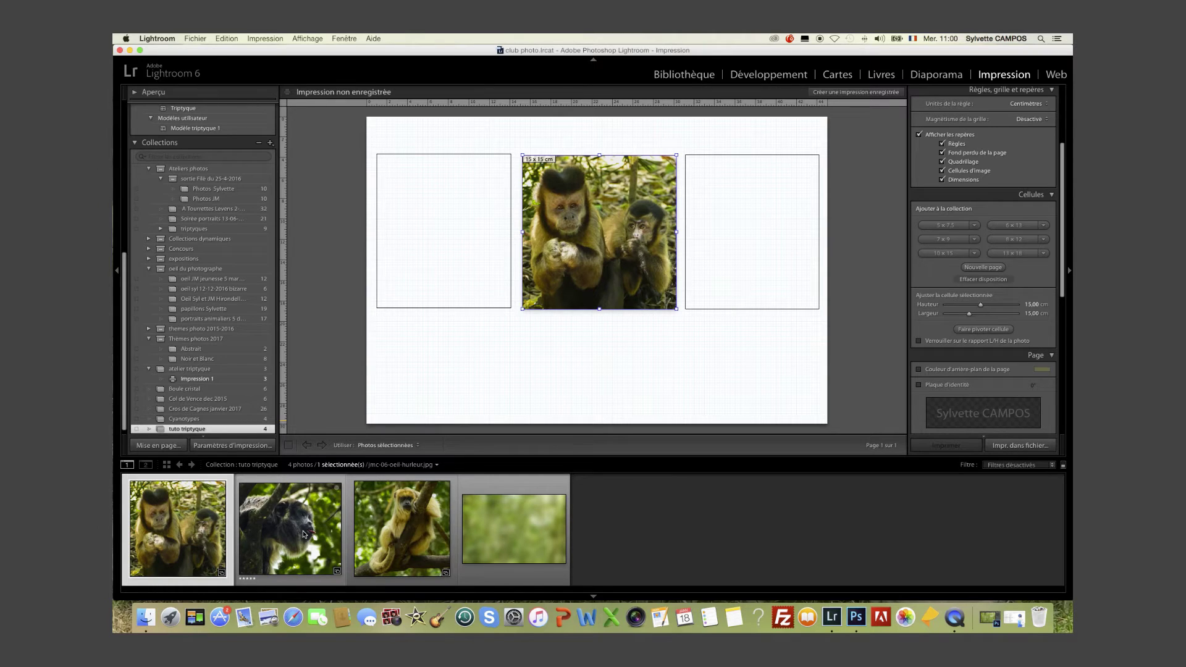
drag(303, 534, 441, 250)
drag(415, 526, 758, 249)
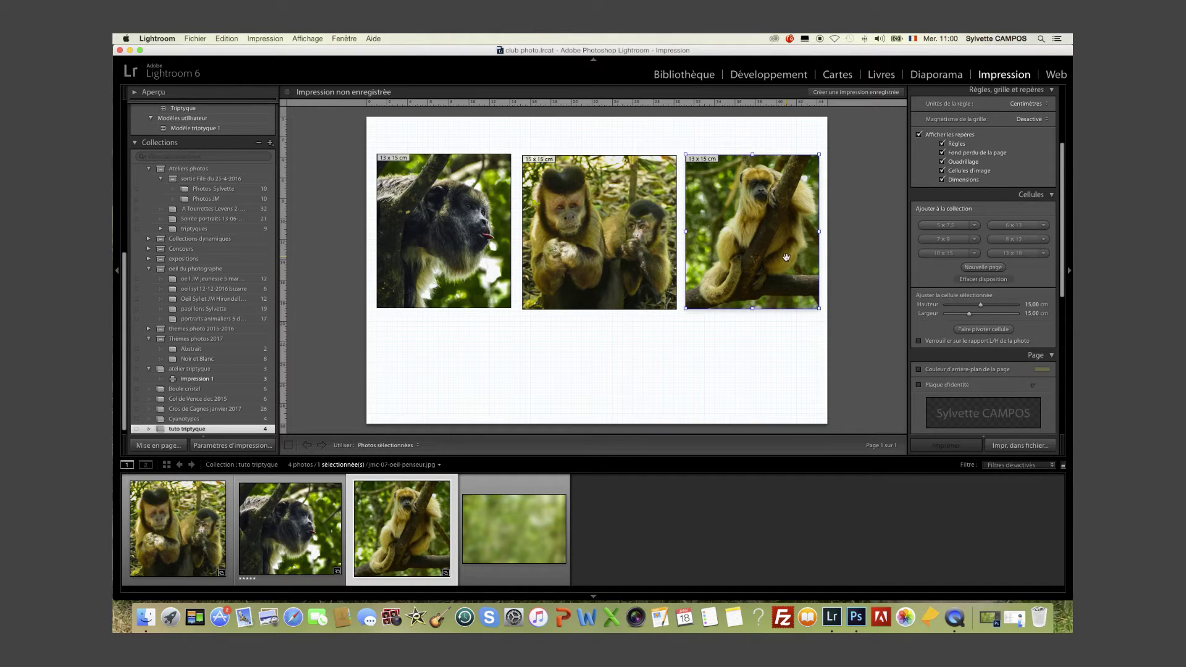
Step: Reposition the photos inside the first and third cells to improve how each monkey is framed
click(450, 228)
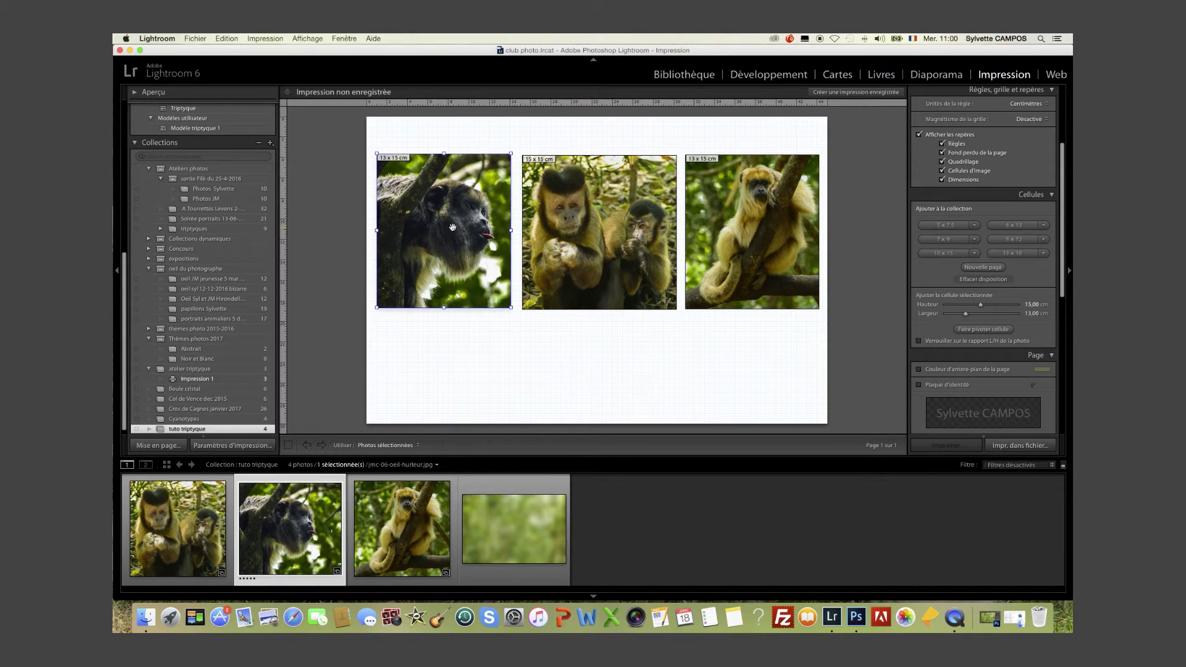
mouse_move(469, 231)
mouse_down()
mouse_move(451, 222)
mouse_move(469, 217)
mouse_move(450, 212)
mouse_move(471, 217)
mouse_up()
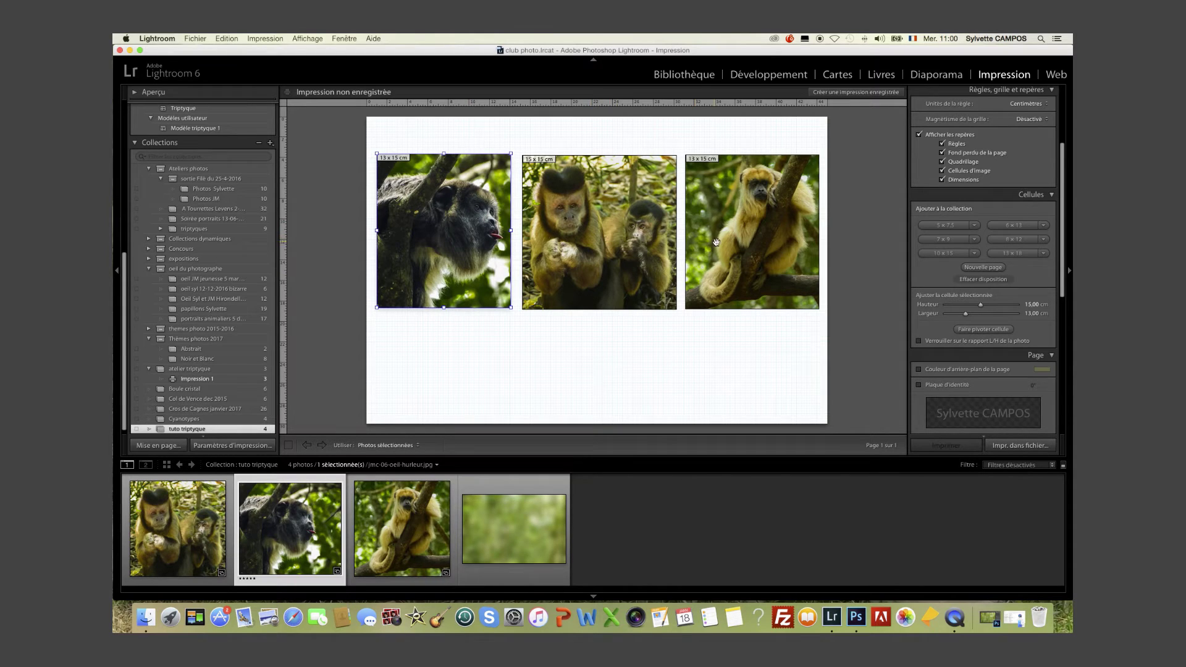
click(775, 233)
drag(774, 233, 747, 239)
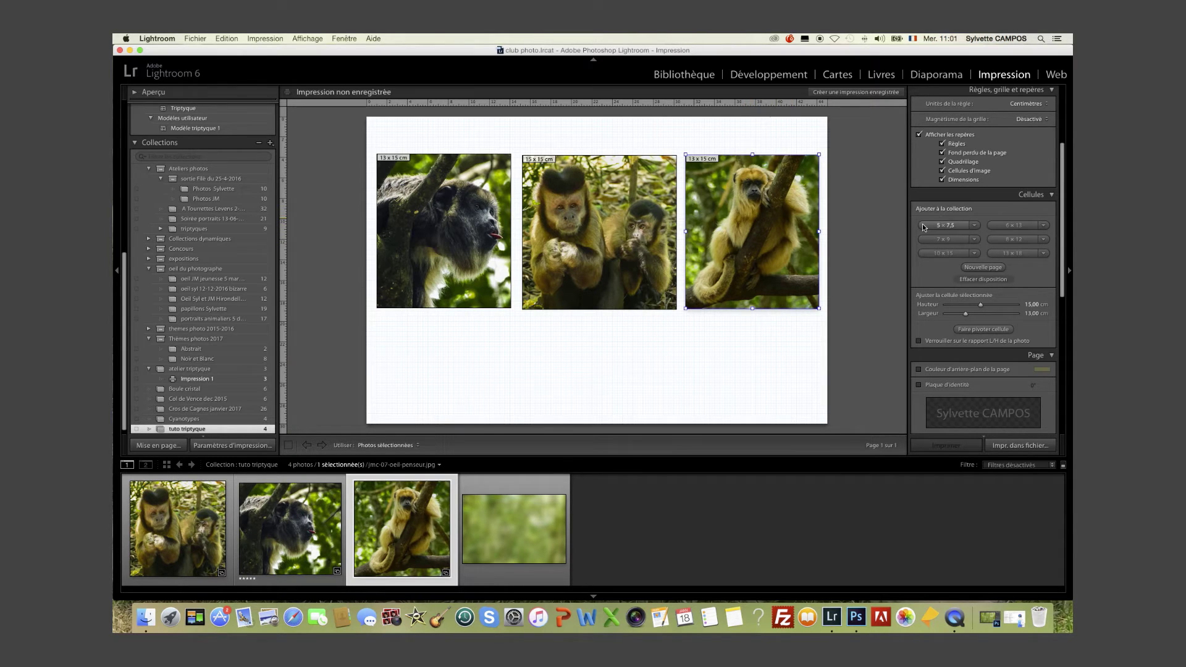
Step: Turn on the page background colour and open its colour picker
scroll(976, 298, down, 1)
scroll(976, 296, down, 3)
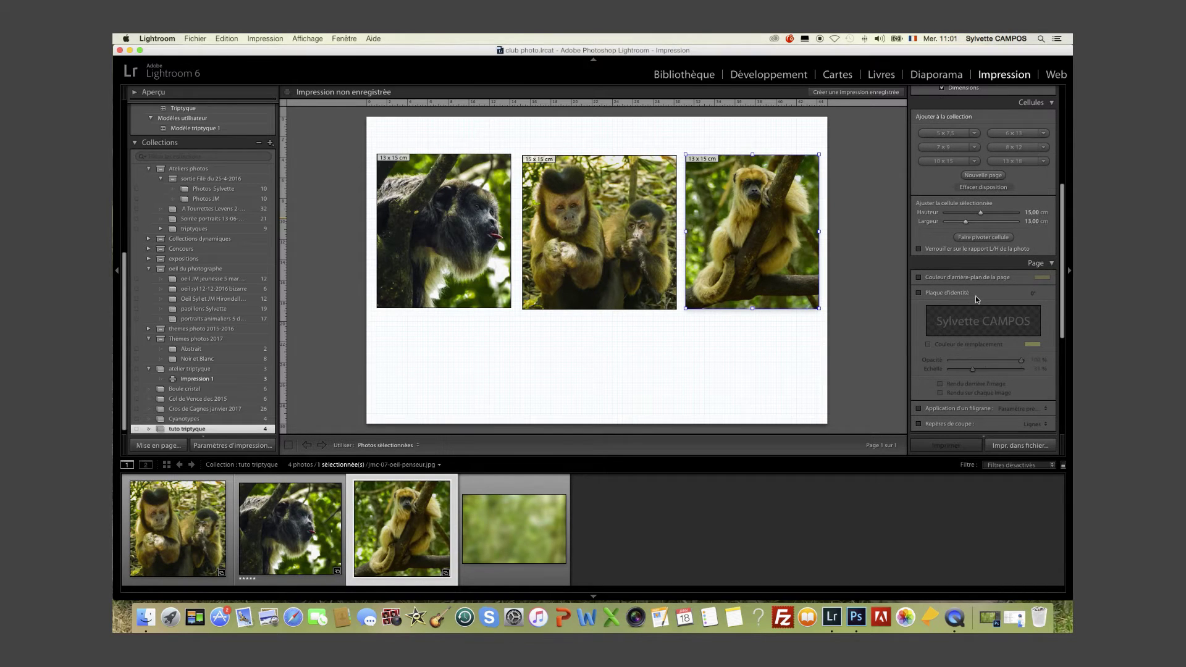
scroll(1006, 244, down, 1)
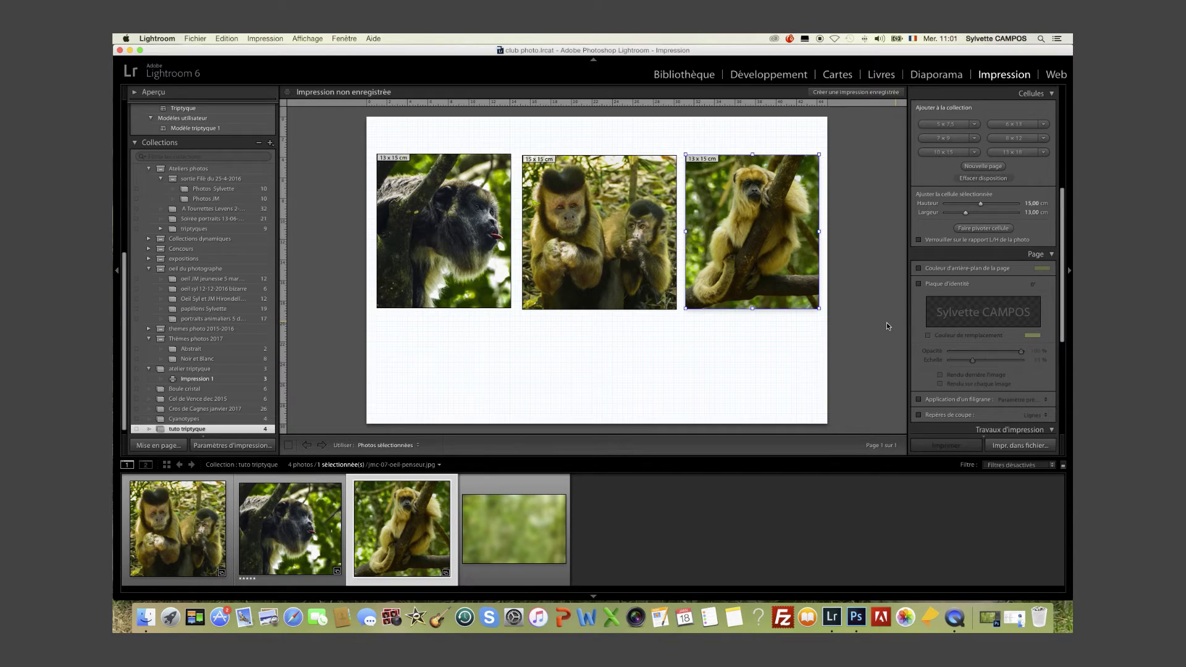
click(919, 269)
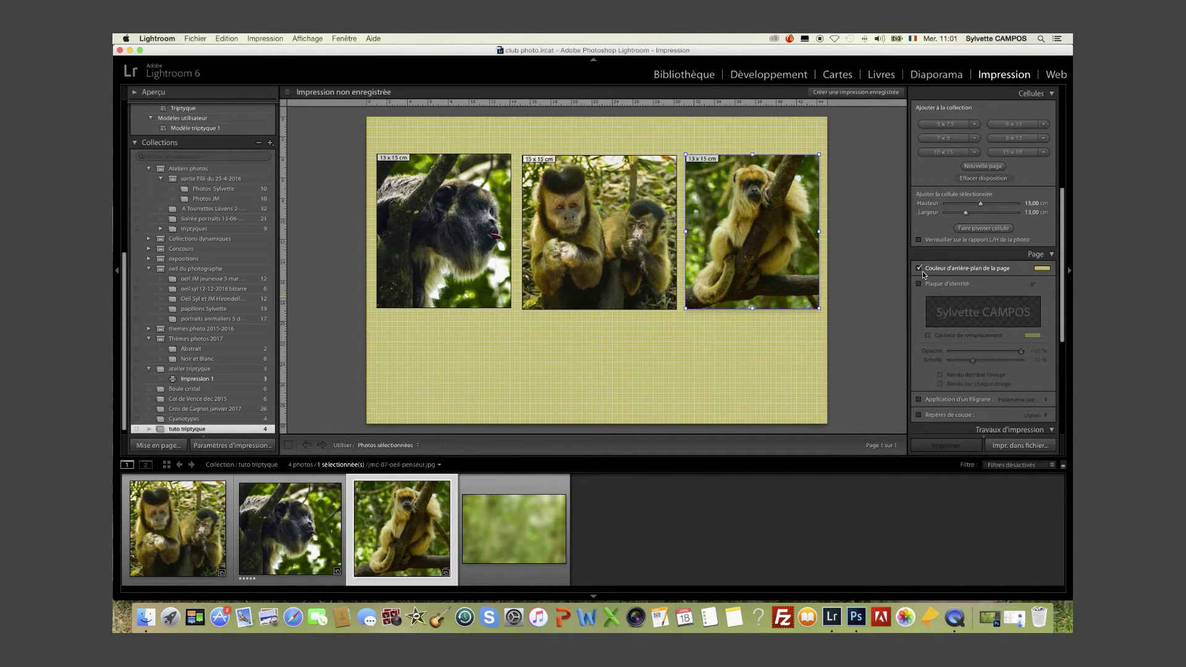
click(1041, 269)
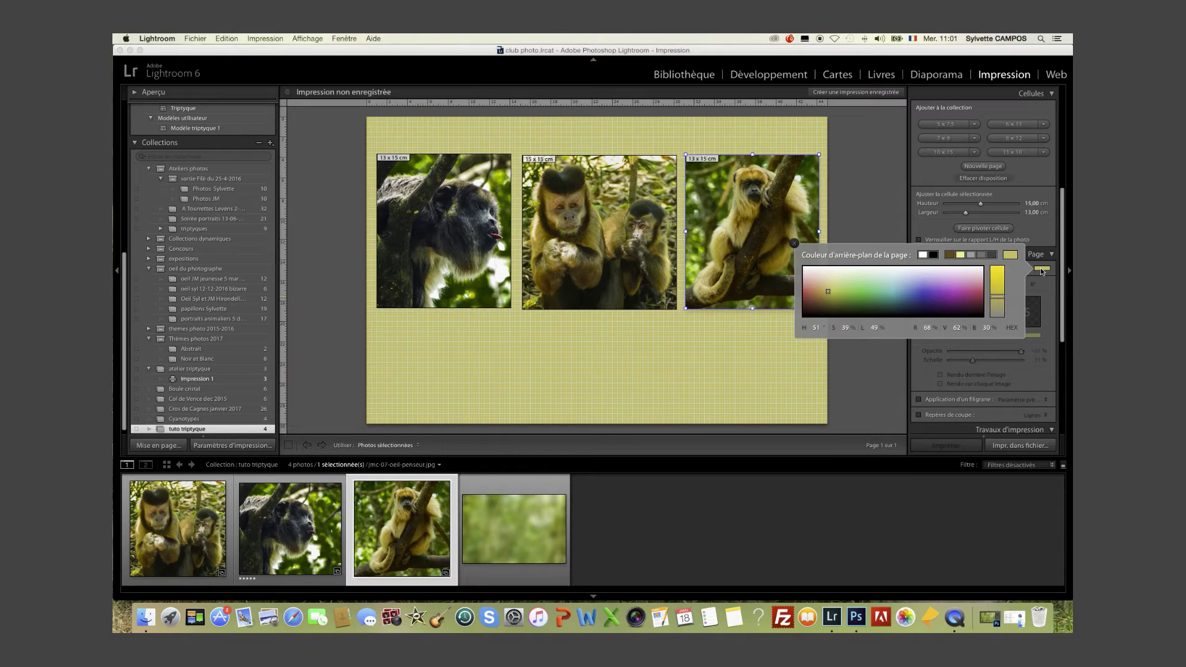
Step: Try black, white, mid grey and dark grey as the page background colour
click(933, 254)
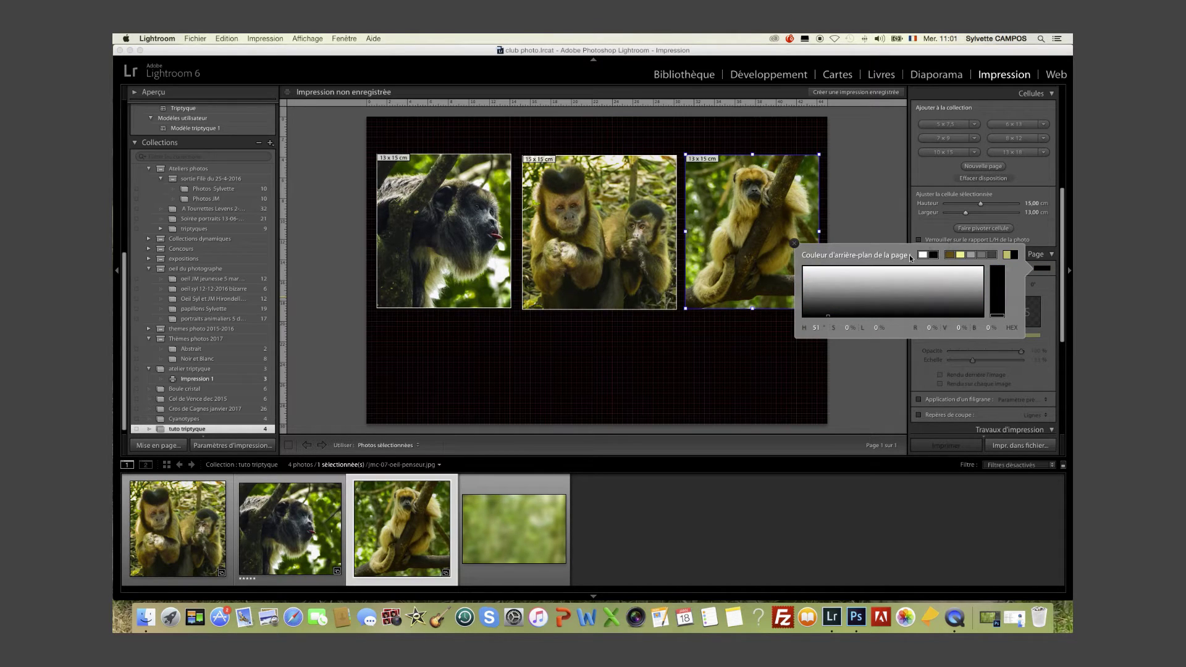
click(924, 254)
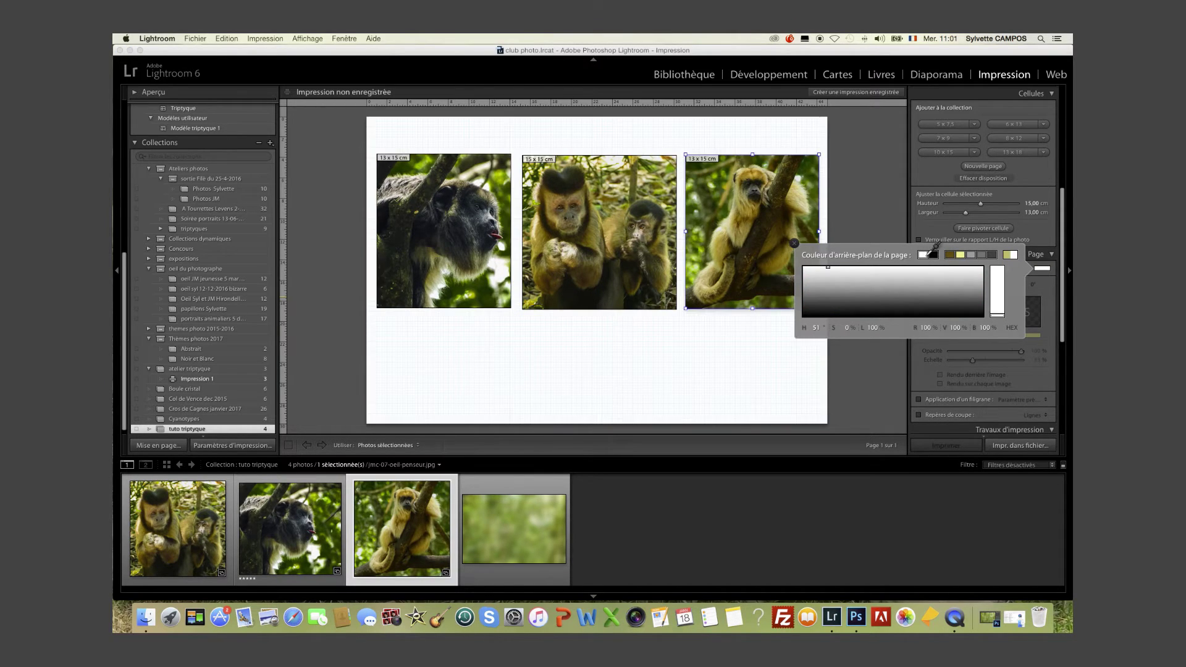
click(972, 255)
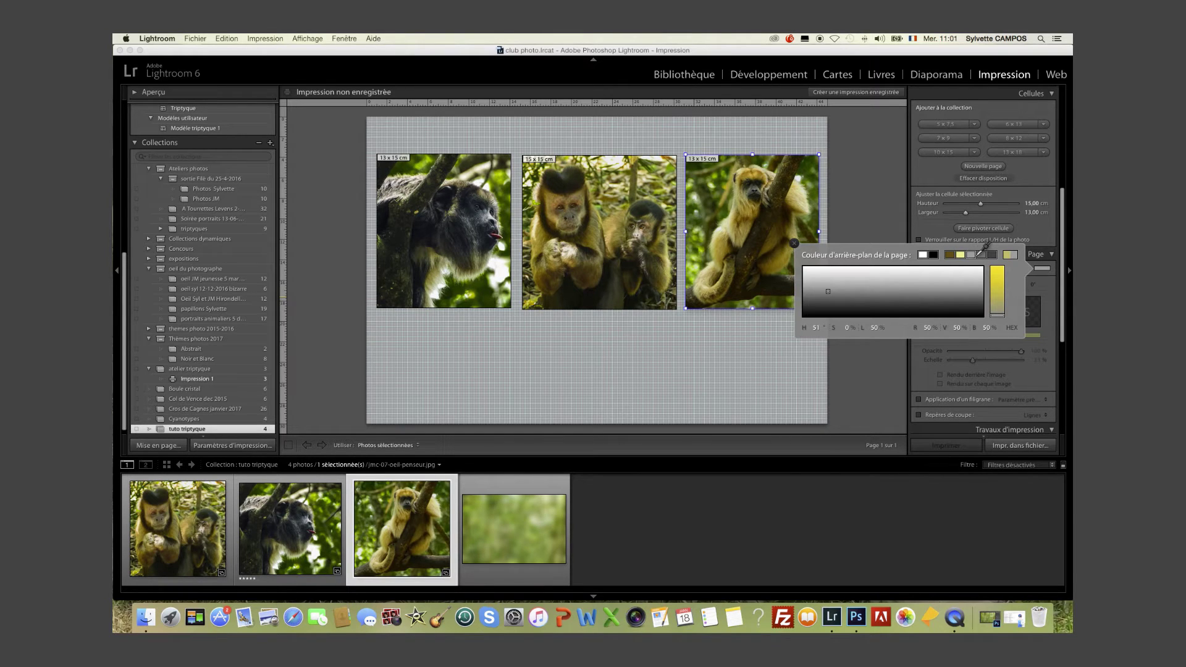
click(993, 254)
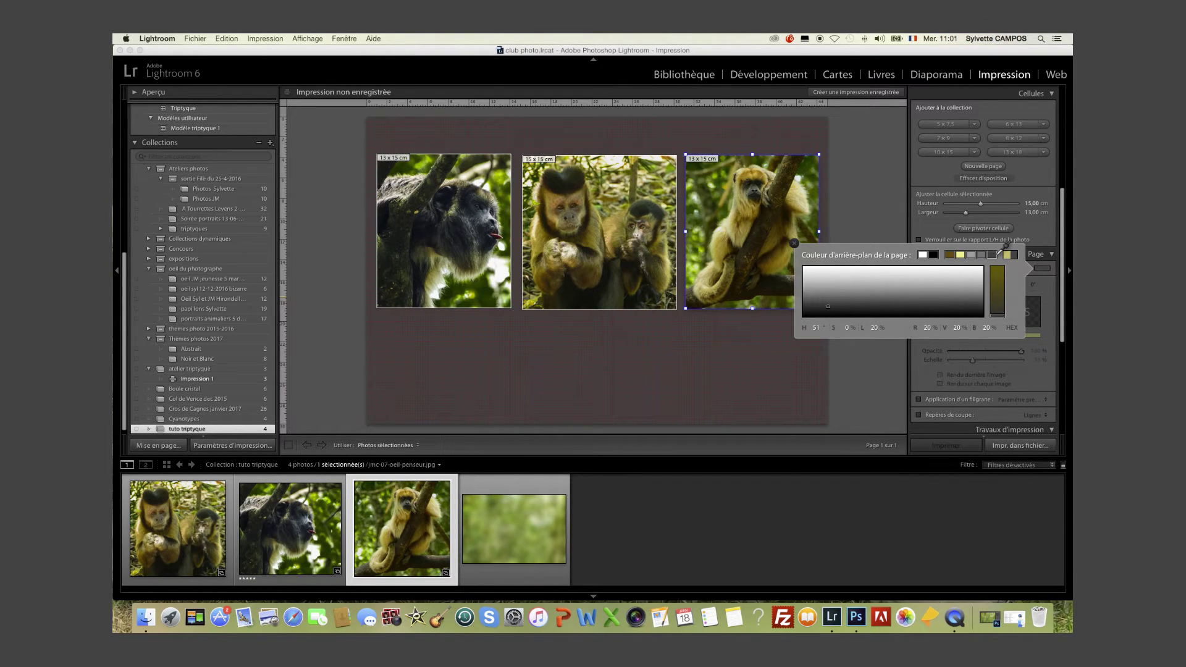
Step: Set the page background to an olive green of about hue 73, saturation 60 % and lightness 24 %
click(997, 313)
drag(997, 313, 996, 286)
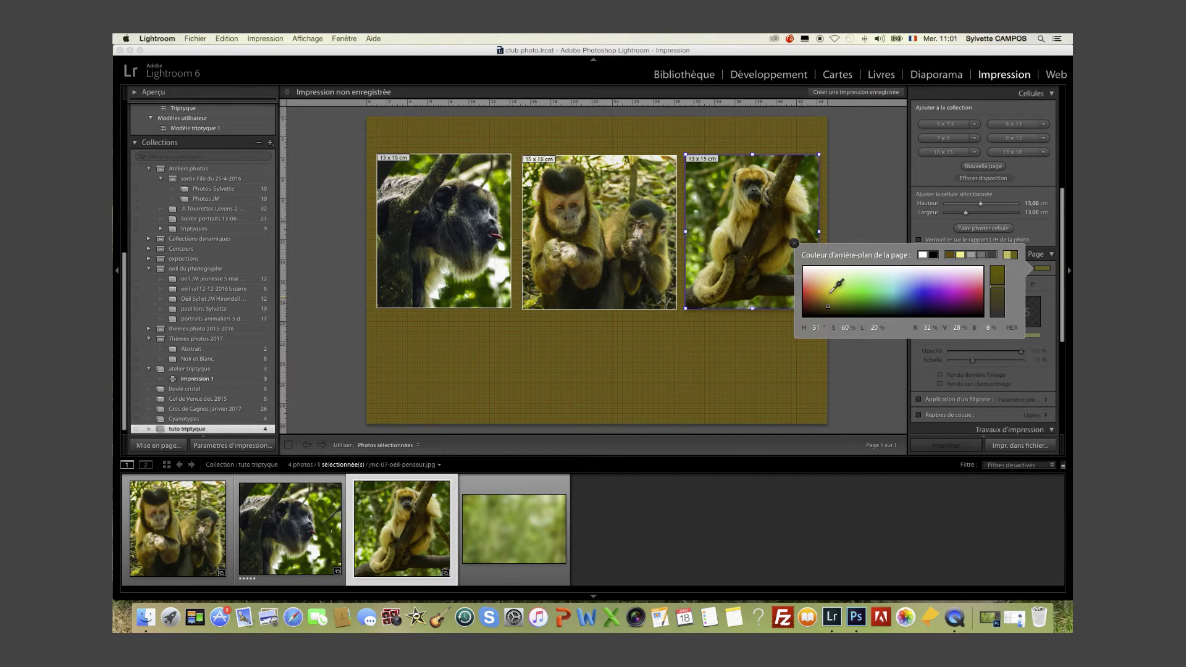
click(828, 294)
mouse_move(828, 294)
mouse_down()
mouse_move(851, 302)
mouse_move(838, 304)
mouse_up()
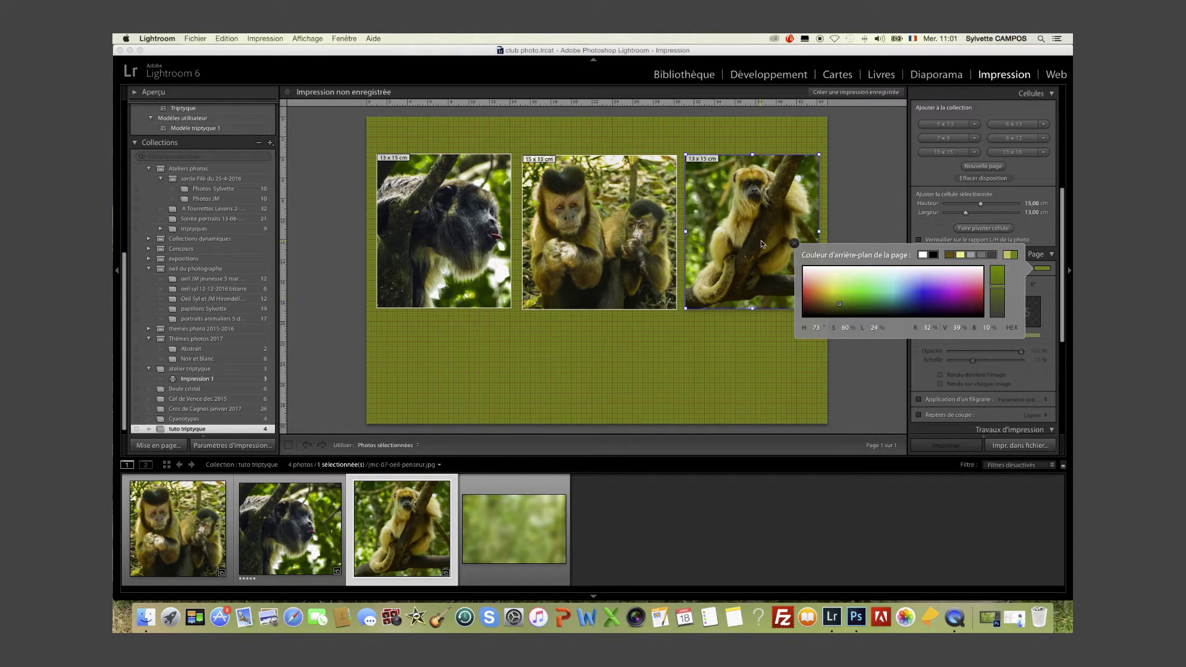
click(795, 244)
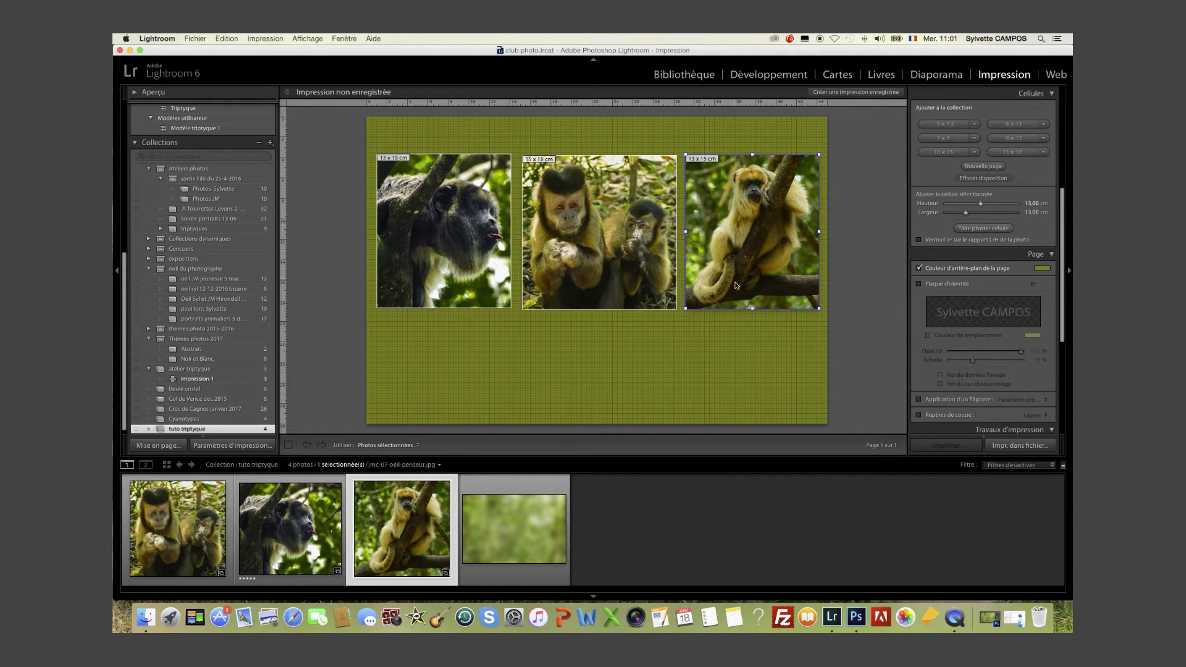
Step: Turn on the page's identity plate and replace its text with "Rencontre"
click(918, 285)
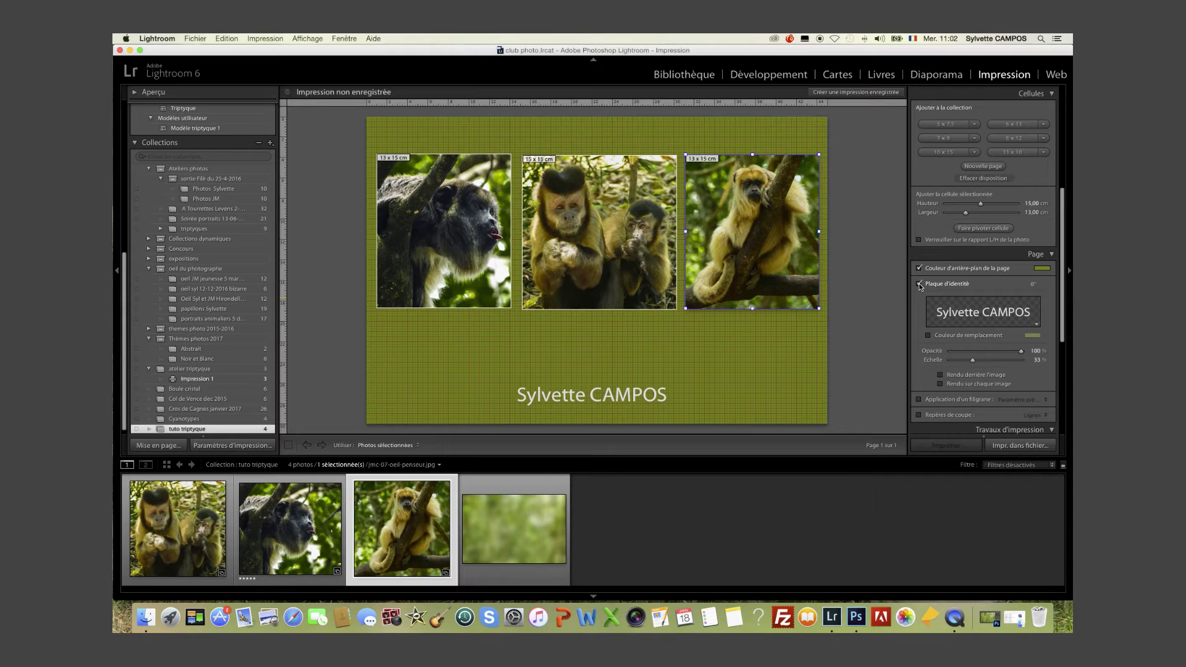
click(980, 315)
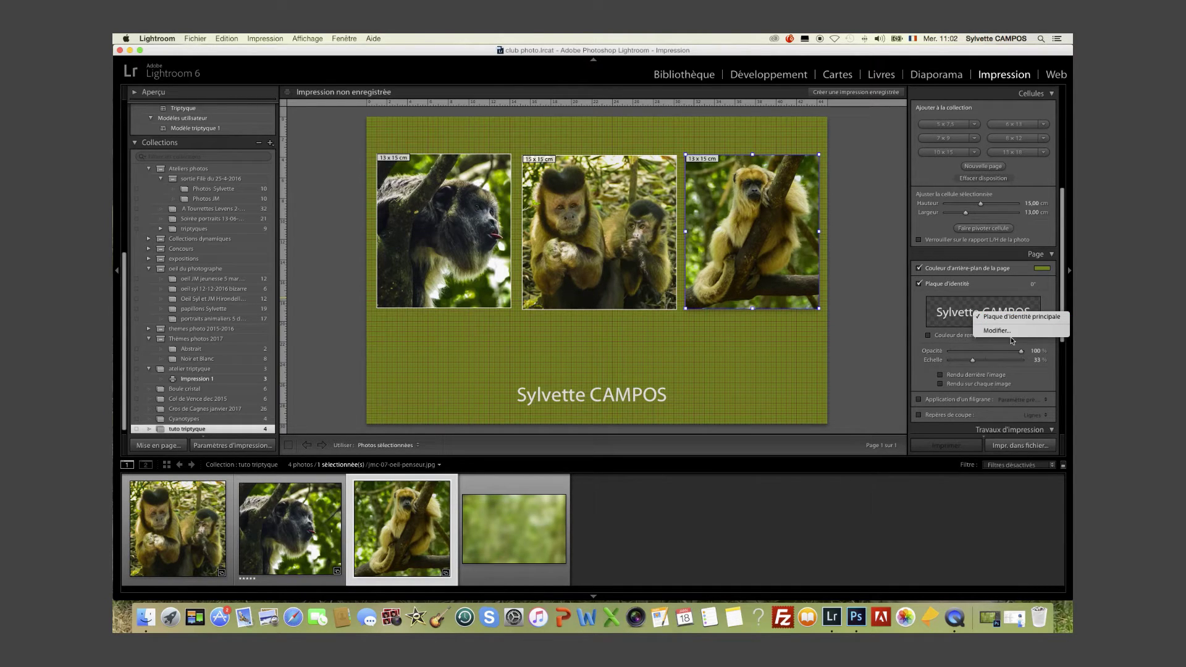
click(1004, 331)
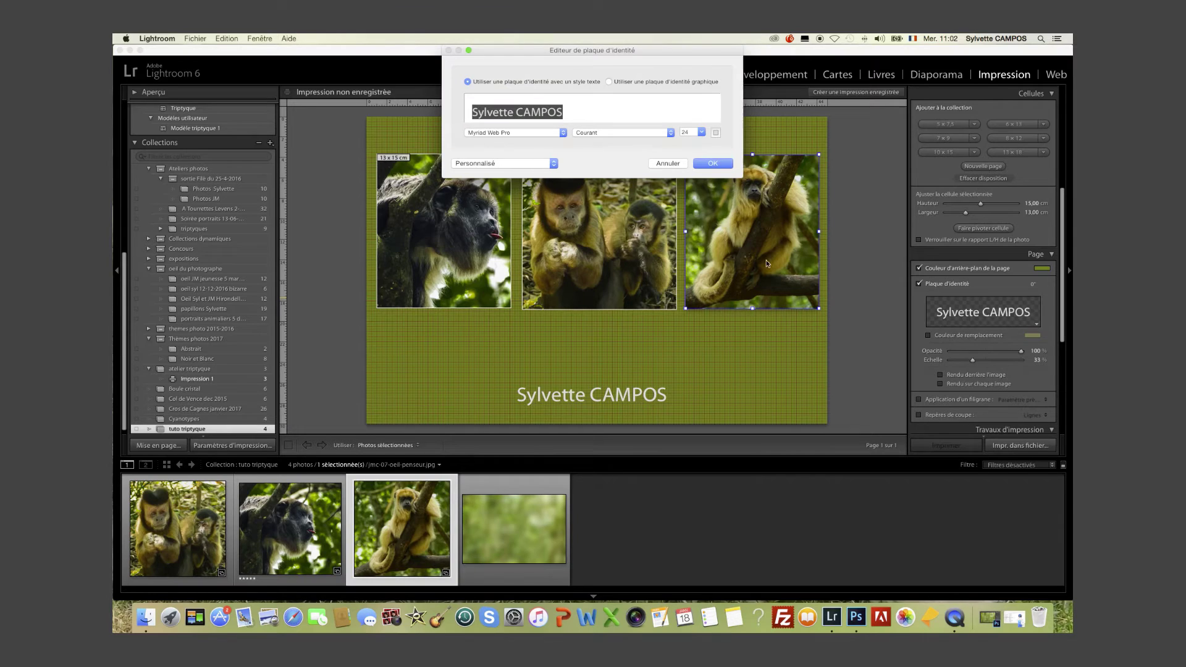
click(563, 111)
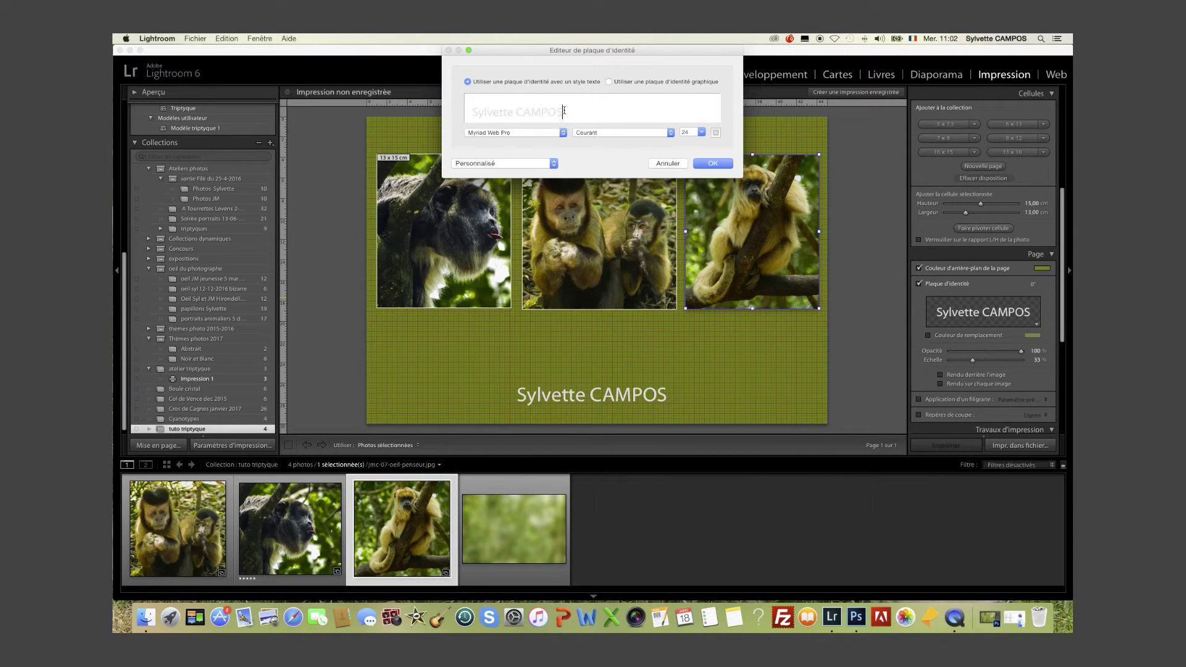
key(BackSpace)
key(BackSpace)
key(BackSpace)
key(BackSpace)
key(BackSpace)
key(BackSpace)
key(BackSpace)
key(BackSpace)
key(BackSpace)
key(BackSpace)
key(BackSpace)
key(BackSpace)
key(BackSpace)
key(BackSpace)
key(BackSpace)
text(Rencontre)
Step: Change the identity plate's text to "Rencontres" and try the Lucida Handwriting font
click(563, 132)
scroll(522, 363, down, 10)
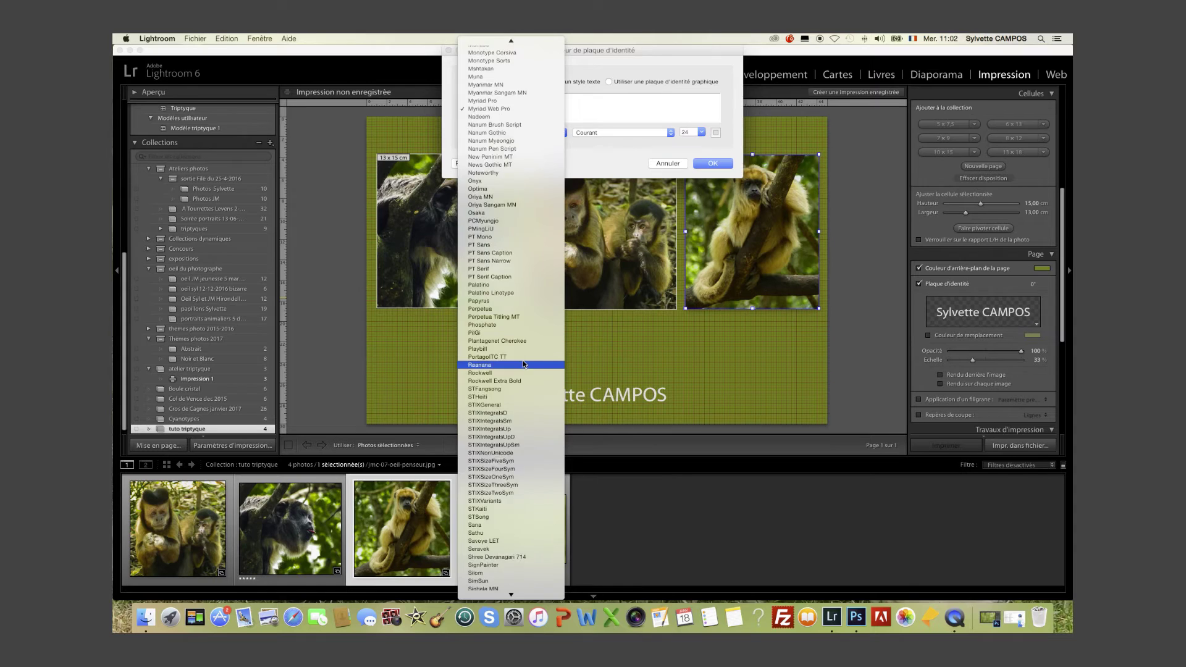
scroll(522, 363, up, 18)
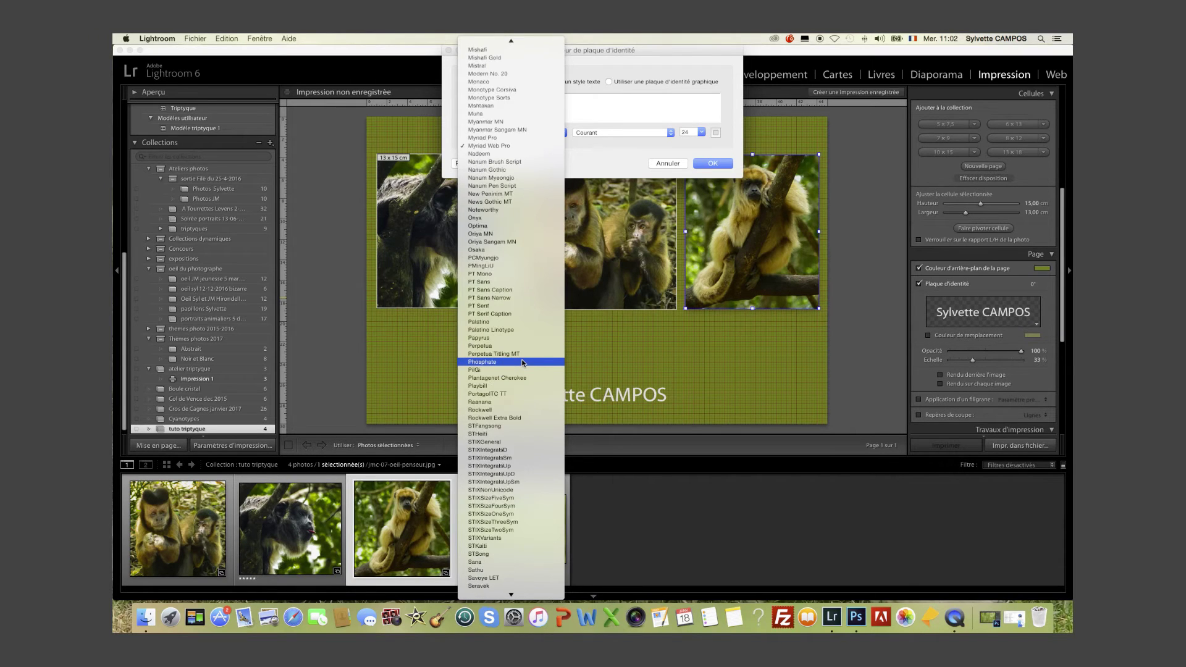
scroll(522, 363, up, 3)
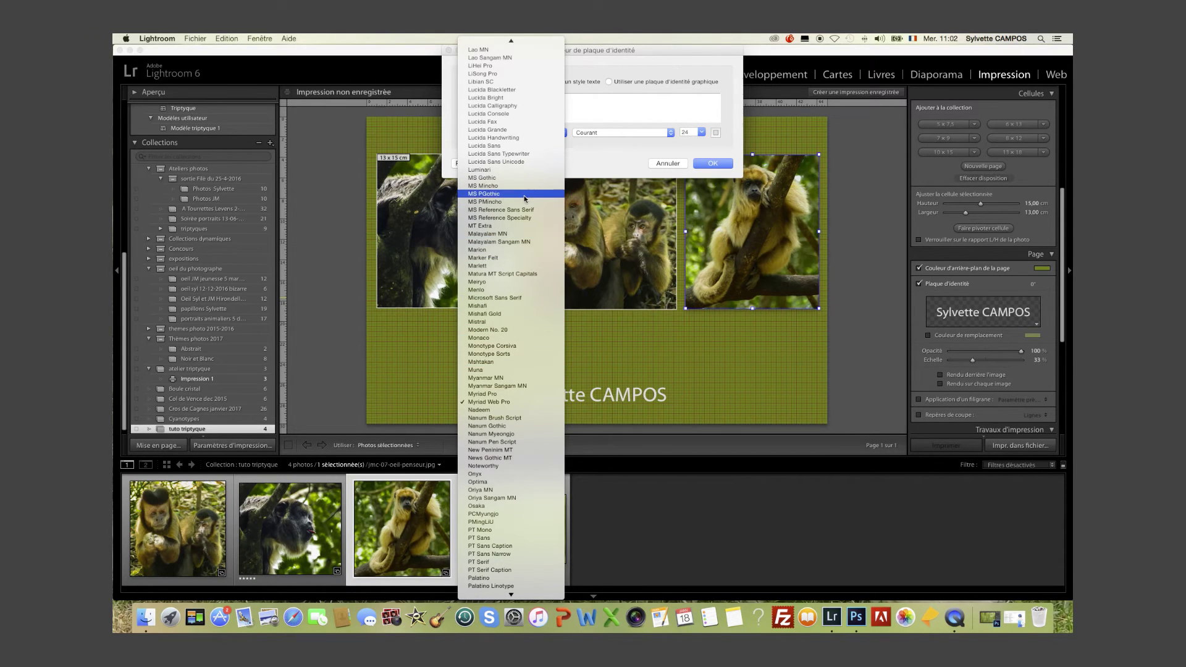
click(502, 139)
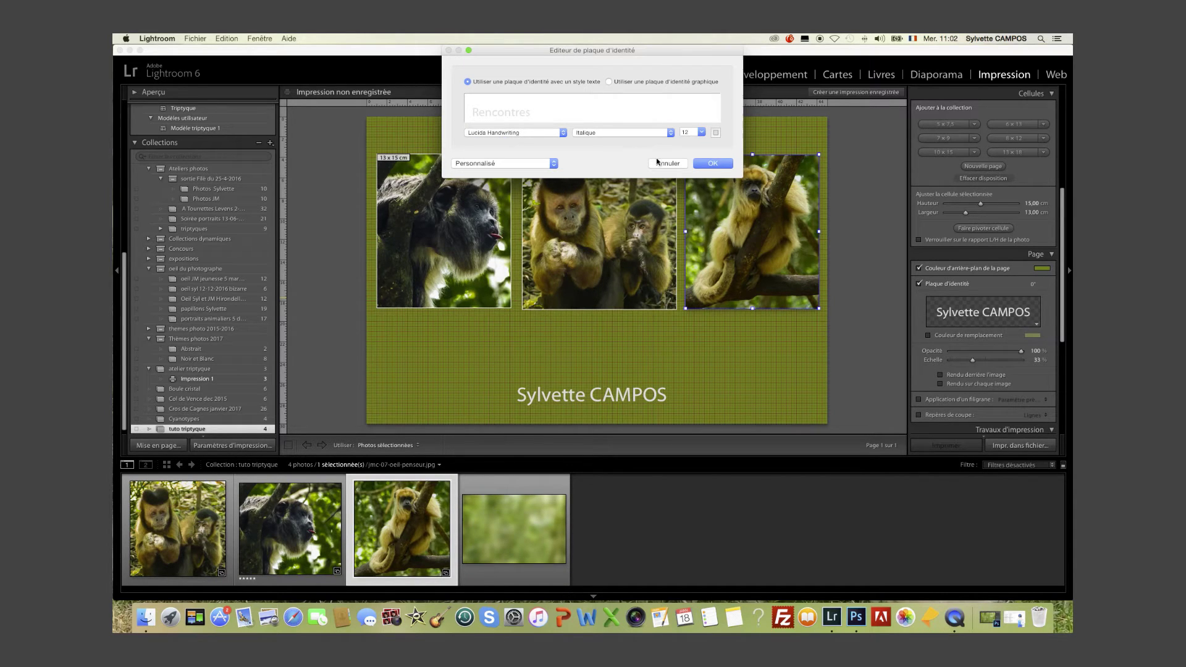
click(713, 163)
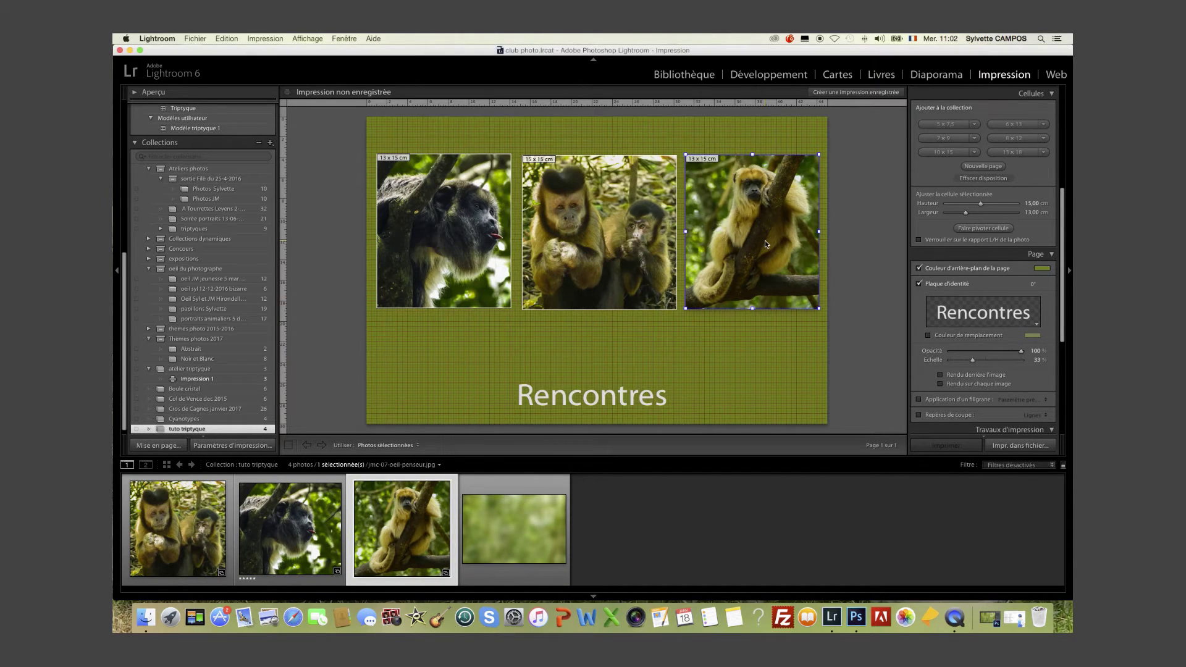
Step: Edit the identity plate again and set the font of "Rencontres" to Lucida Handwriting
click(611, 397)
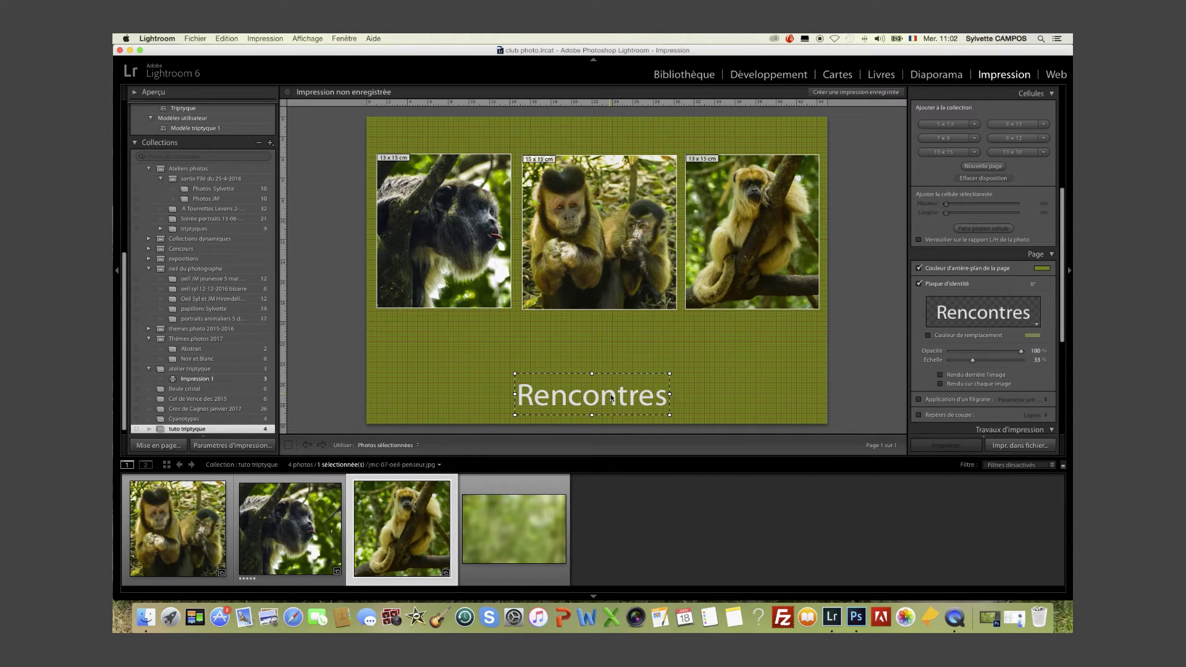
click(982, 316)
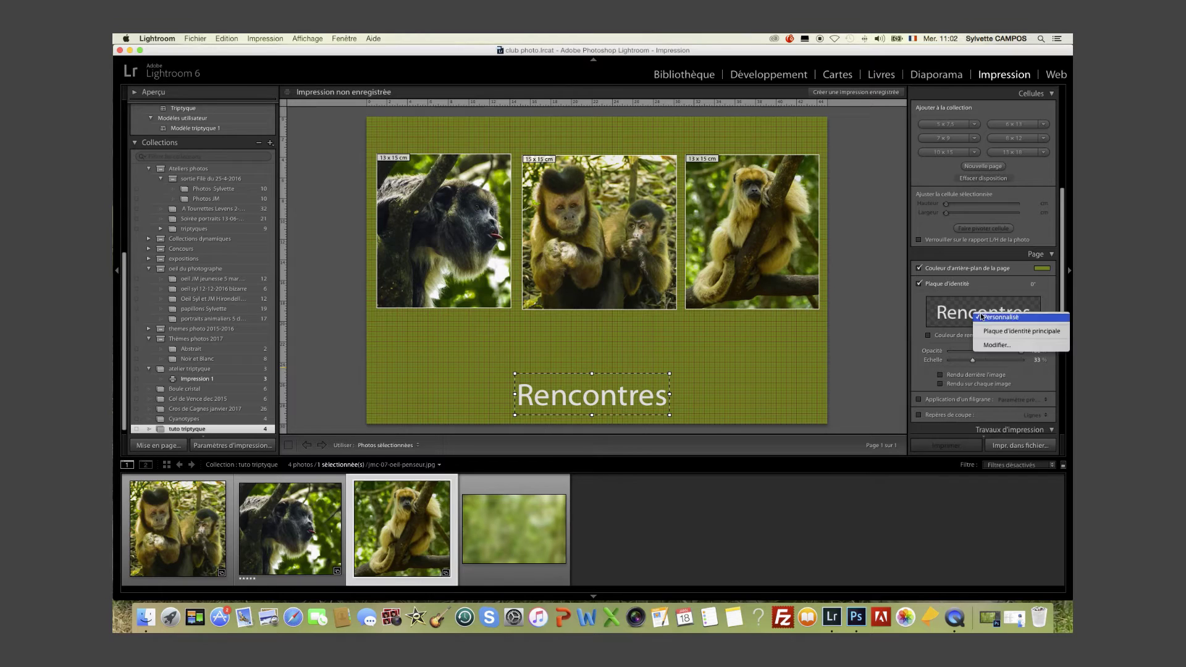
click(993, 343)
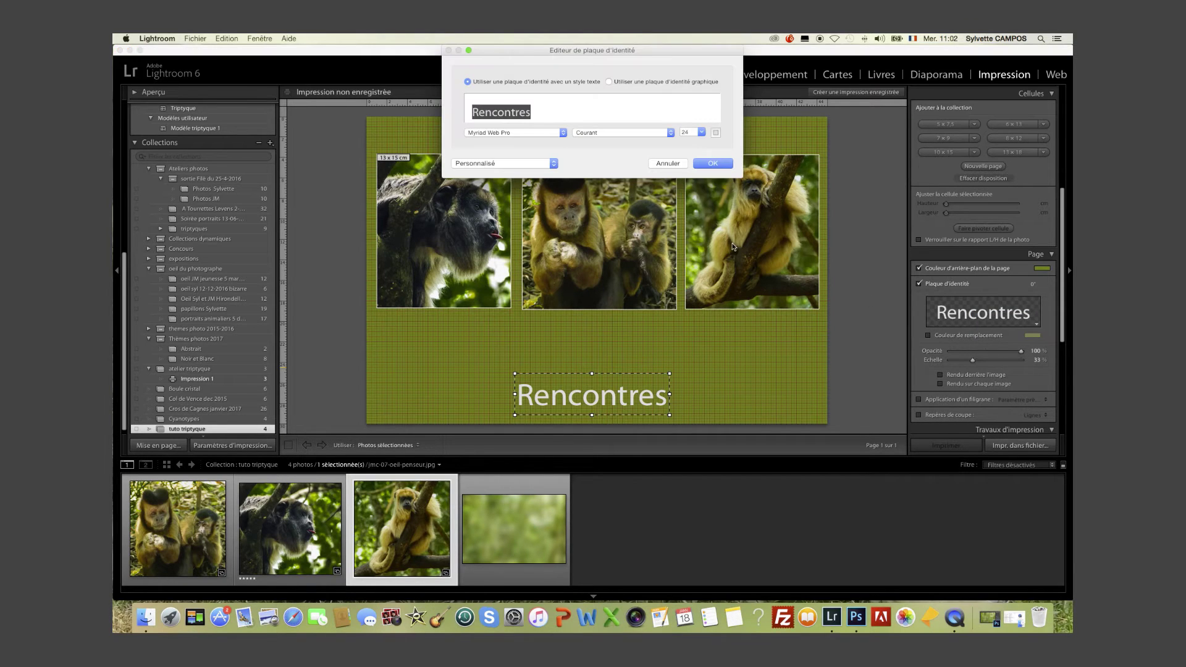
click(563, 134)
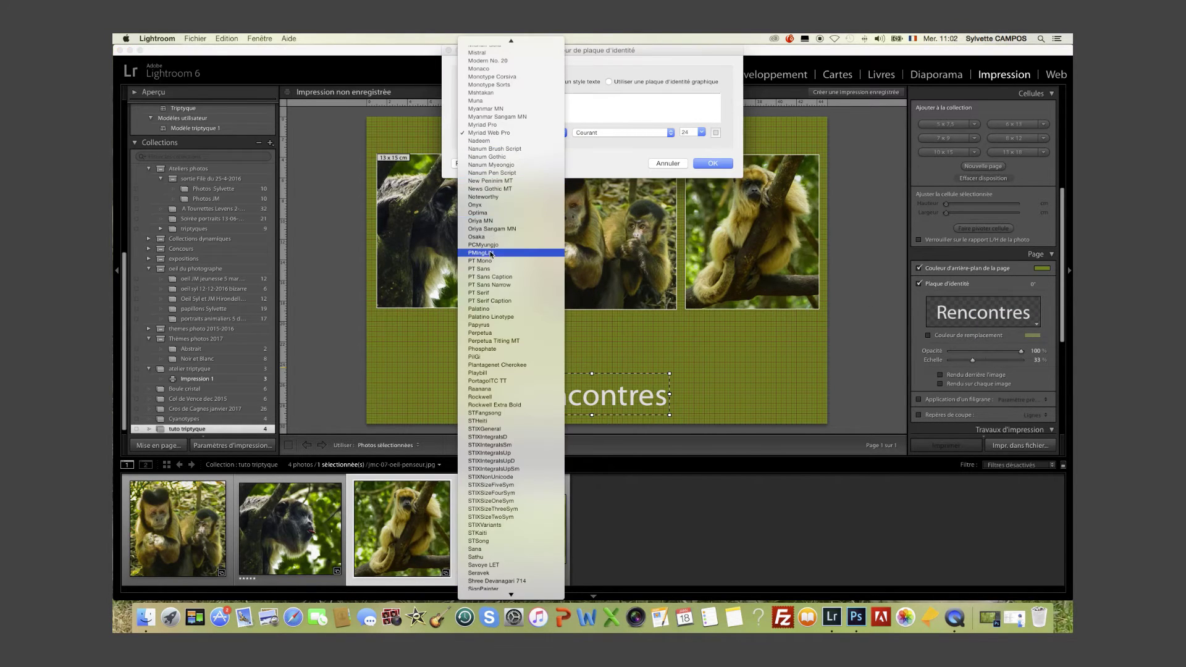
scroll(491, 167, up, 5)
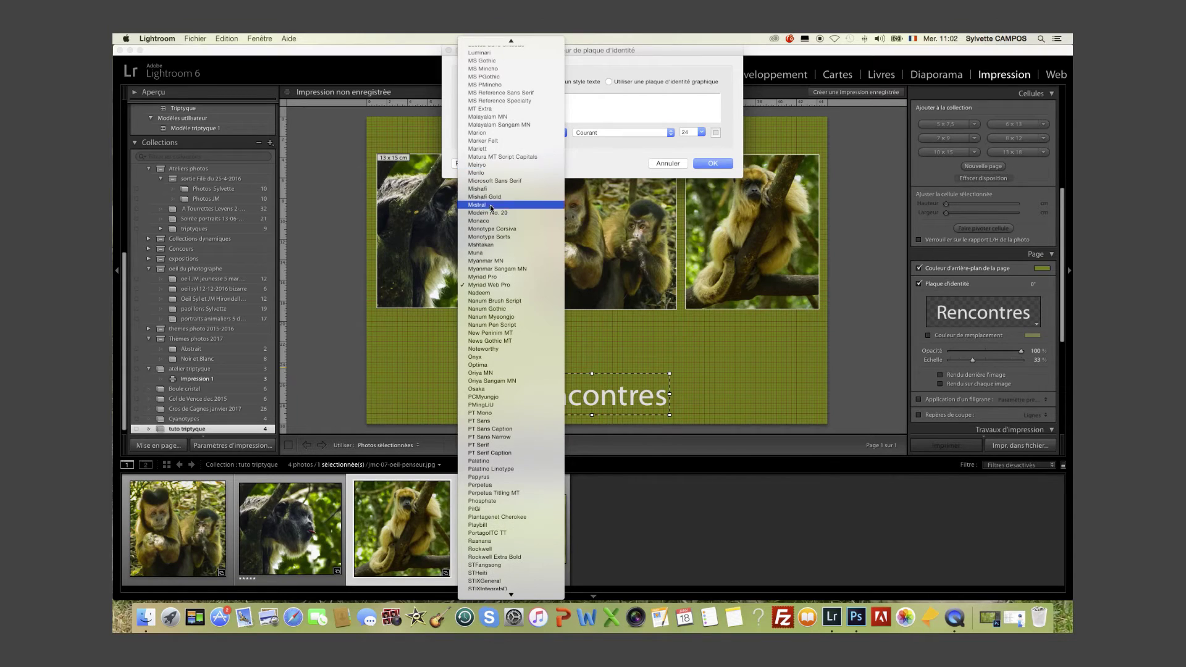
scroll(492, 206, up, 7)
scroll(492, 207, down, 1)
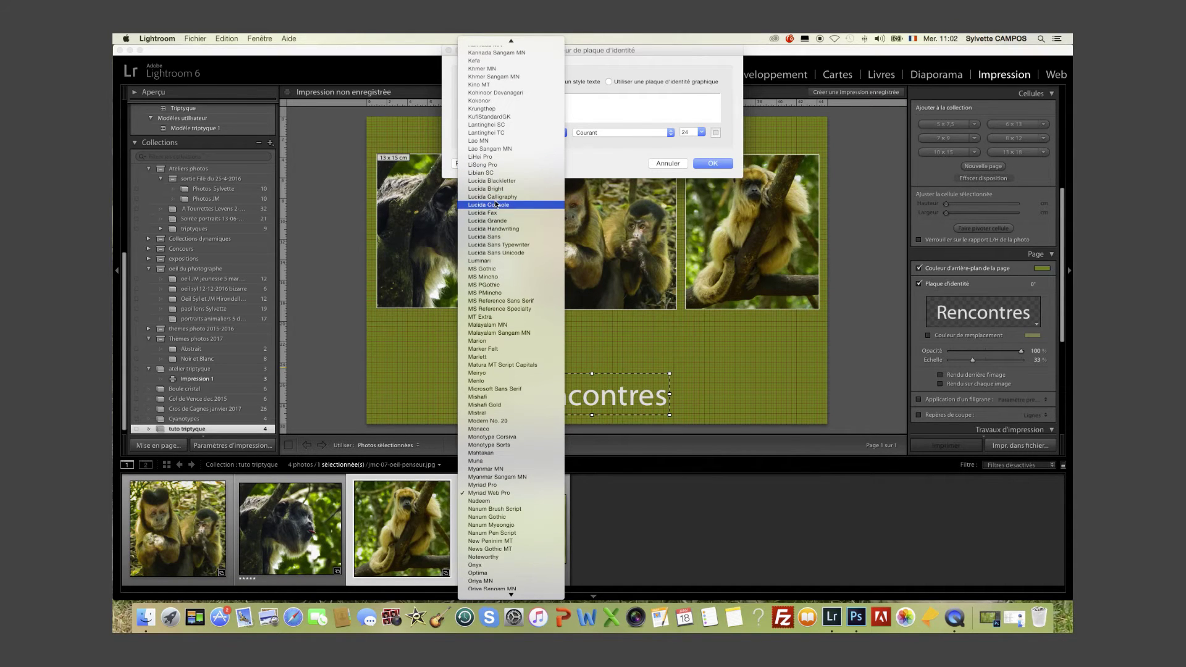
click(500, 229)
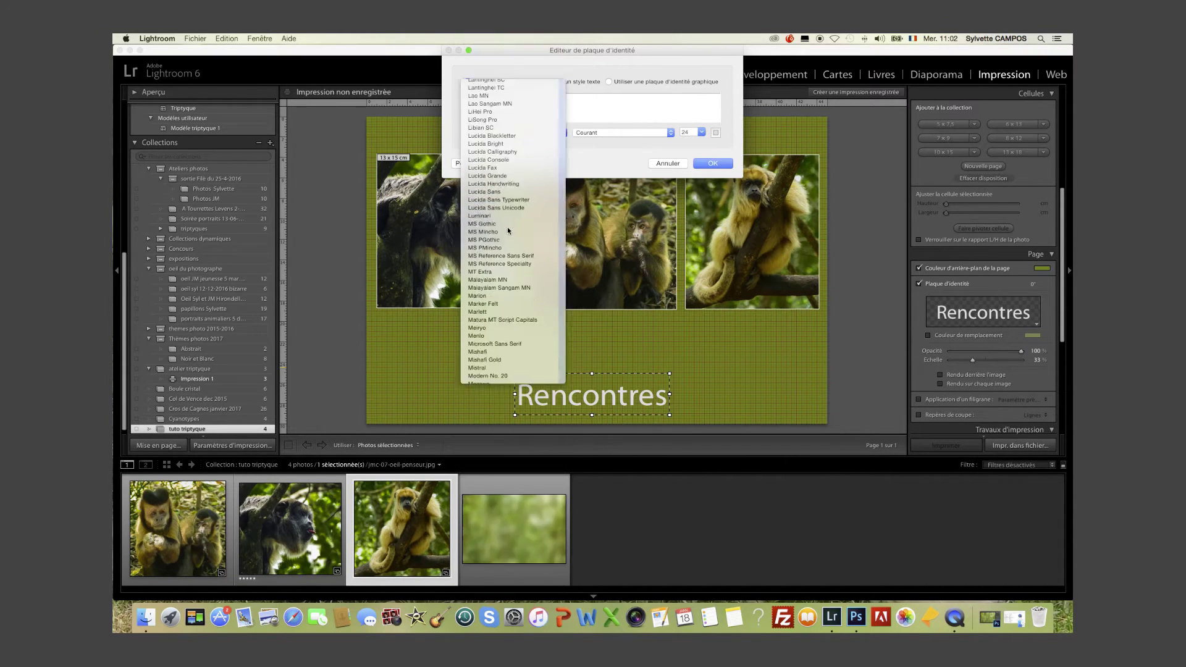
click(708, 163)
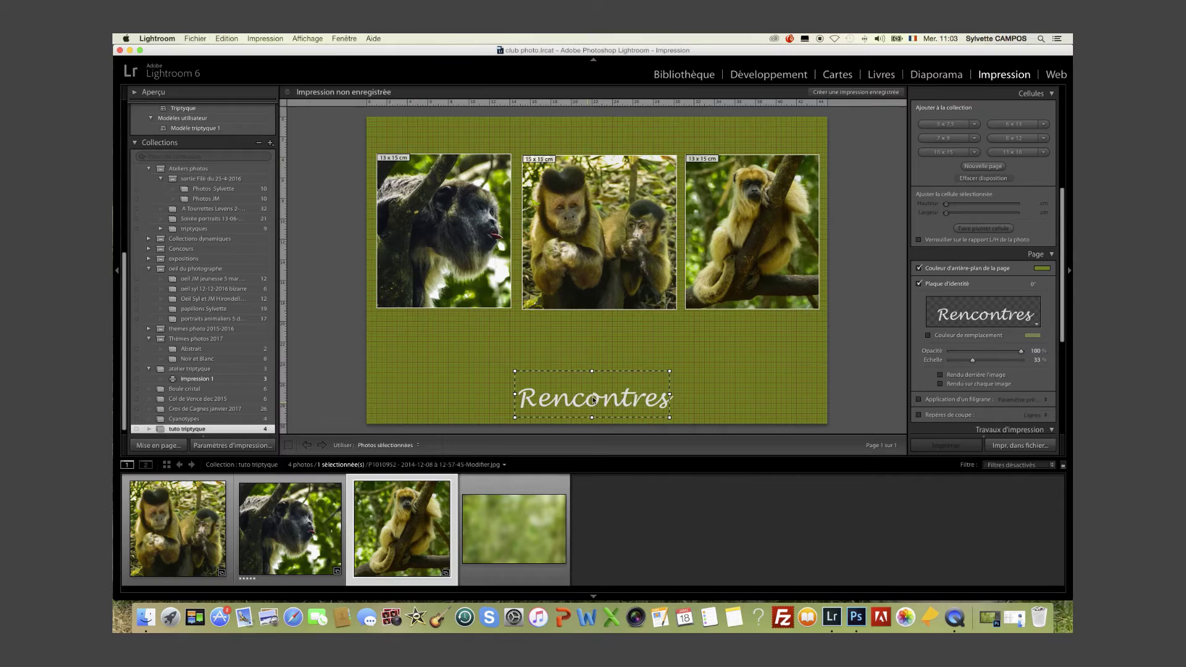
Step: Move the "Rencontres" title up beneath the photos and enlarge it to a scale of about 44 %
drag(591, 394, 586, 371)
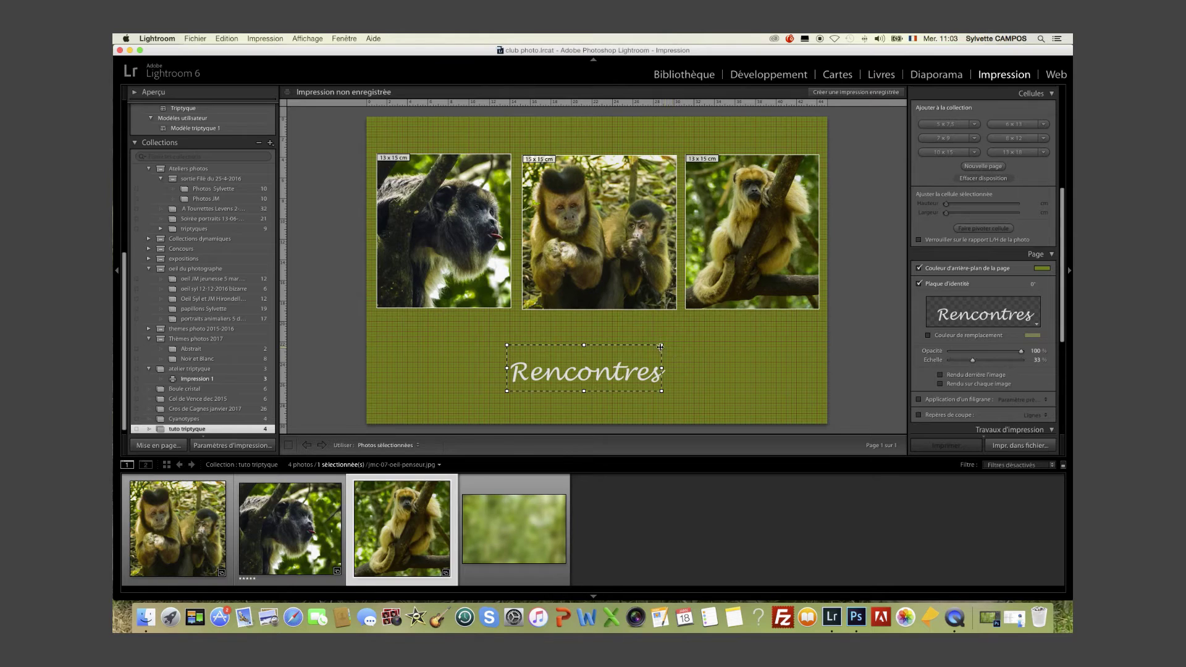
drag(661, 345, 701, 328)
drag(508, 391, 483, 395)
drag(616, 370, 622, 367)
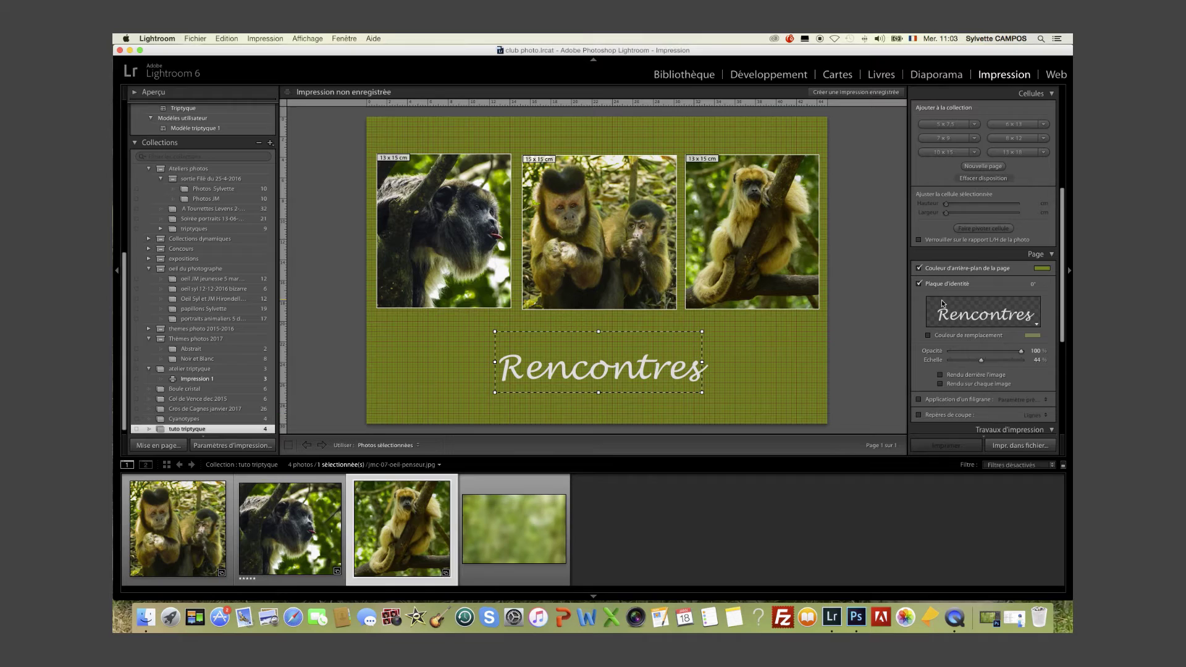
Step: Turn on the identity plate's replacement colour so that the title is pale yellow
click(928, 336)
click(857, 390)
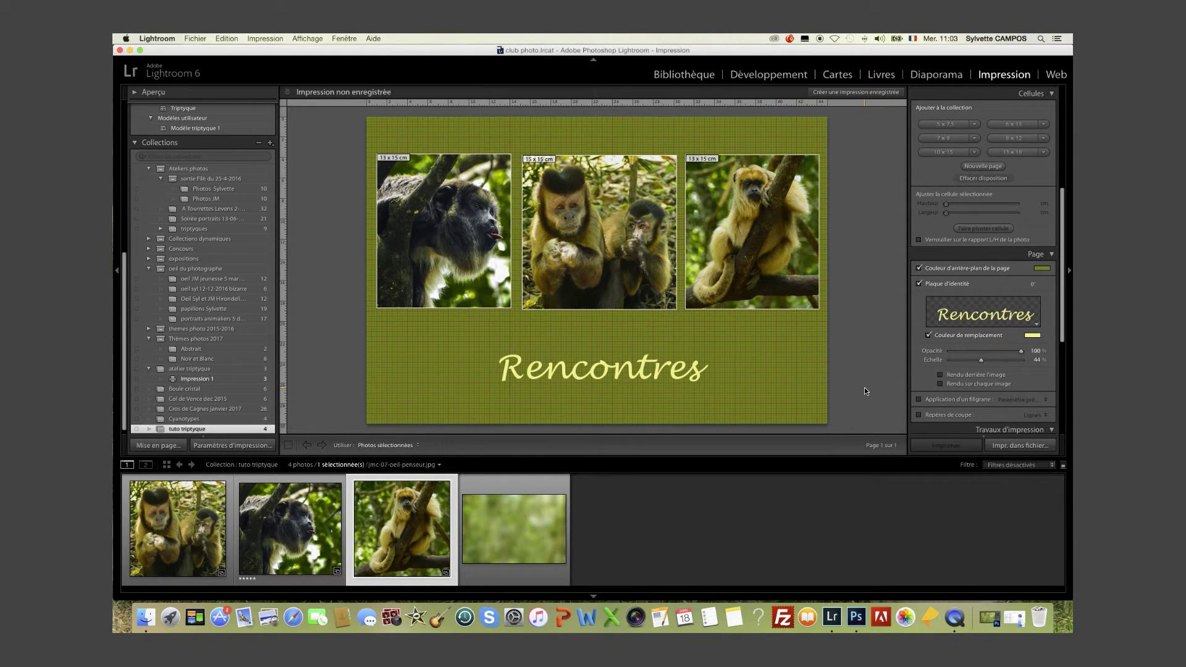
Step: Review the print job settings for output format, resolution, sharpening, JPEG quality, file dimensions and colour management
scroll(996, 387, down, 2)
scroll(996, 387, down, 4)
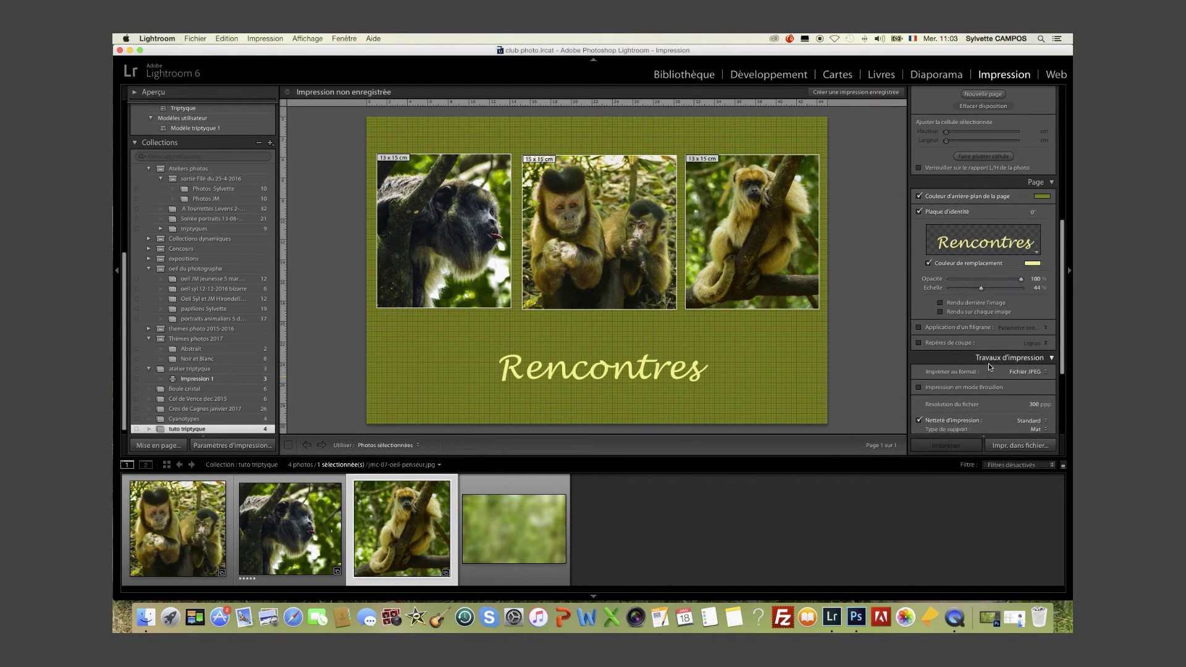
scroll(989, 368, down, 3)
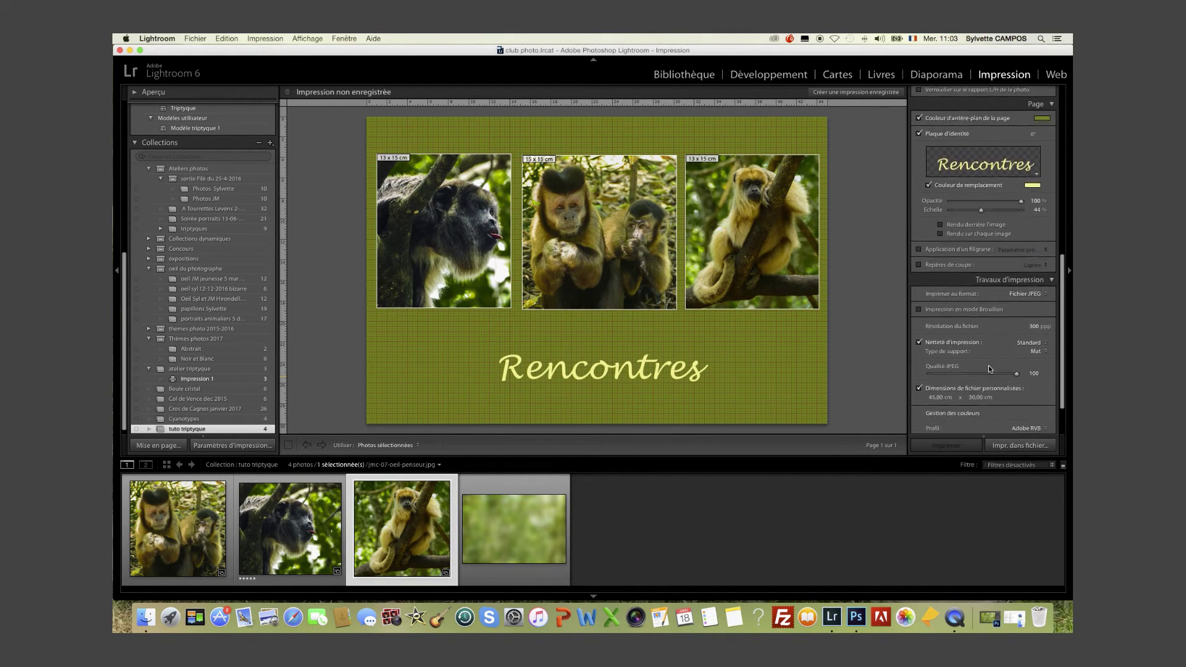
scroll(988, 367, down, 1)
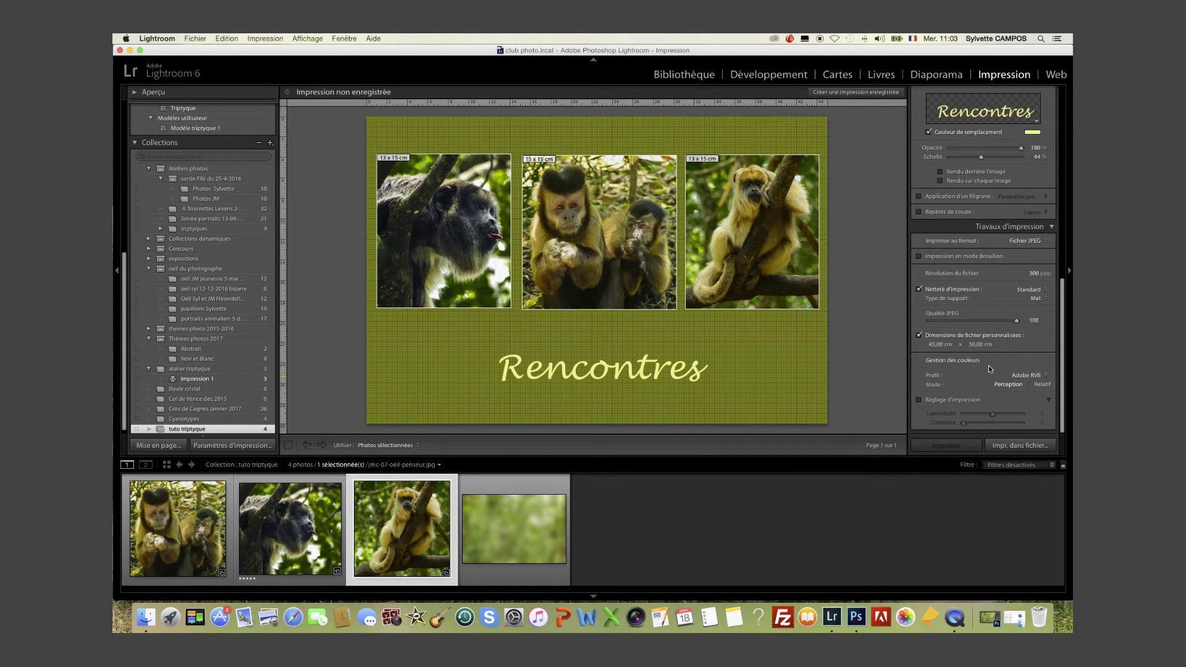
scroll(987, 357, up, 1)
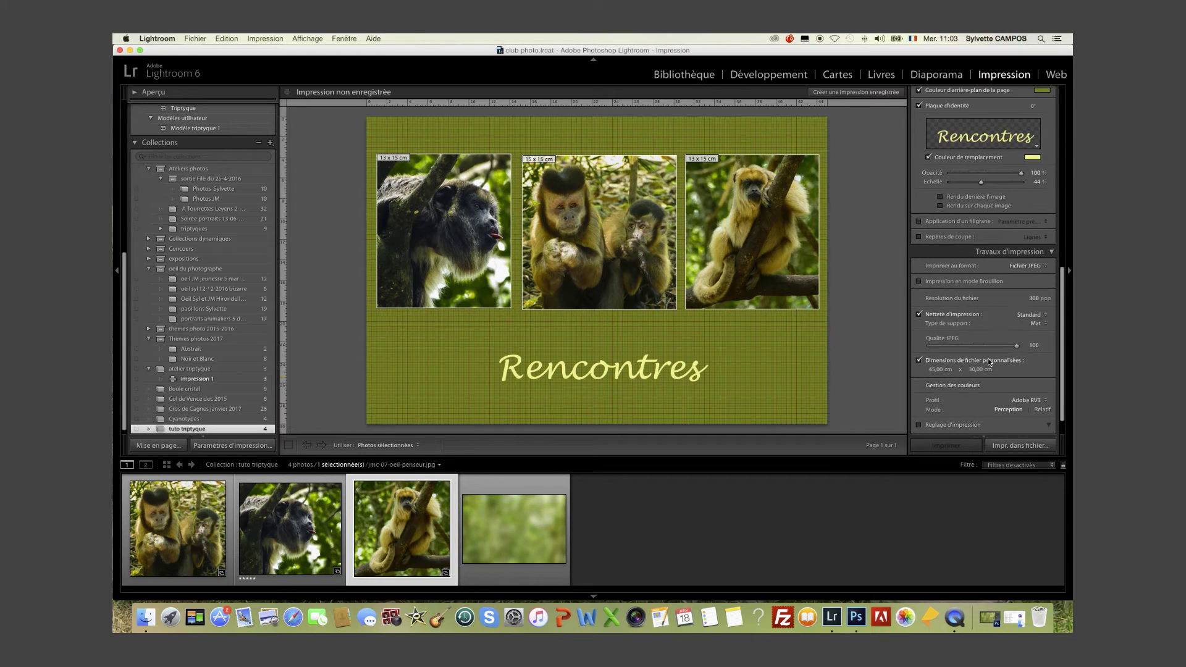
scroll(989, 362, up, 1)
scroll(989, 362, down, 2)
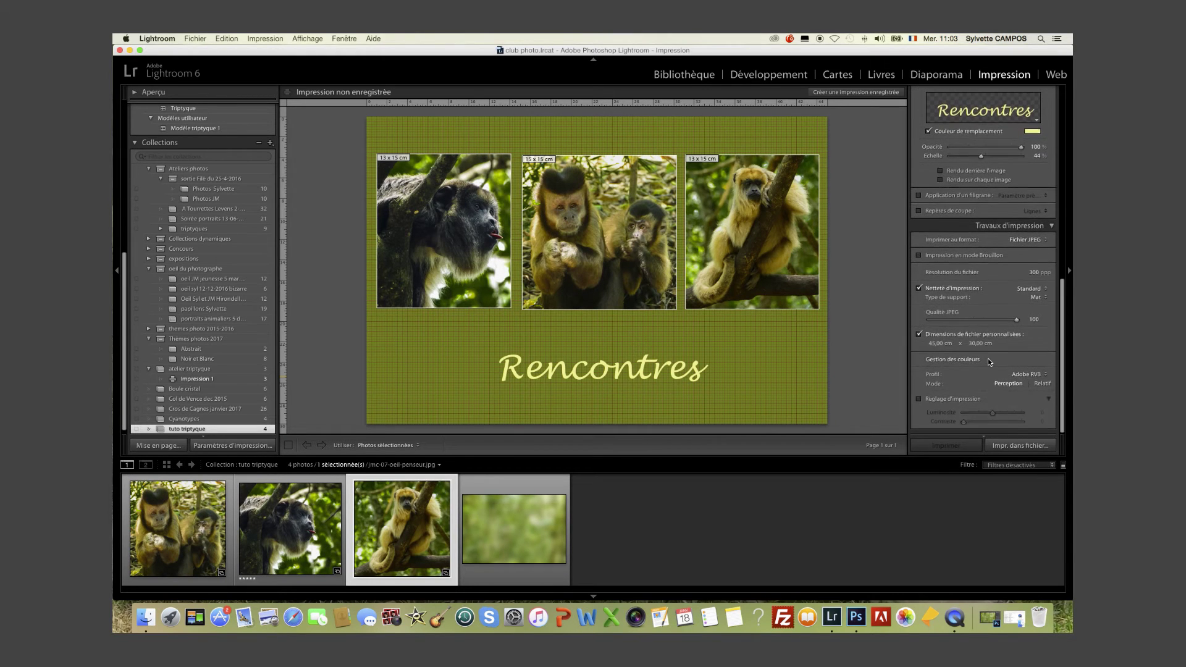
Step: Try a 15.4 pt photo border, preview the page without guides, and turn the border off again
scroll(988, 358, up, 15)
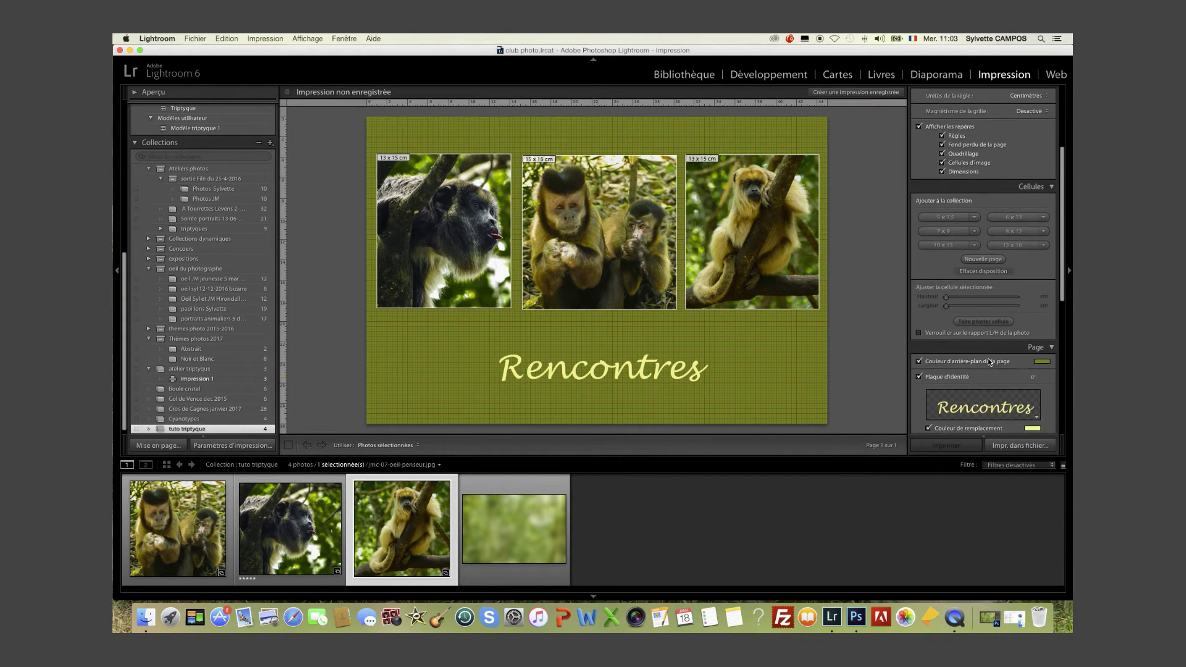
scroll(988, 358, up, 3)
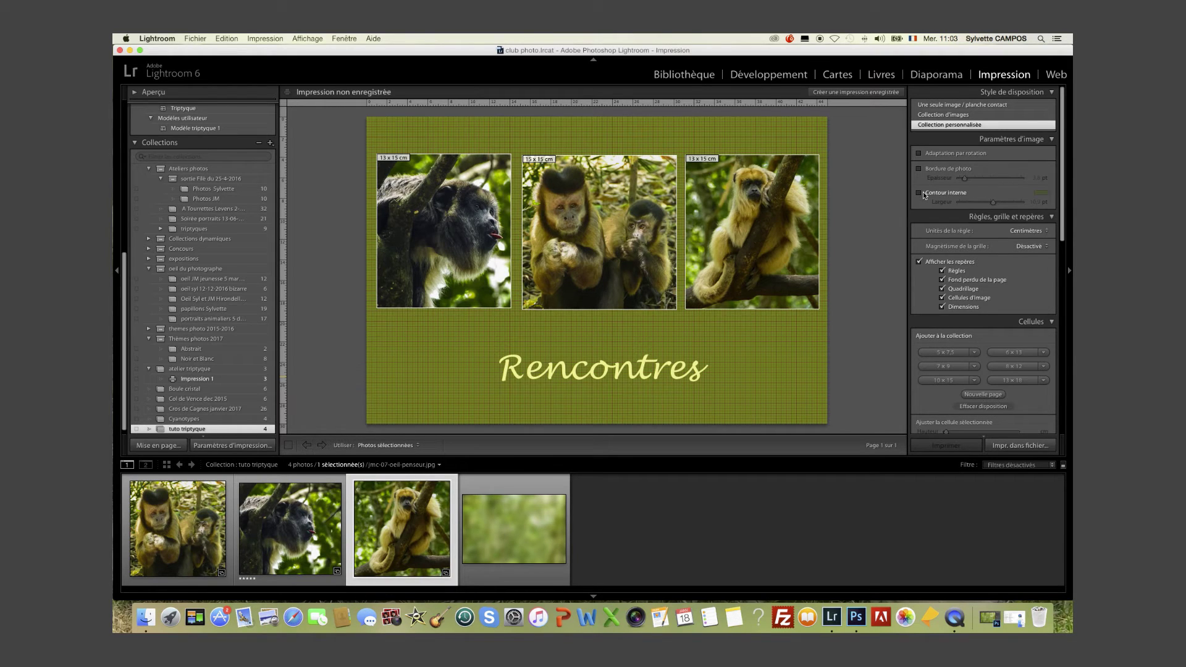
click(919, 170)
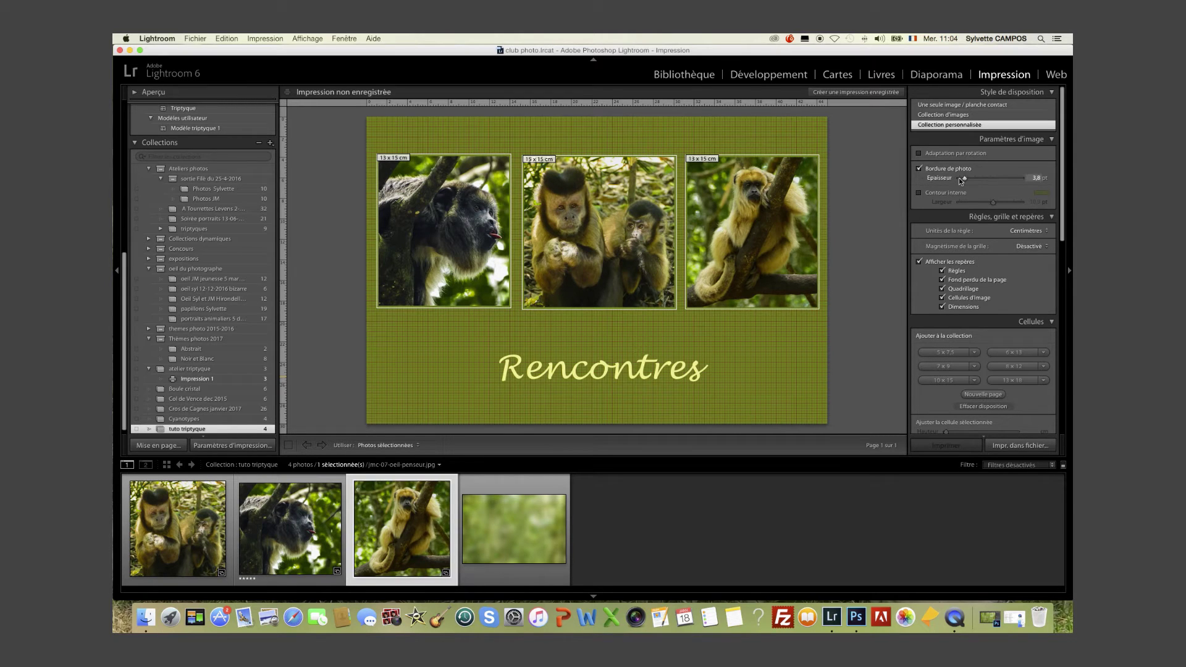
drag(965, 179, 985, 180)
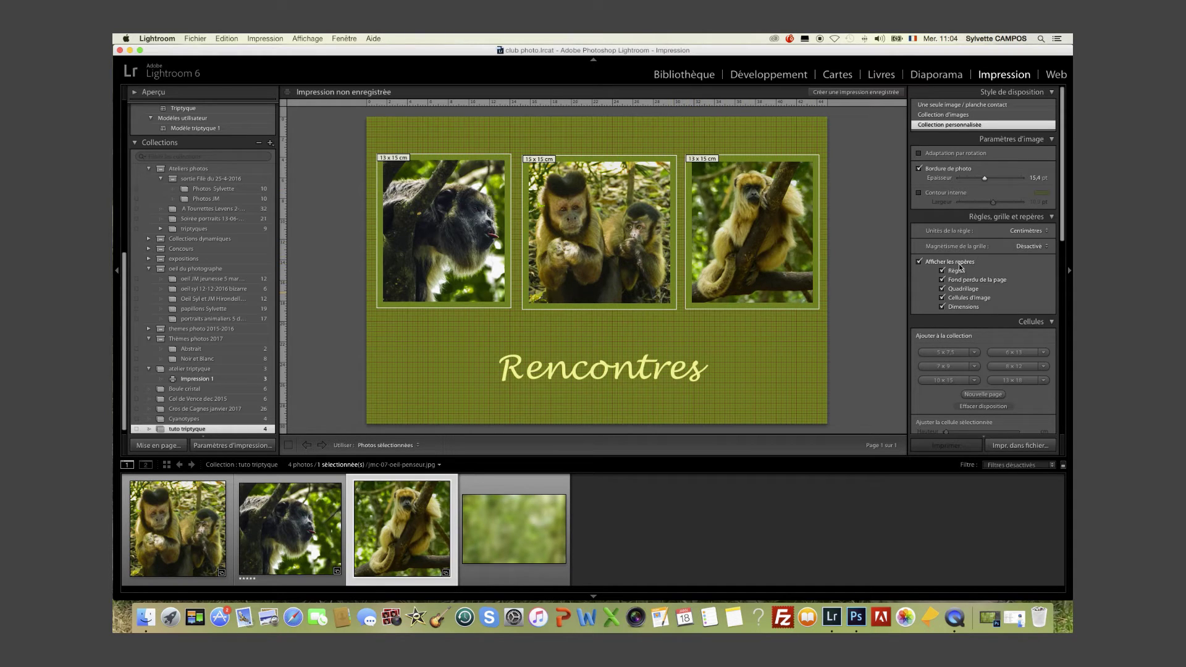
click(919, 262)
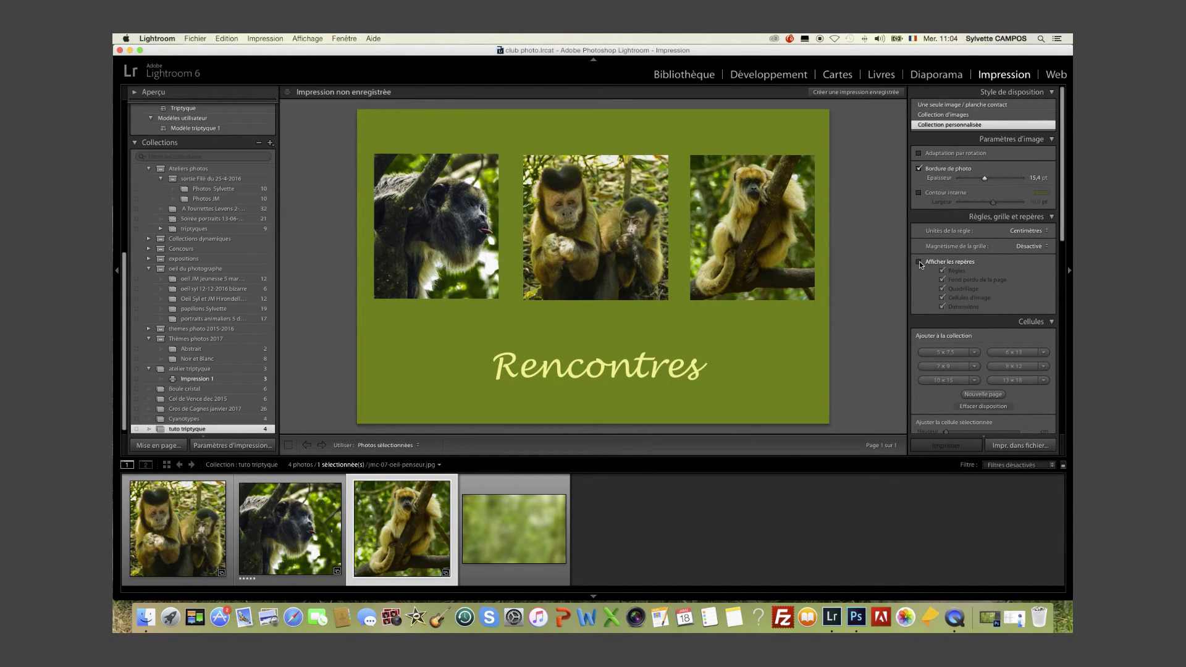
click(920, 262)
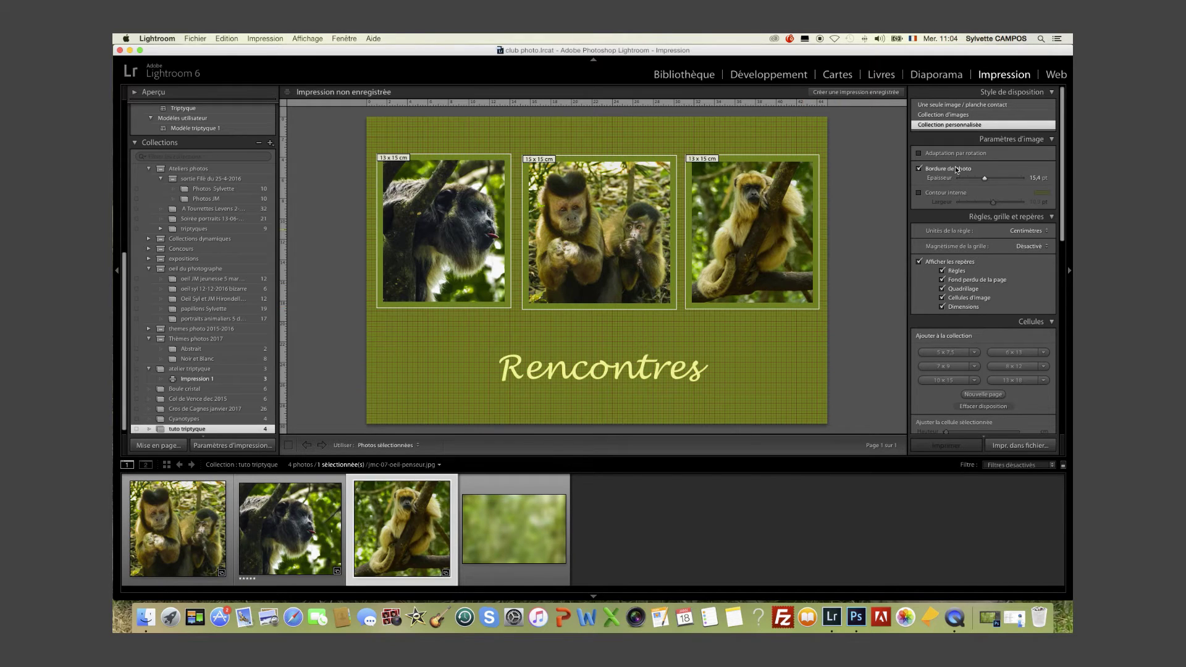
click(919, 169)
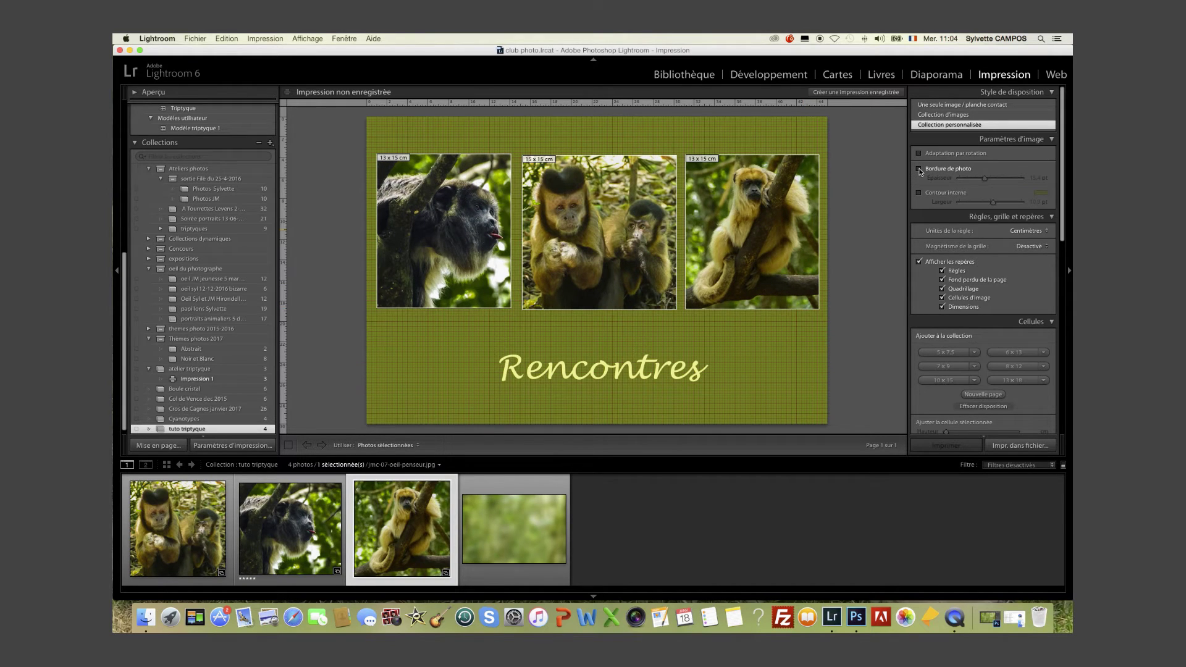
Step: Turn on the photos' inner stroke, preview it without guides, and set its width to about 9.7 pt
click(919, 193)
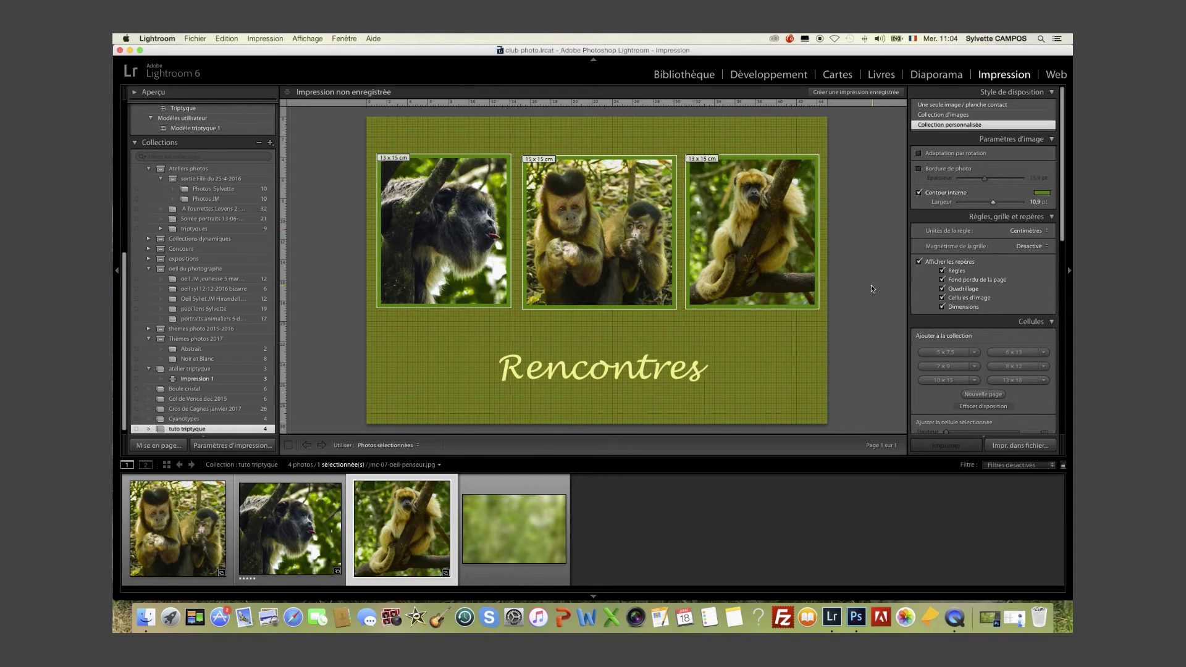
click(918, 262)
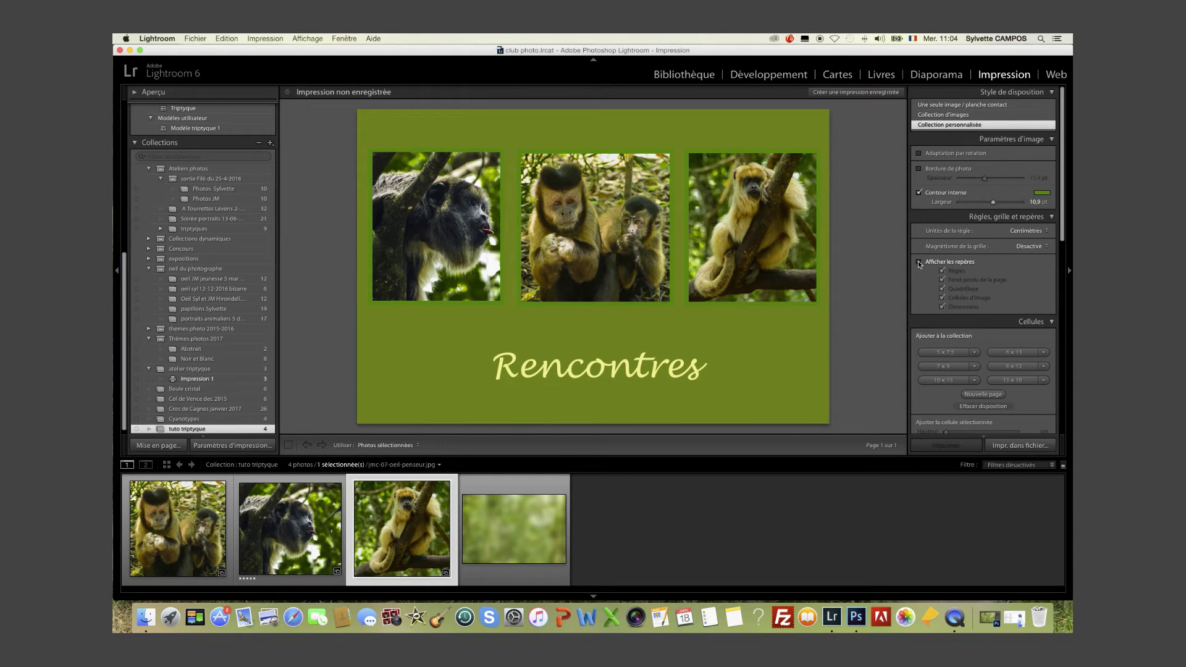
click(919, 261)
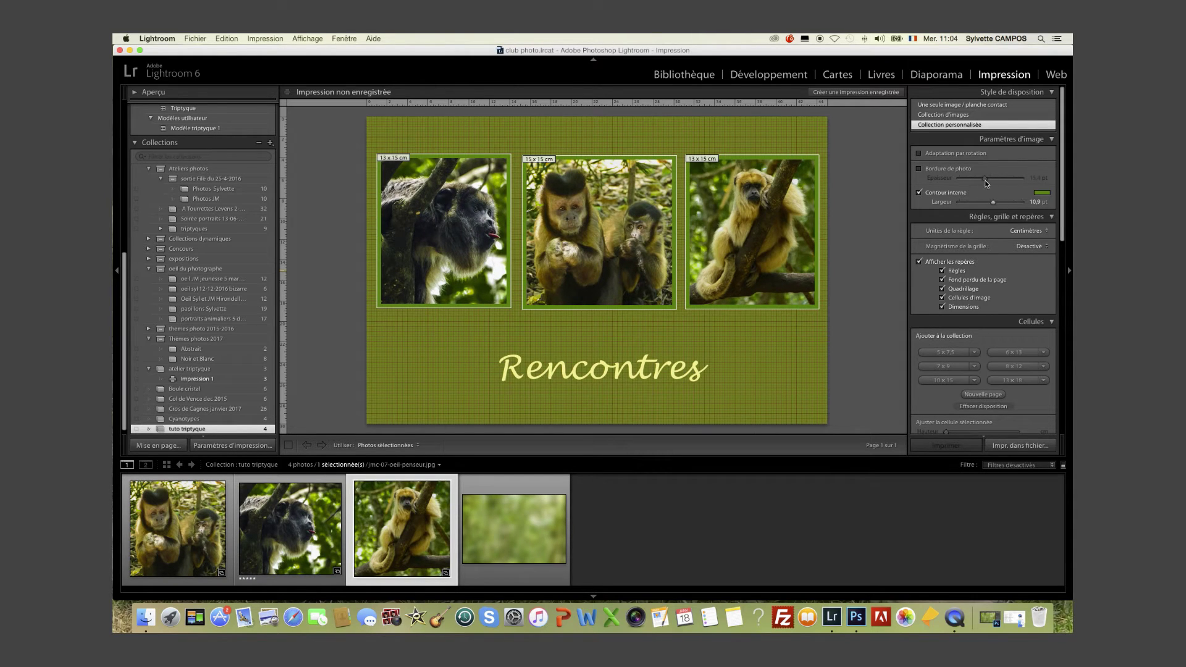
drag(993, 204, 989, 204)
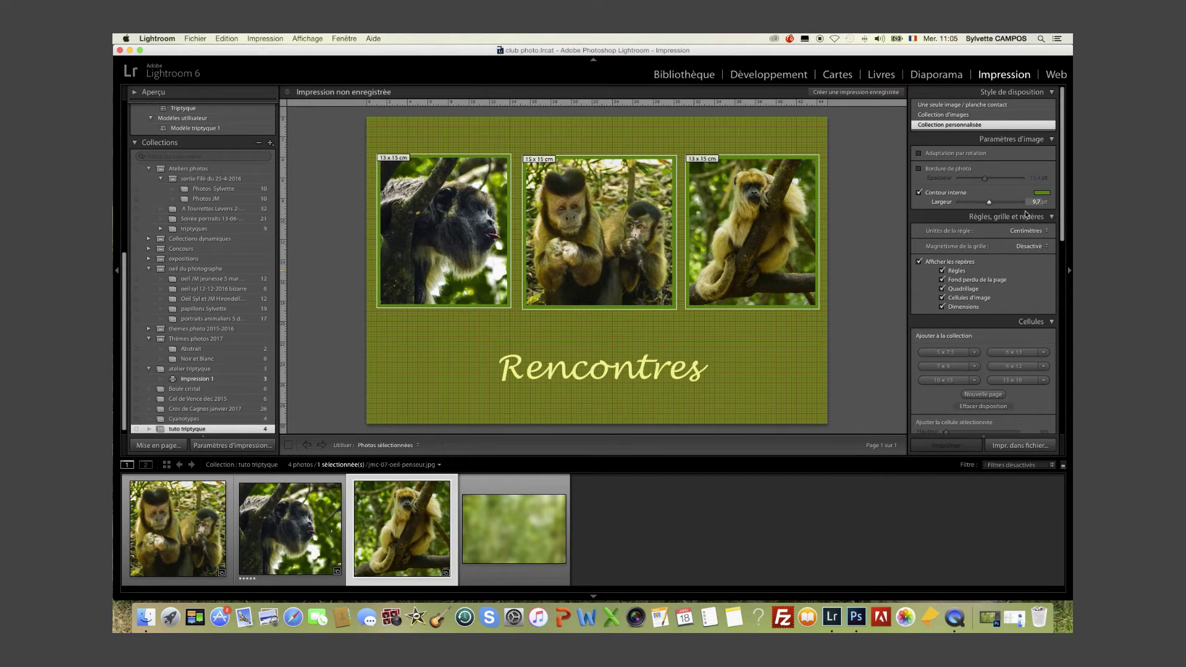
Step: Set the photos' inner stroke to pale yellow with hue 56, saturation 78 % and lightness 67 %, and make the stroke thinner
click(1042, 193)
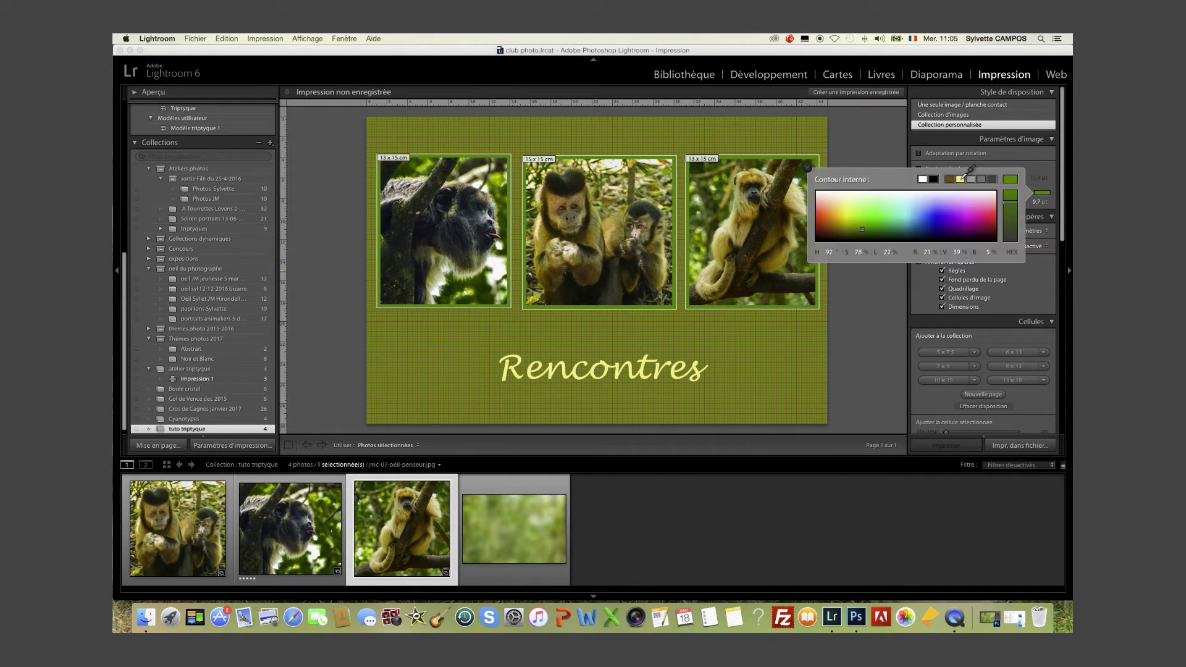
click(961, 179)
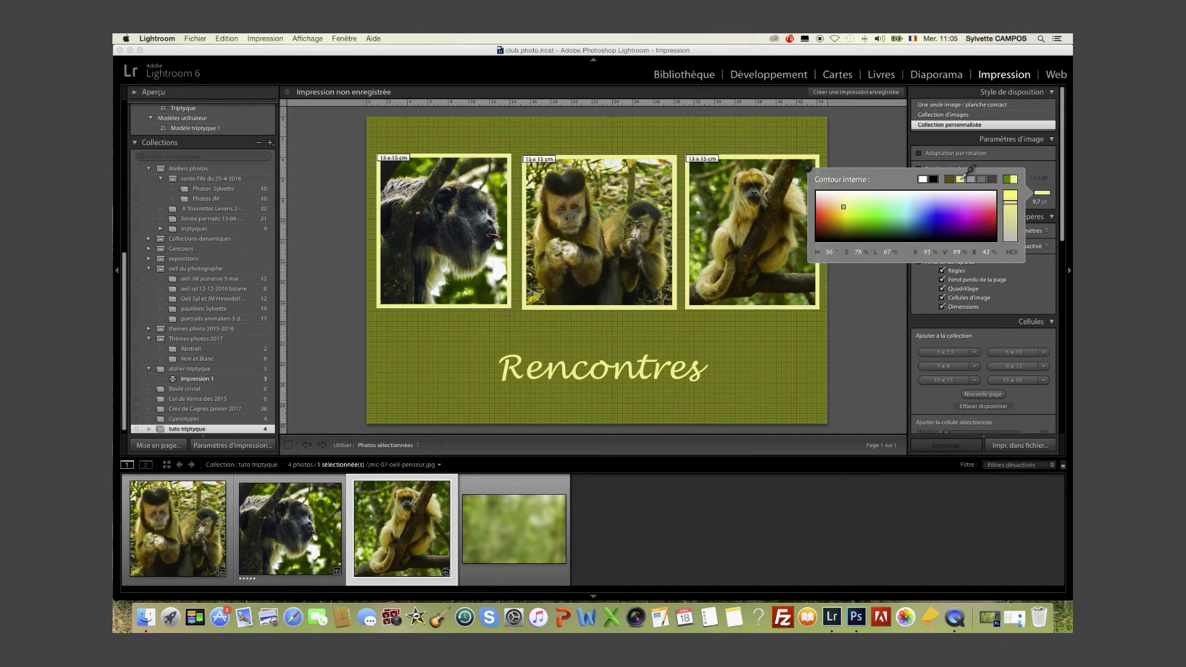
click(808, 169)
drag(990, 204, 967, 208)
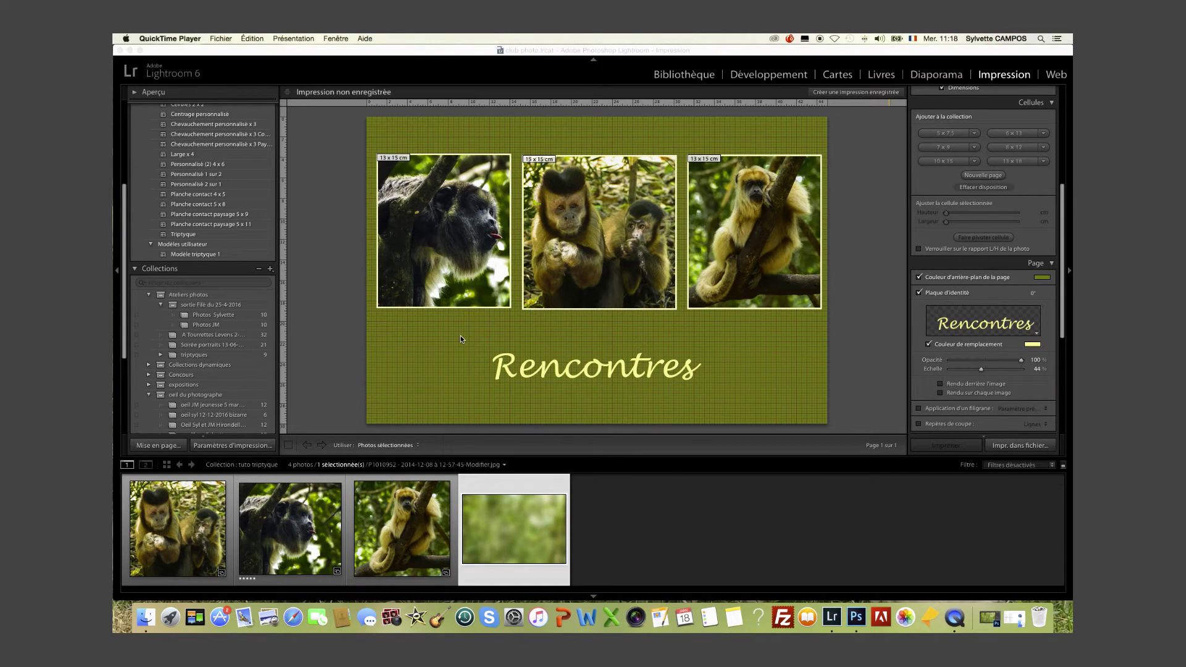
Step: Hide the identity plate and place the blurred green photo in a new 5 x 7.5 cm cell below the monkey photos
click(919, 295)
click(920, 295)
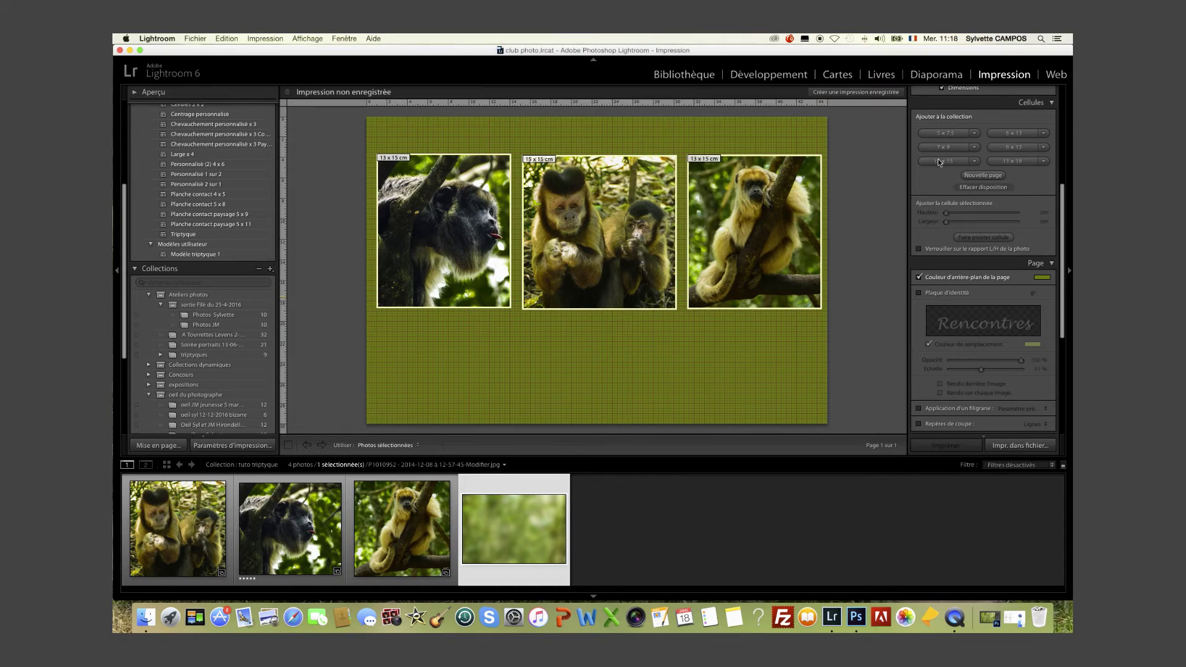
click(940, 134)
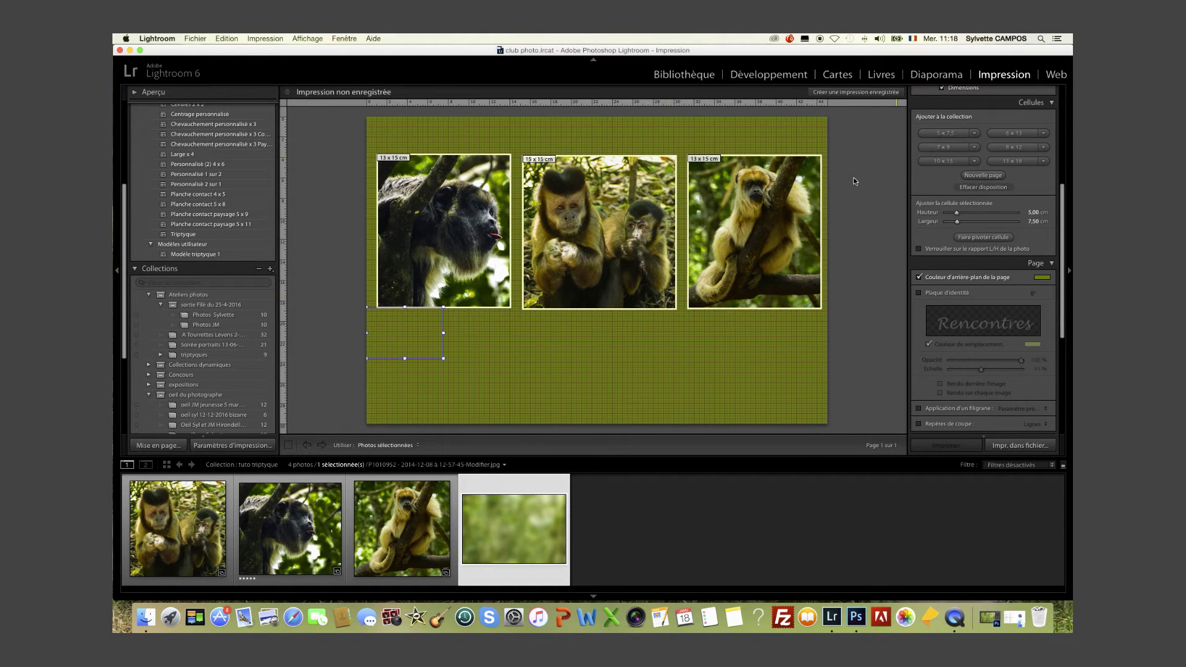
drag(416, 332, 459, 373)
drag(505, 525, 449, 369)
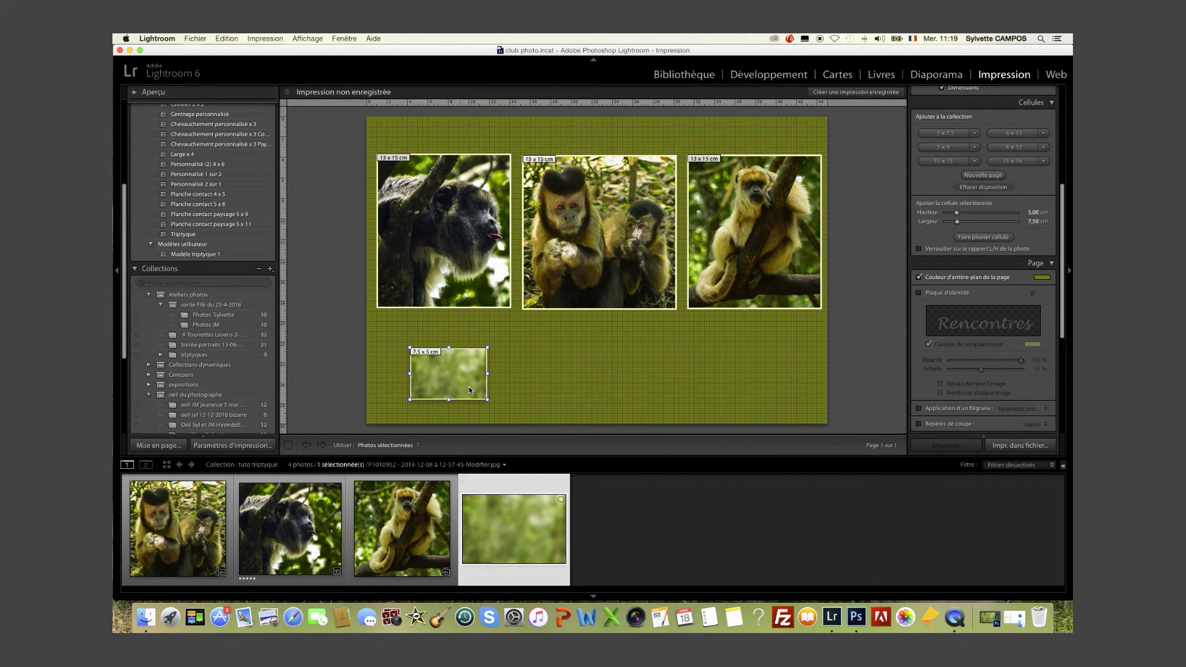
click(512, 386)
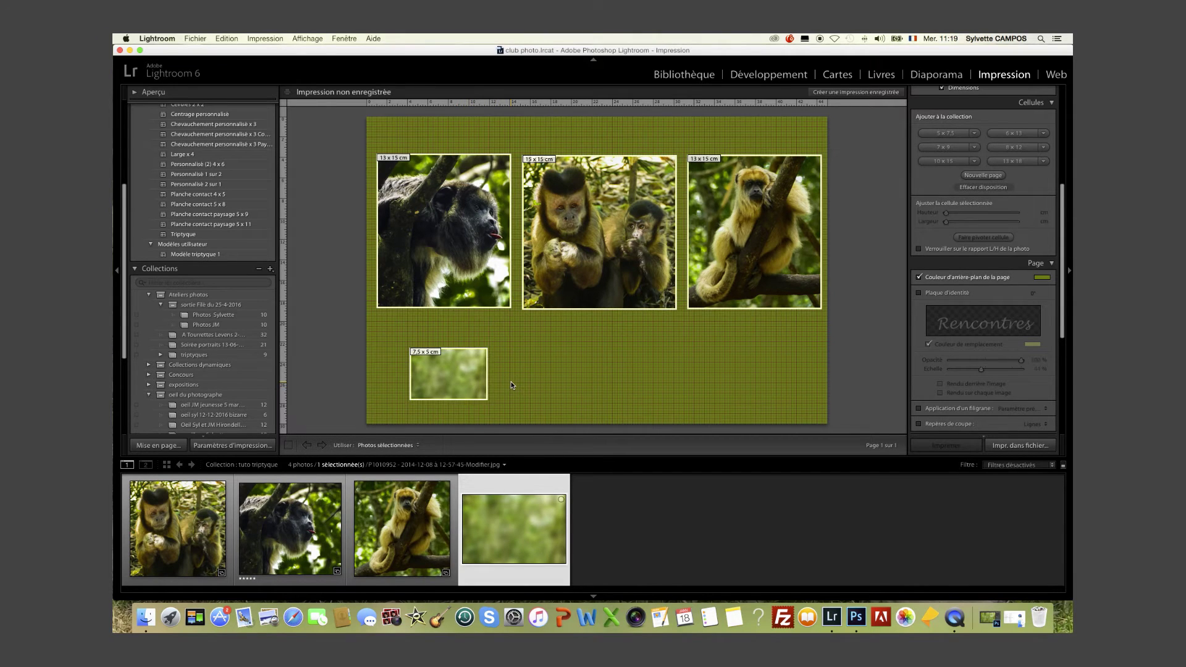
Step: Set the height of the blurred photo's cell to 30 cm
click(425, 374)
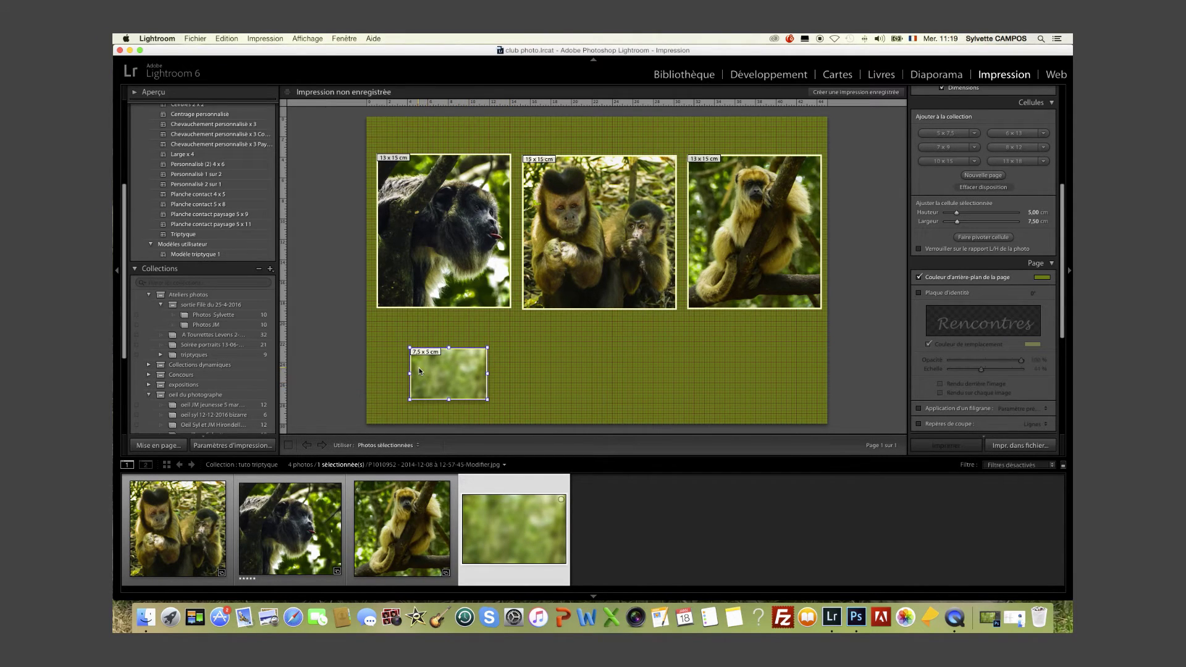
click(1034, 219)
click(1036, 212)
click(1035, 213)
text(30)
key(Return)
click(1030, 221)
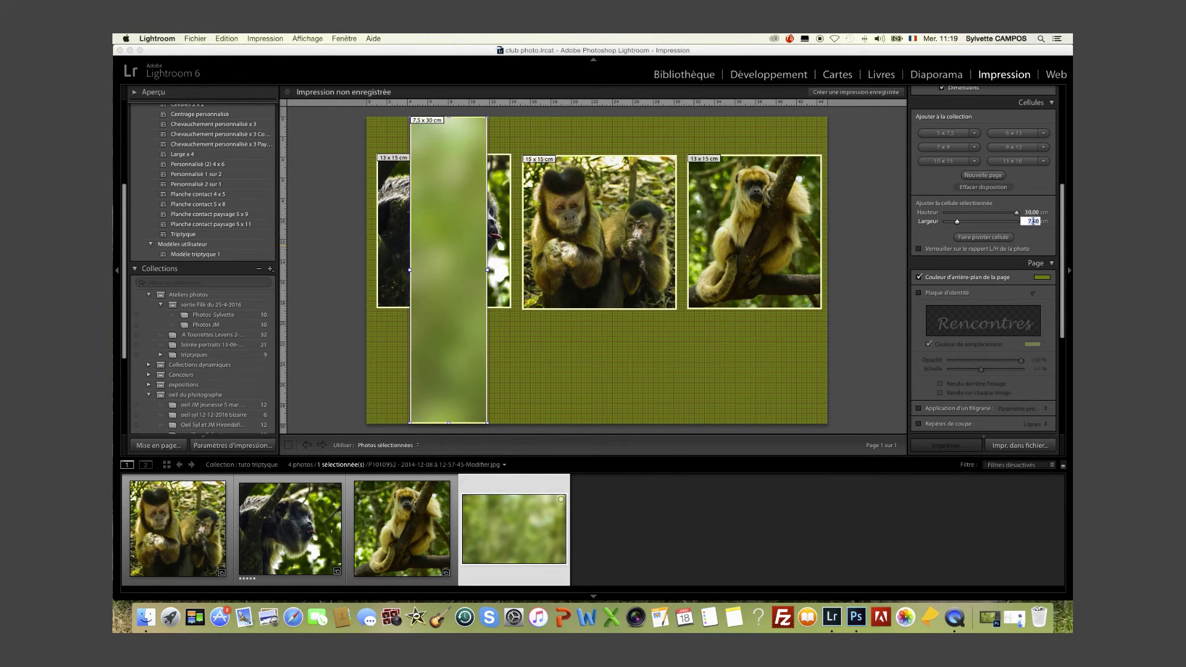
key(Return)
Step: Send the blurred photo's cell to the back, behind the three monkey photos
right_click(454, 261)
right_click(453, 256)
right_click(454, 257)
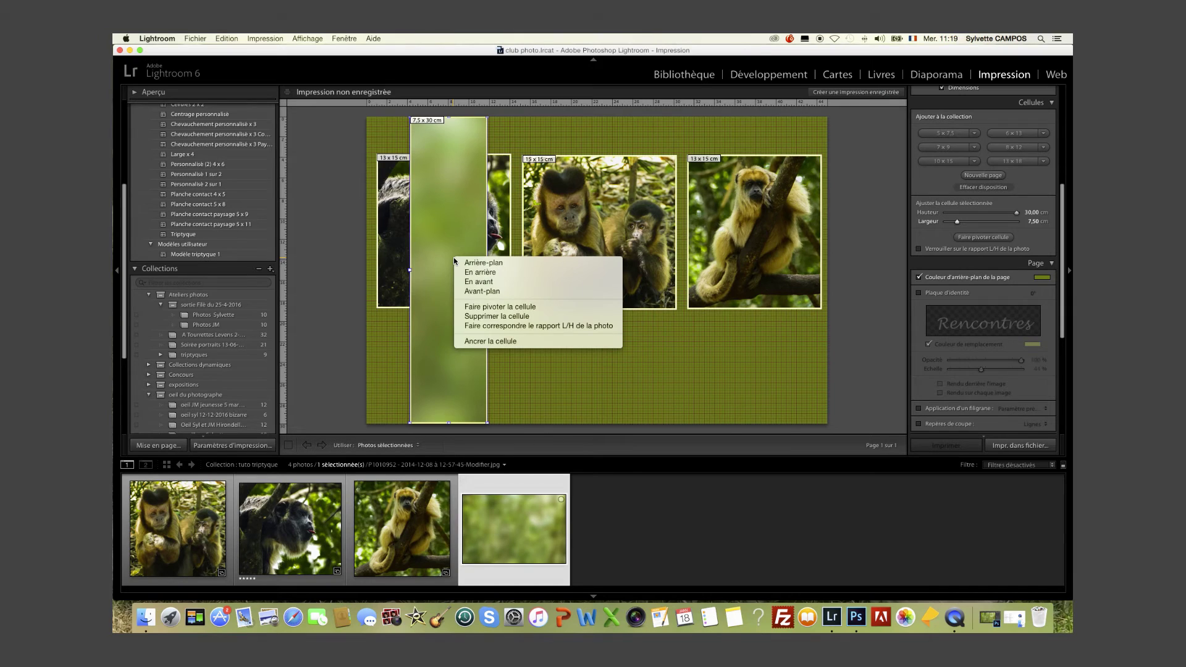
click(480, 264)
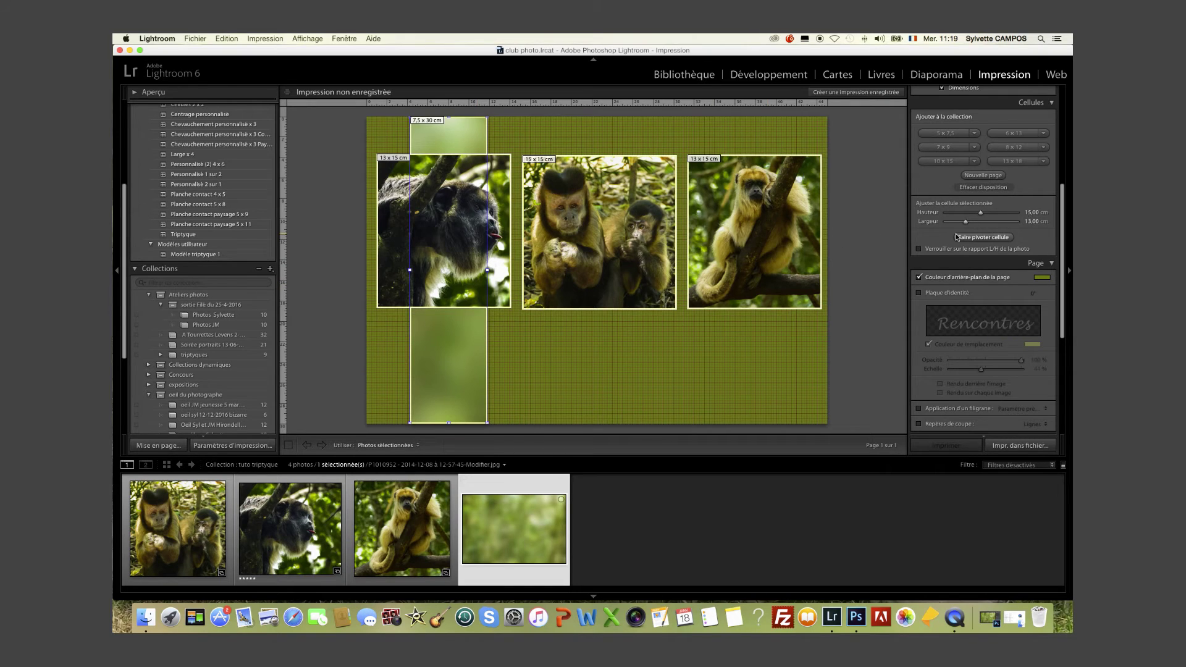
Step: Set the width of the blurred background cell to 45 cm and deselect it
click(457, 358)
click(1034, 221)
text(45)
key(Return)
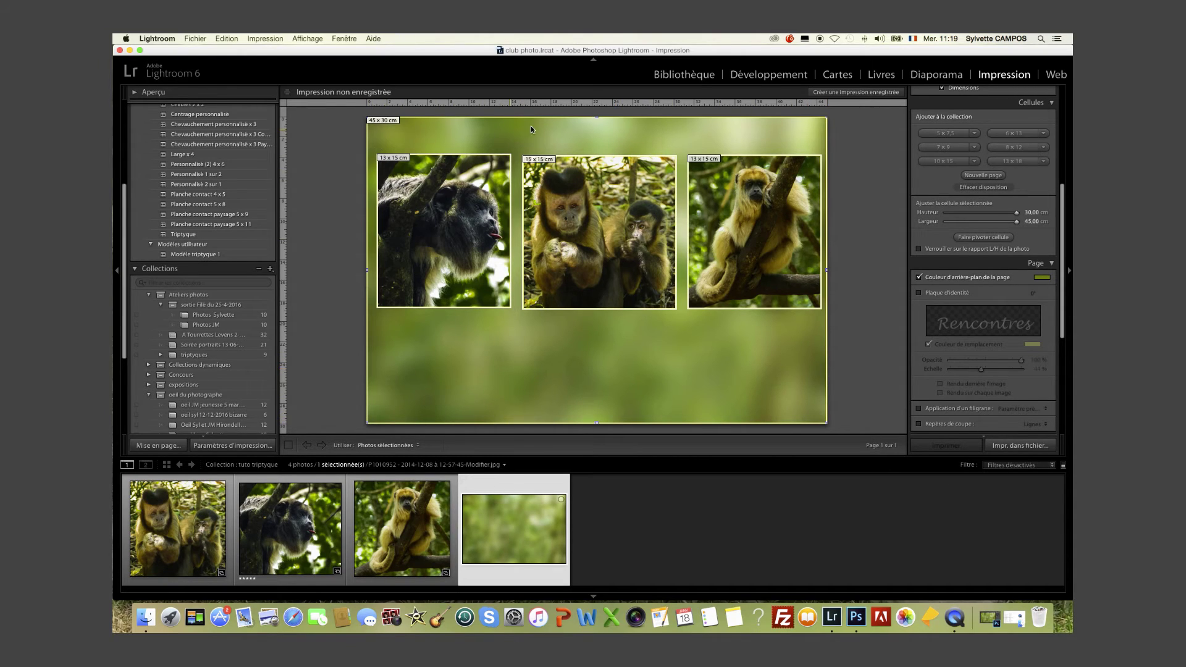
click(876, 350)
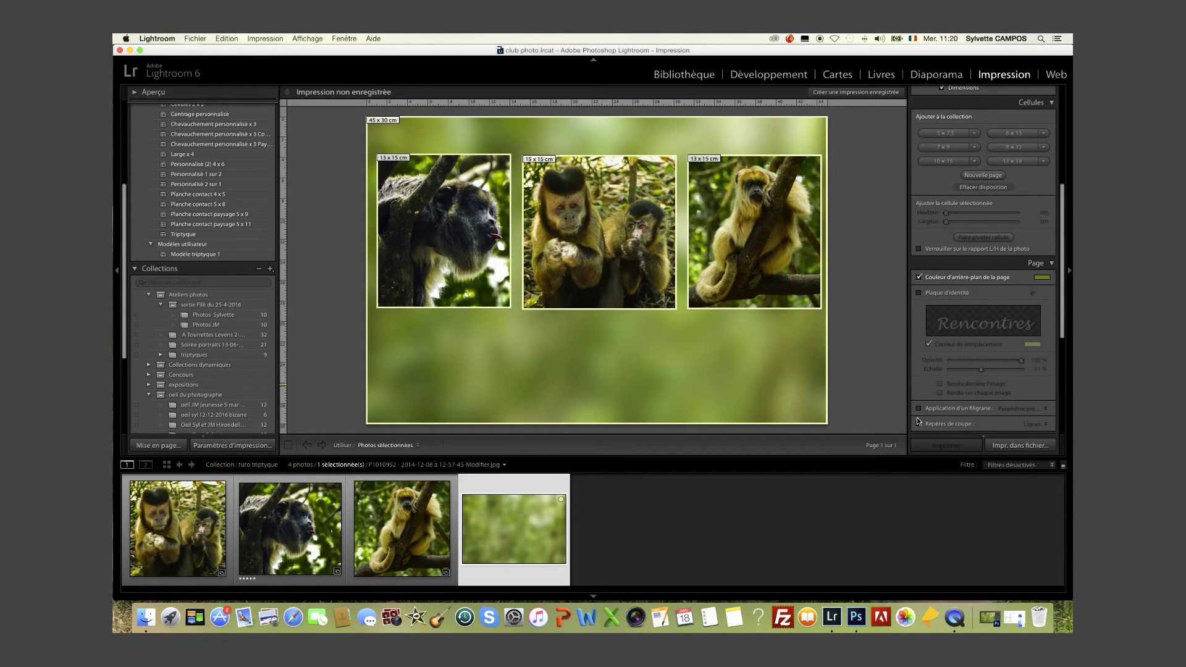
Step: Turn on a 15.4 pt photo border for all the cells
scroll(966, 349, up, 10)
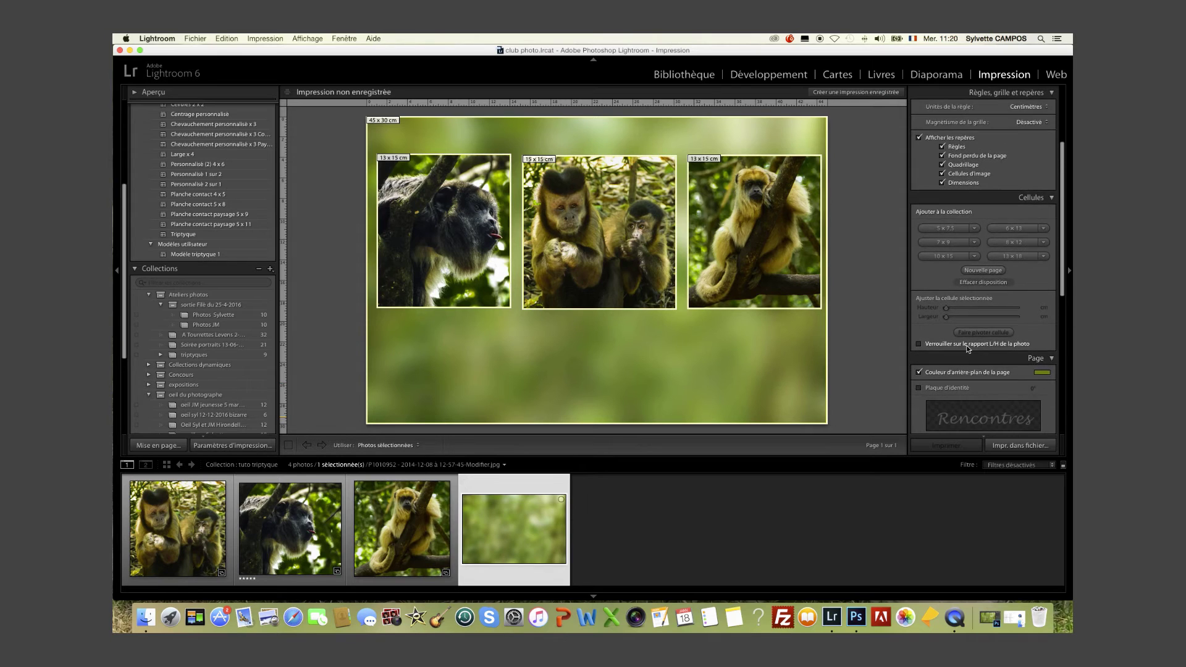
scroll(968, 349, up, 2)
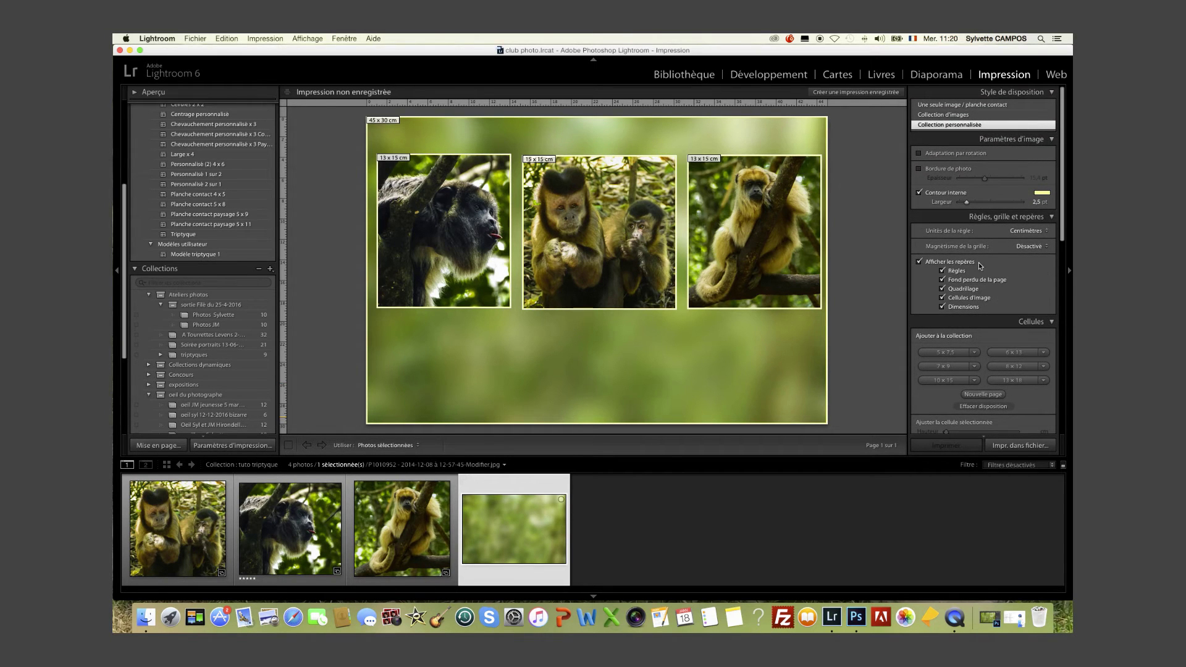
click(918, 169)
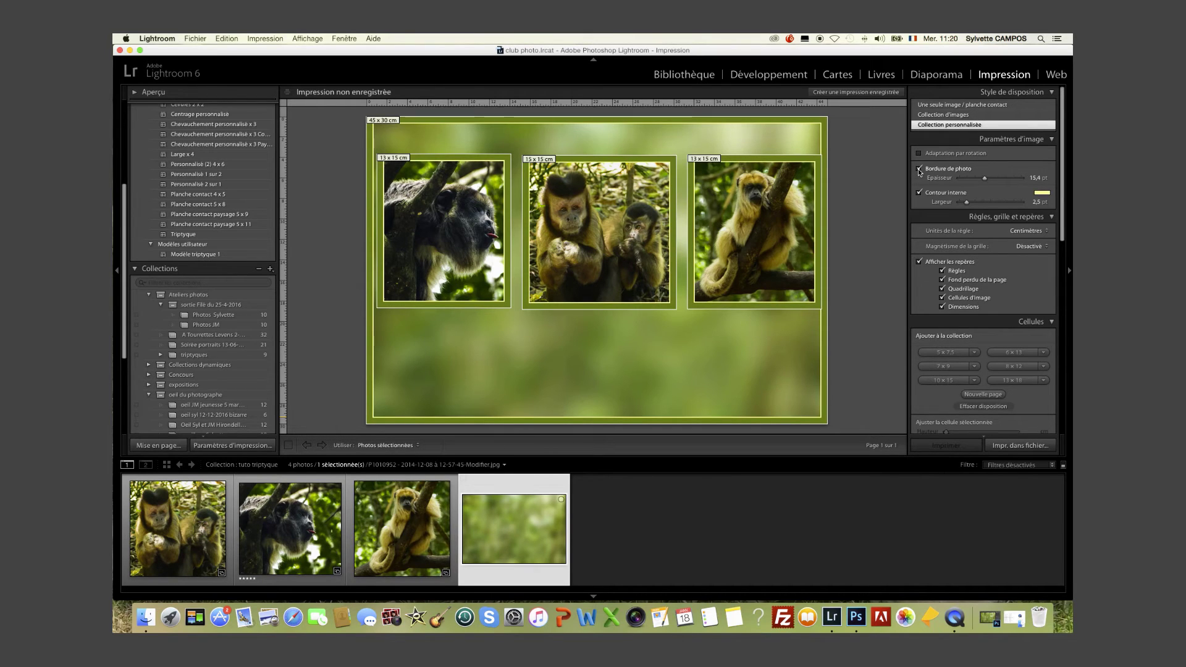
scroll(999, 255, down, 3)
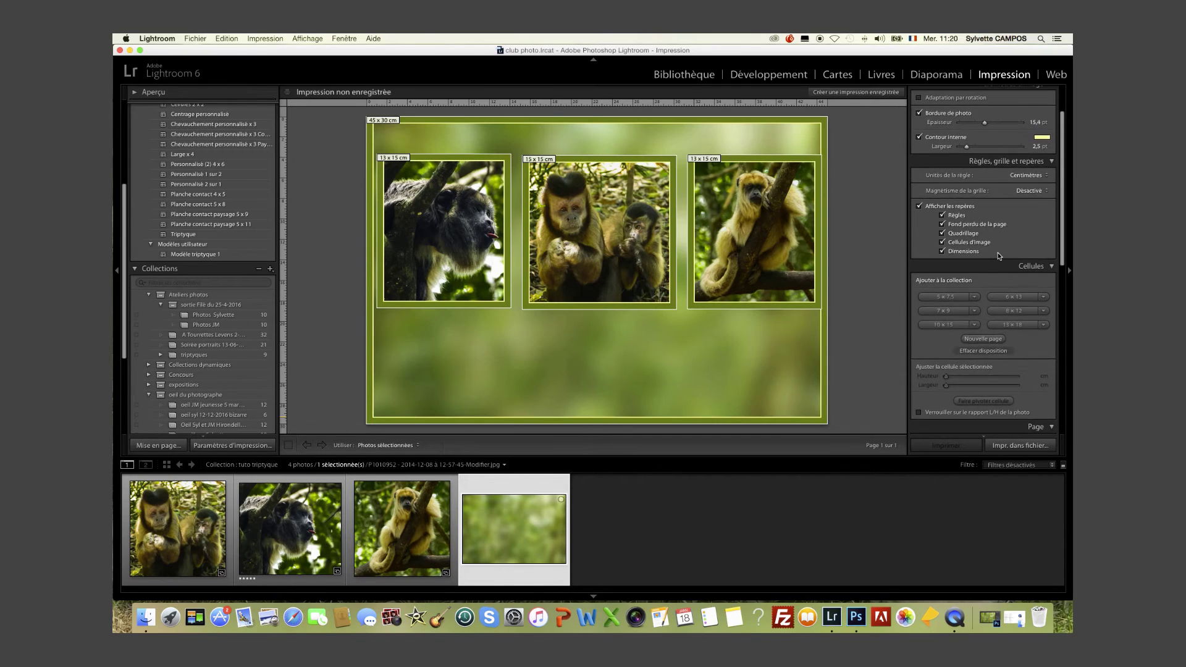
scroll(998, 255, up, 3)
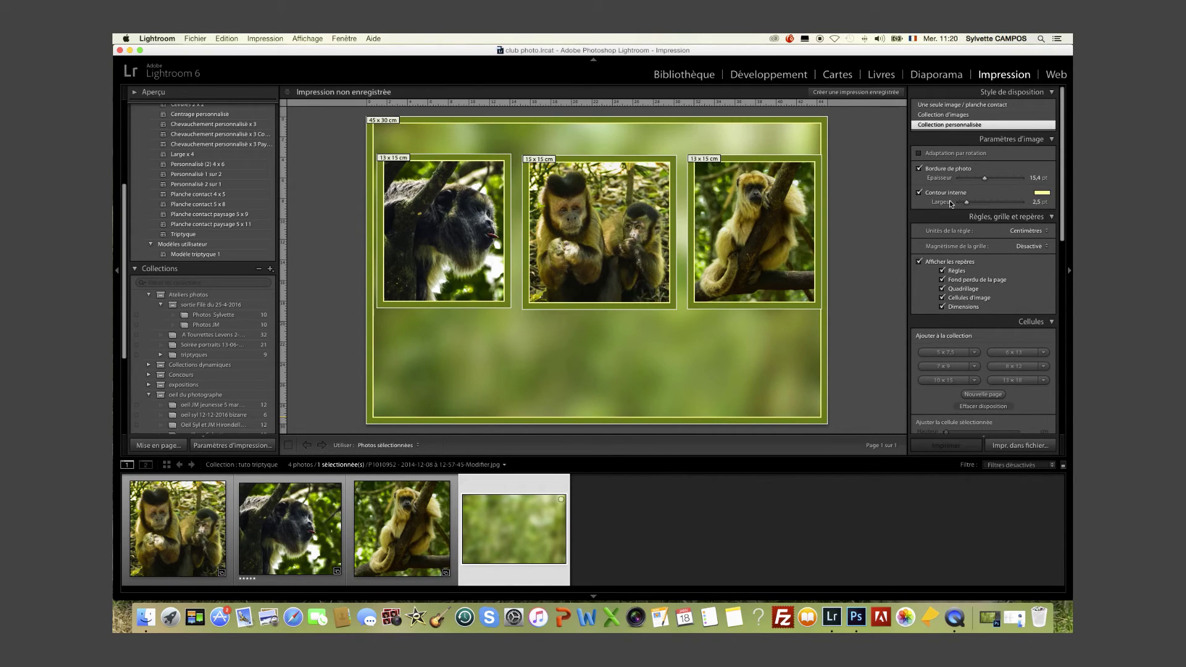
Step: Show the "Rencontres" identity plate on the page over the blurred background
scroll(963, 224, down, 3)
scroll(974, 247, down, 8)
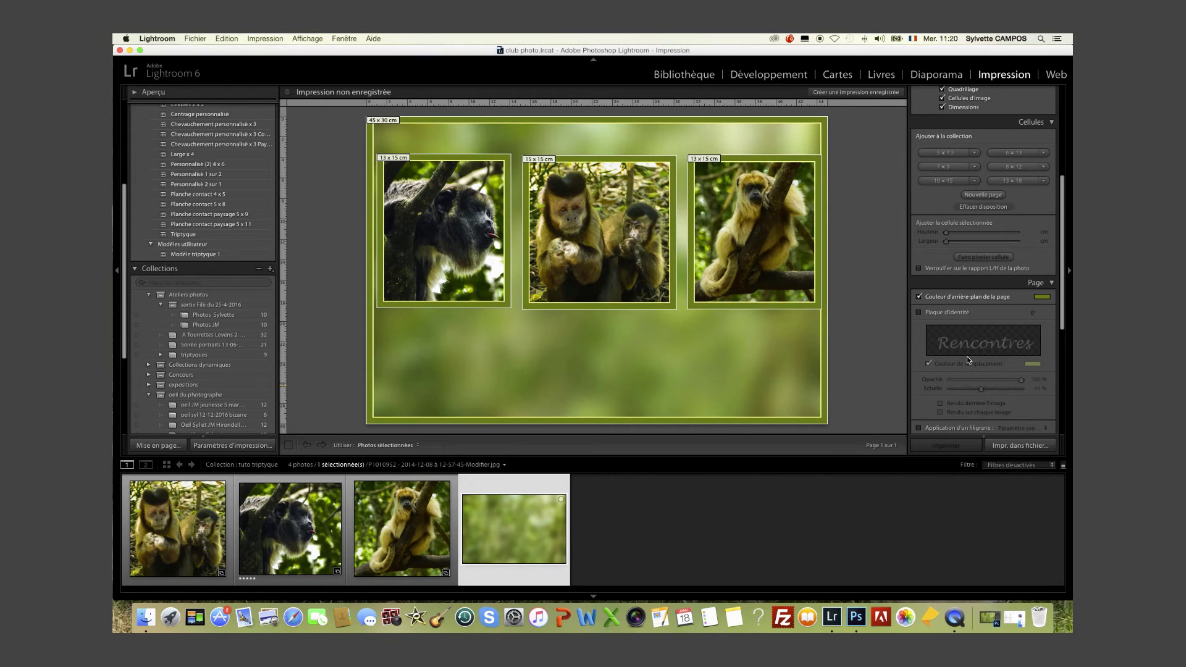
scroll(966, 355, down, 1)
click(919, 308)
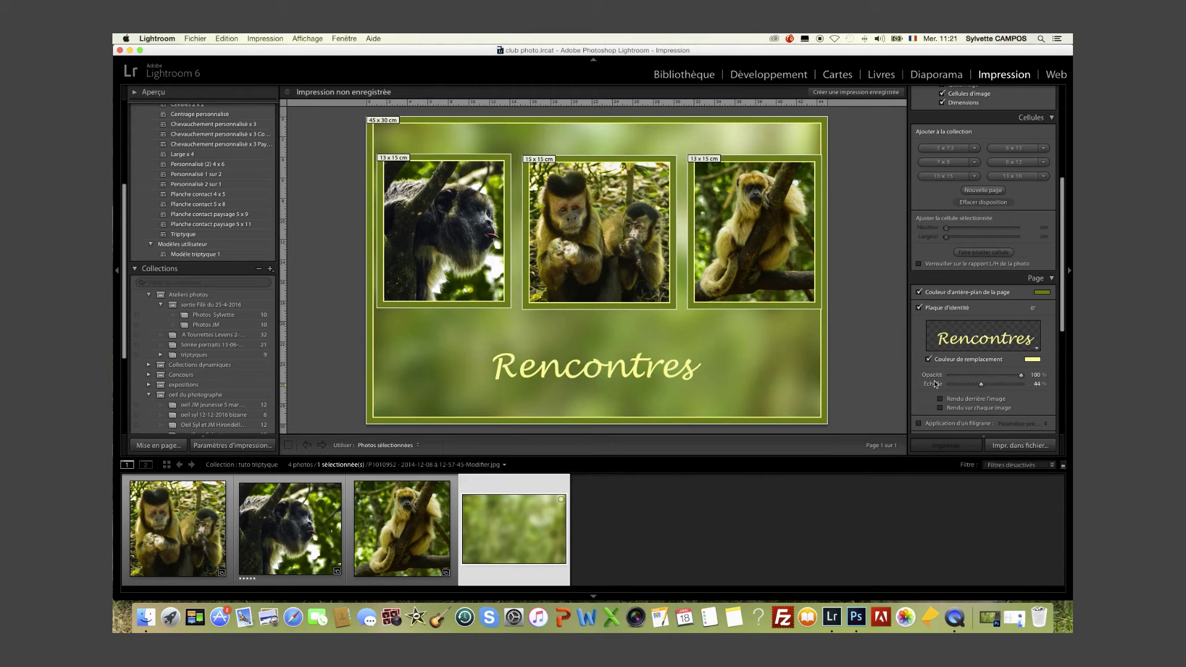
Step: Reduce the photo border thickness to about 6.2 pt and the inner stroke width to about 2.3 pt
scroll(962, 312, up, 1)
scroll(962, 313, up, 10)
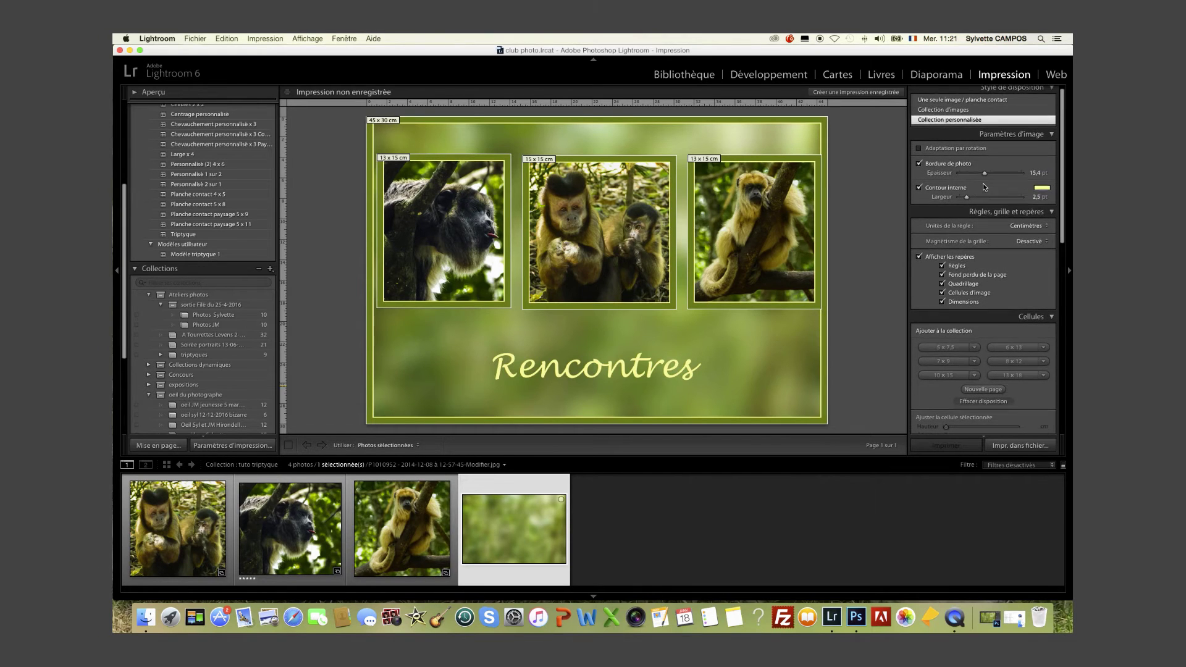
drag(983, 173, 968, 201)
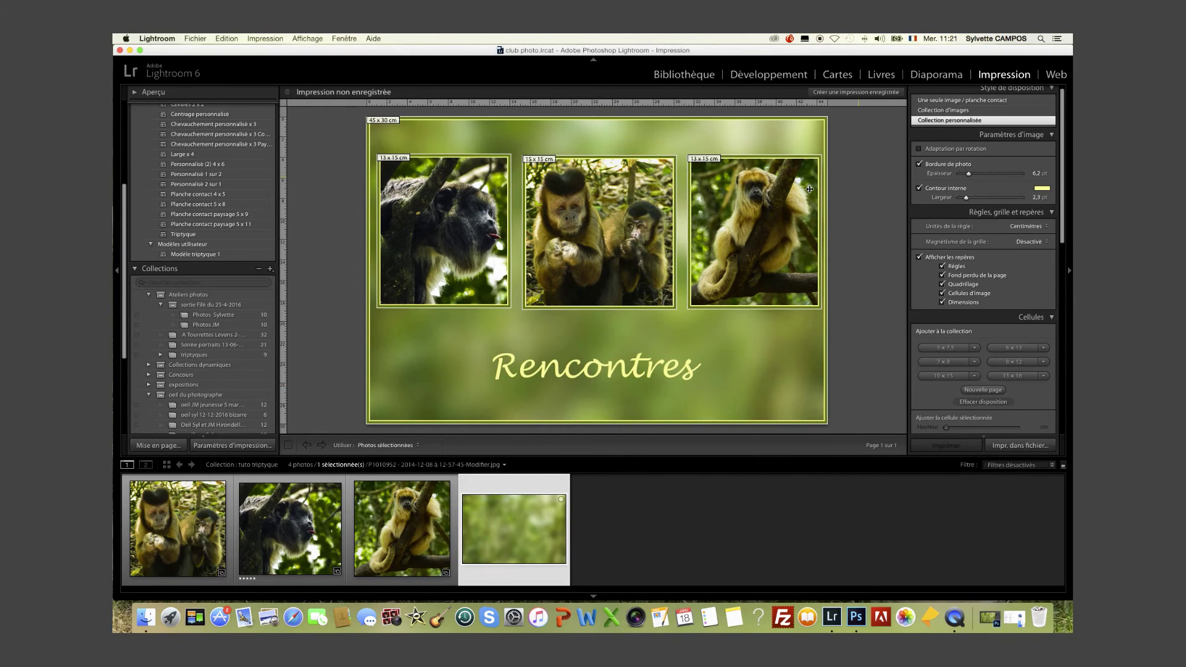
Step: Nudge the right and left photos slightly toward the centre of the page and turn off the photo border
click(738, 216)
drag(738, 216, 733, 218)
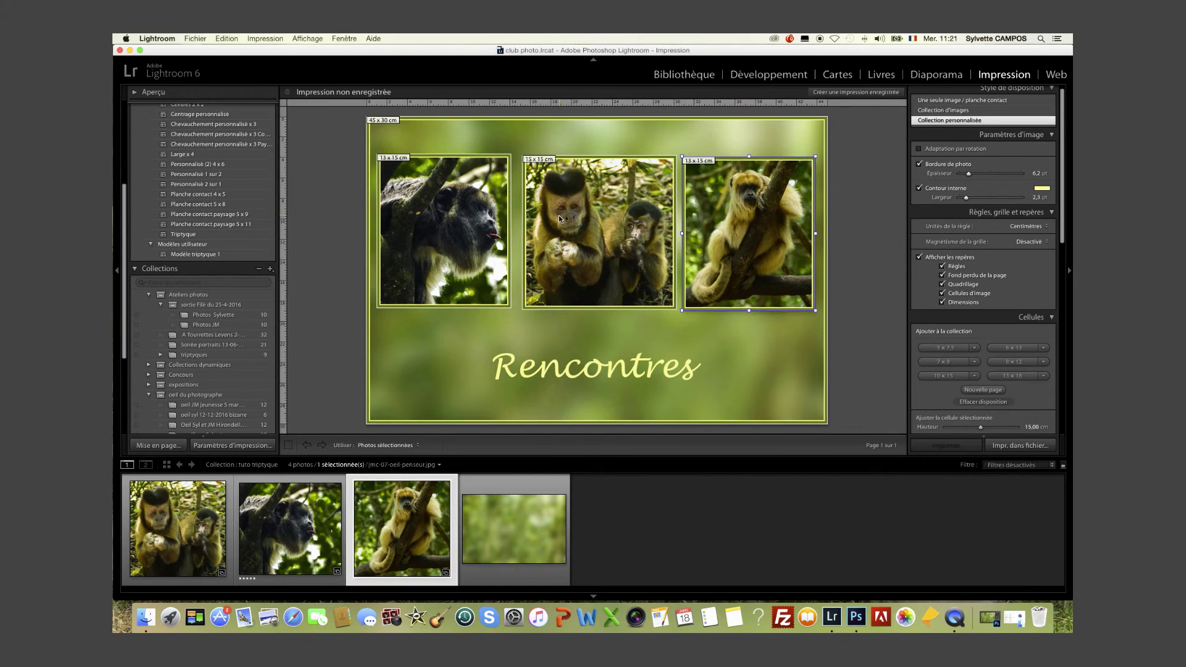
click(469, 202)
drag(470, 202, 471, 205)
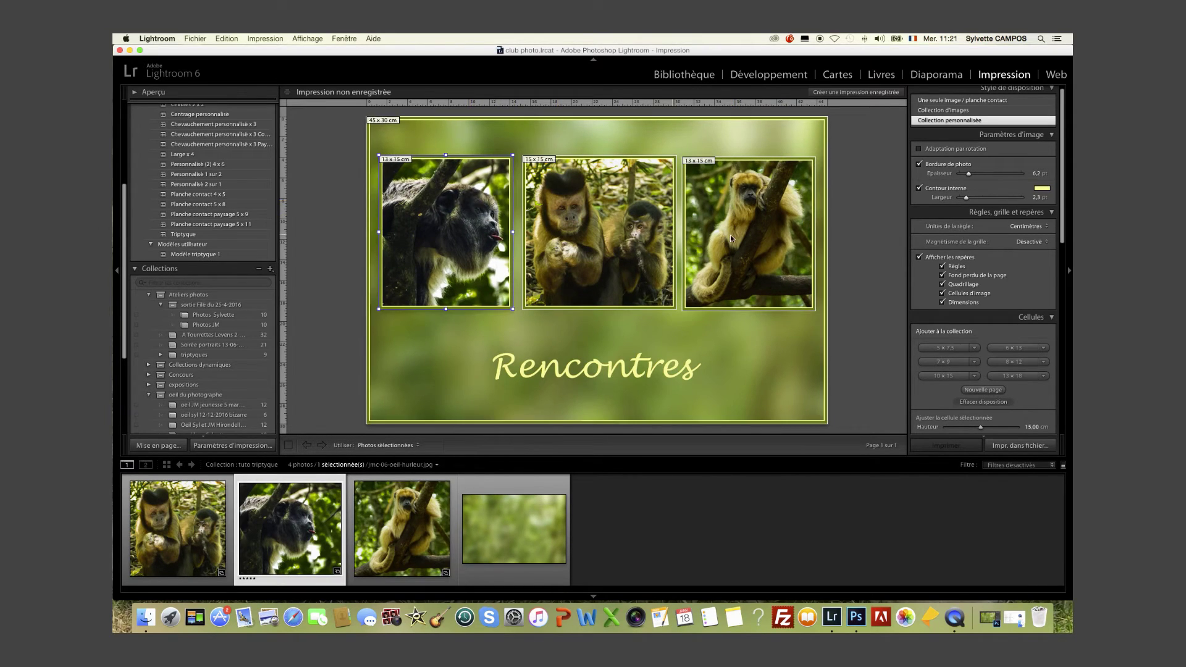
click(919, 163)
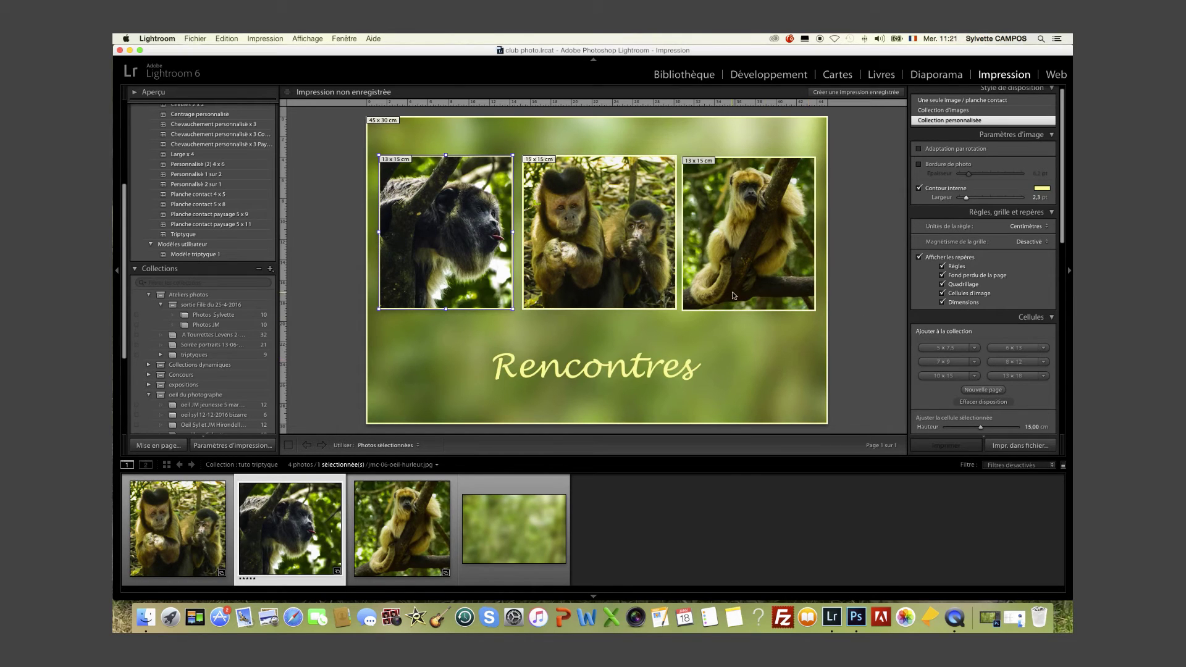
Step: Move the left photo slightly down so it sits lower than the other two
click(487, 300)
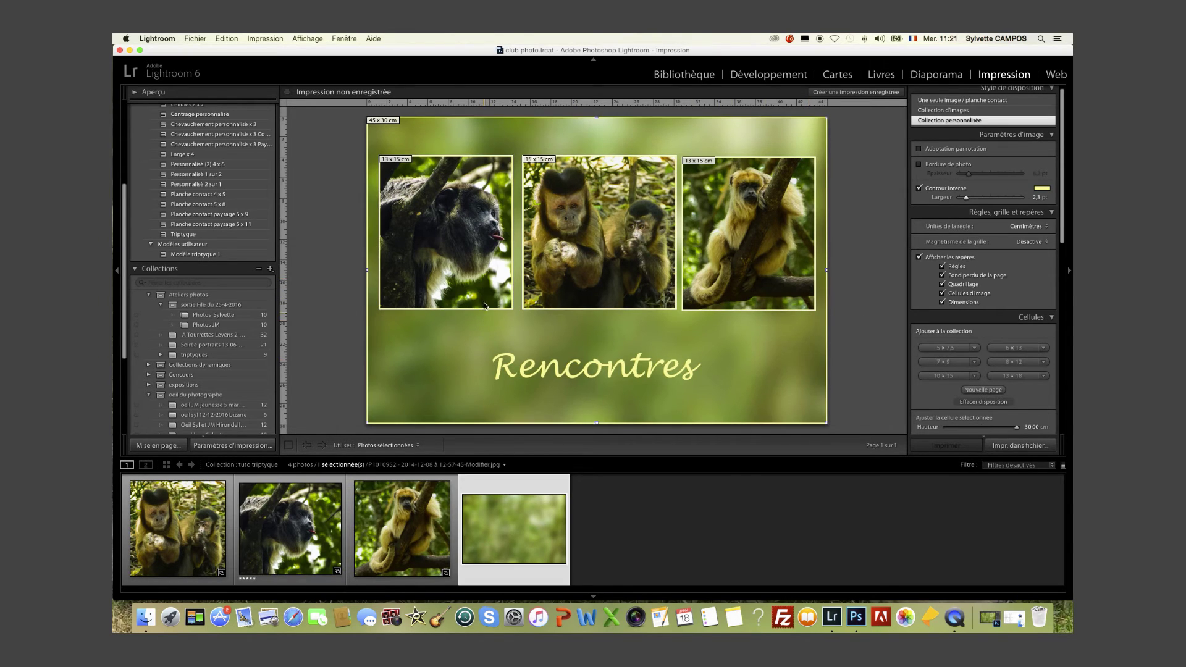
click(483, 279)
mouse_move(483, 279)
mouse_down()
mouse_move(529, 318)
mouse_move(469, 301)
mouse_move(485, 293)
mouse_up()
Step: Resize the middle photo's cell to 20 cm high and 20 cm wide
click(595, 254)
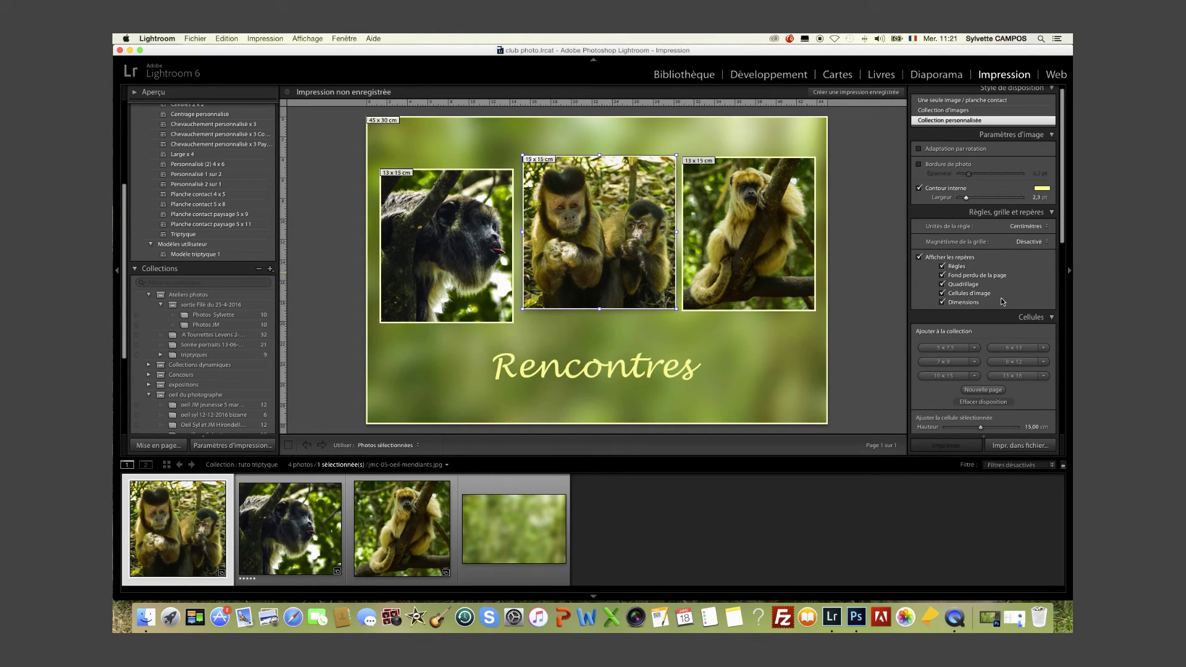
scroll(1000, 349, down, 5)
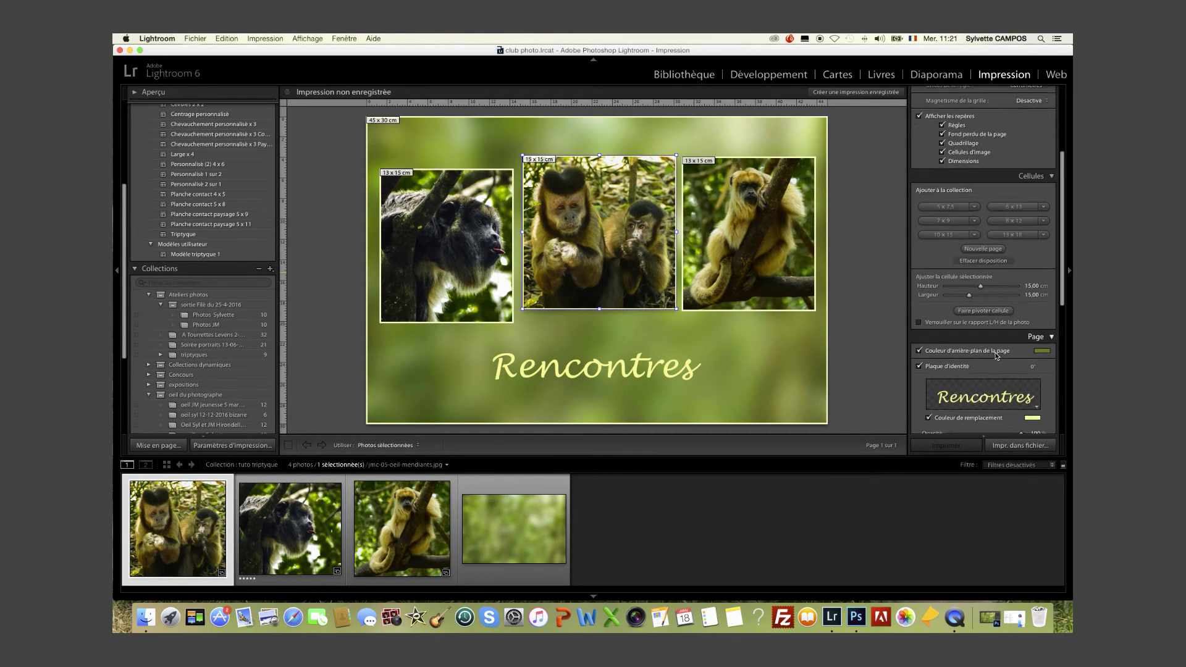
click(1032, 283)
text(20)
key(Return)
click(1033, 291)
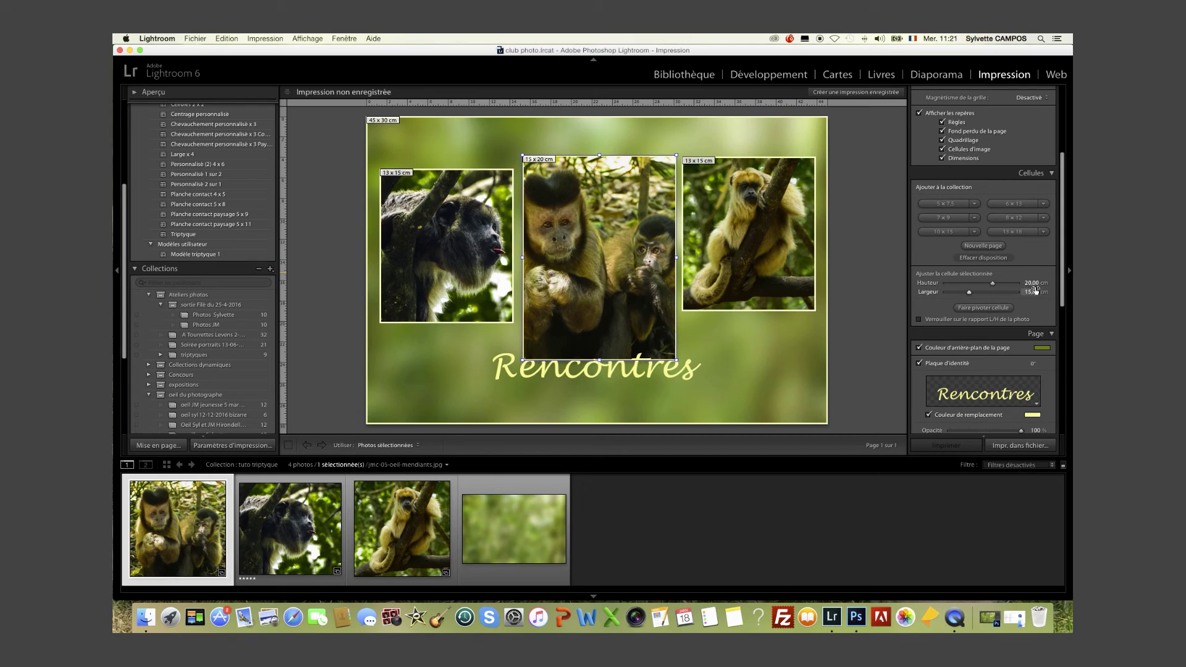
text(20)
key(Return)
click(781, 361)
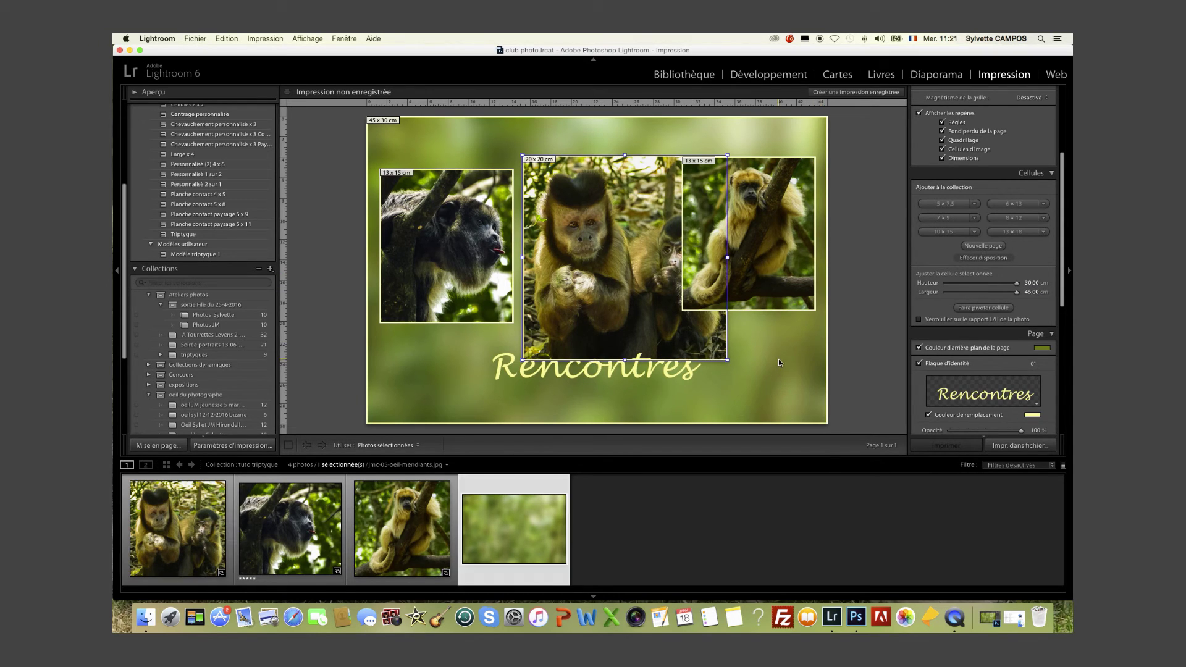
Step: Move the title down below the photos and shift the enlarged middle photo up and left to centre it on the page
drag(610, 369, 610, 388)
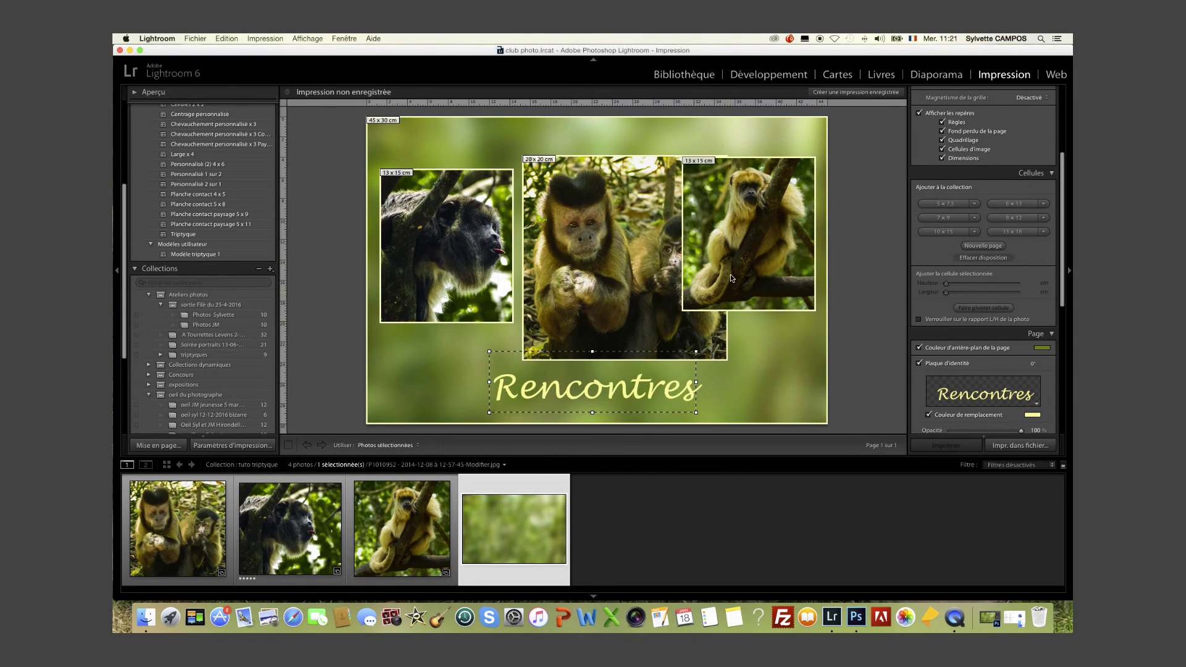
click(737, 255)
drag(629, 258, 607, 249)
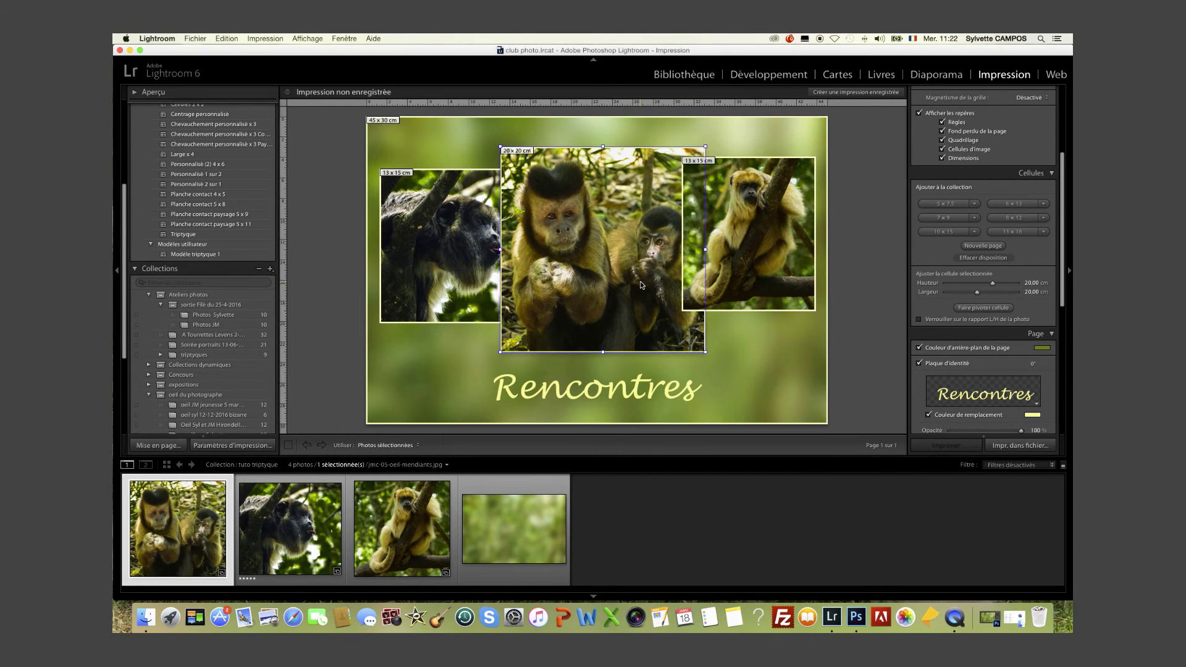
Step: Send the right photo one level back behind the middle photo, and bring it forward again
click(735, 263)
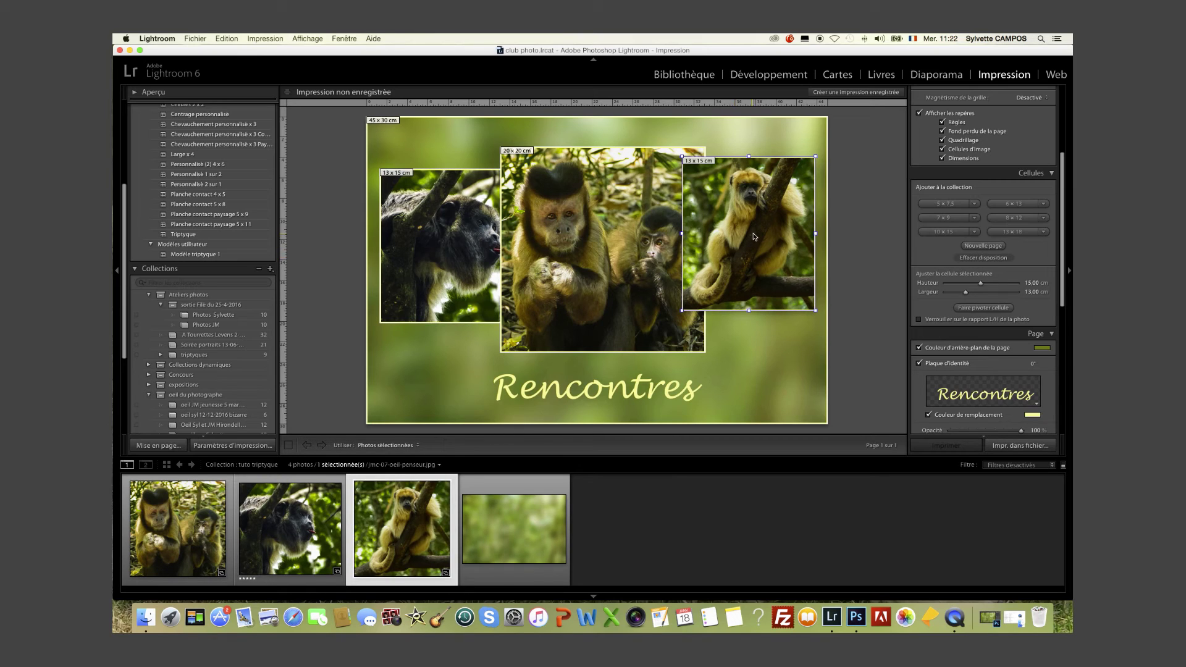
right_click(754, 236)
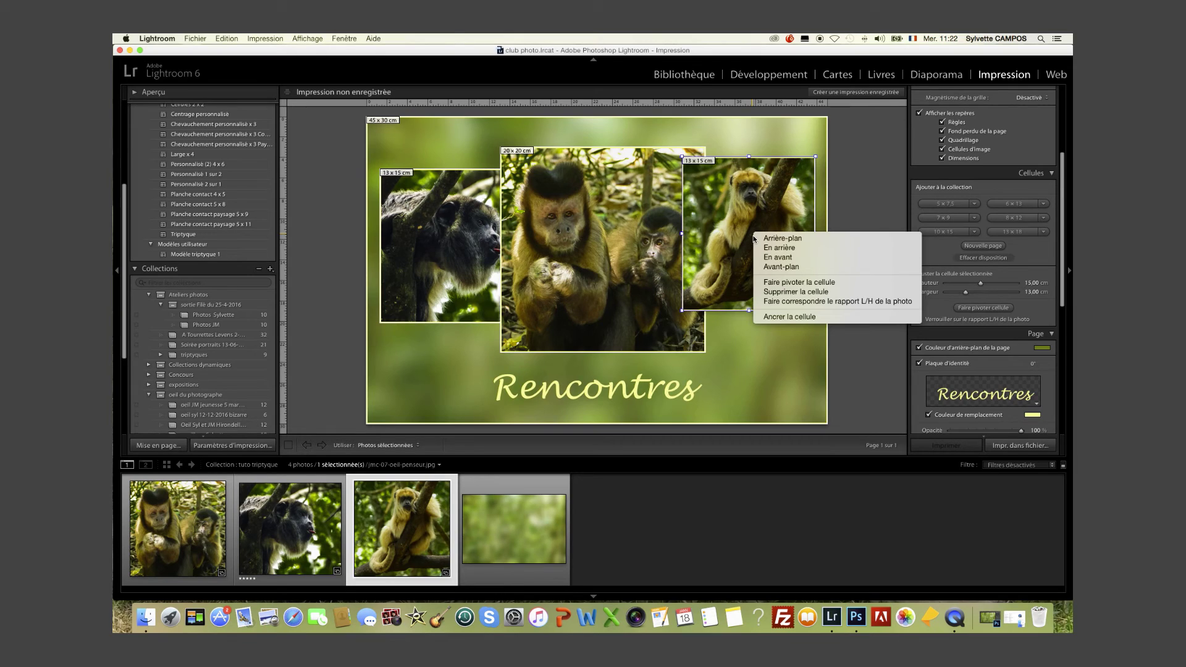
click(776, 249)
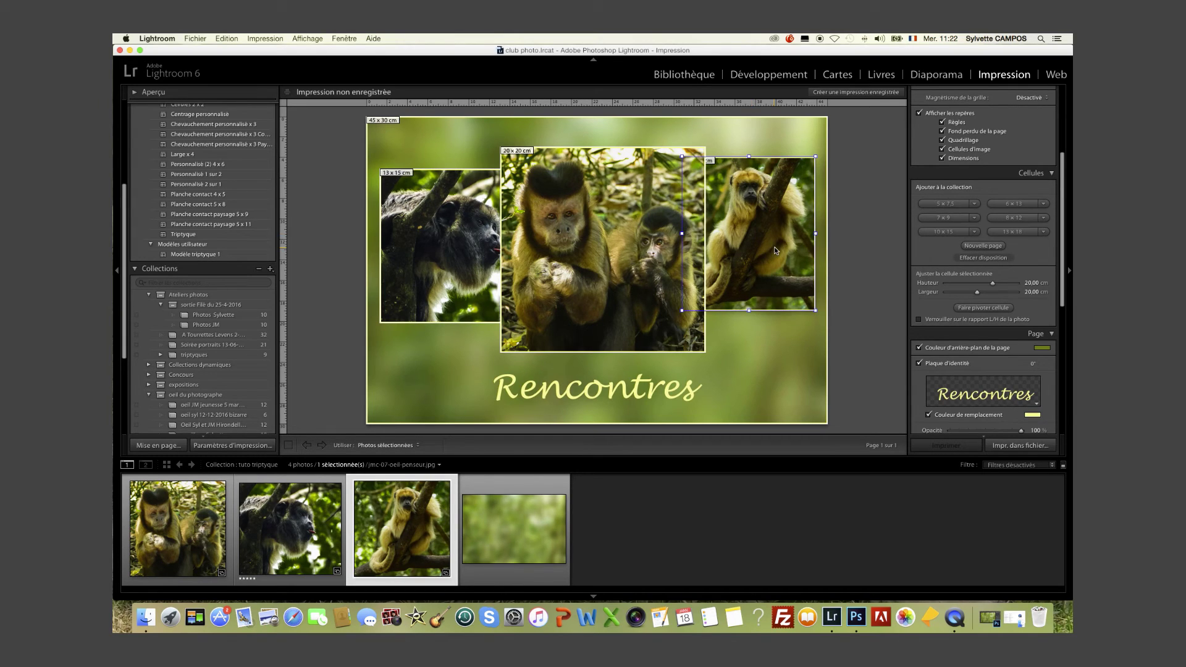
right_click(746, 236)
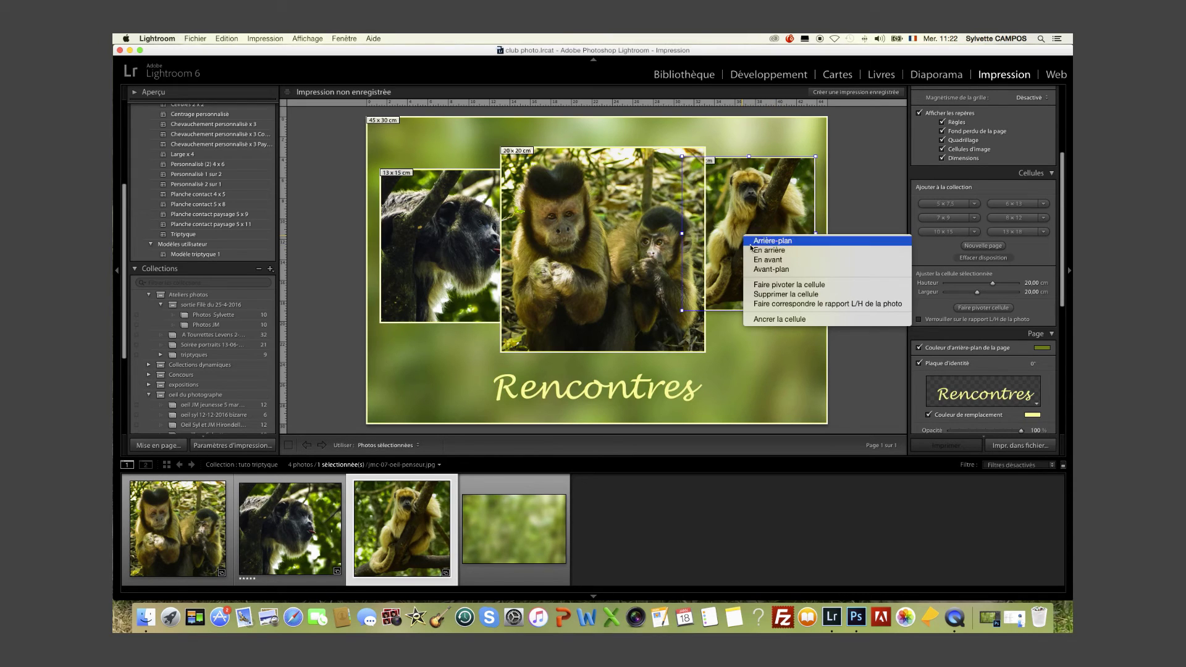
click(764, 260)
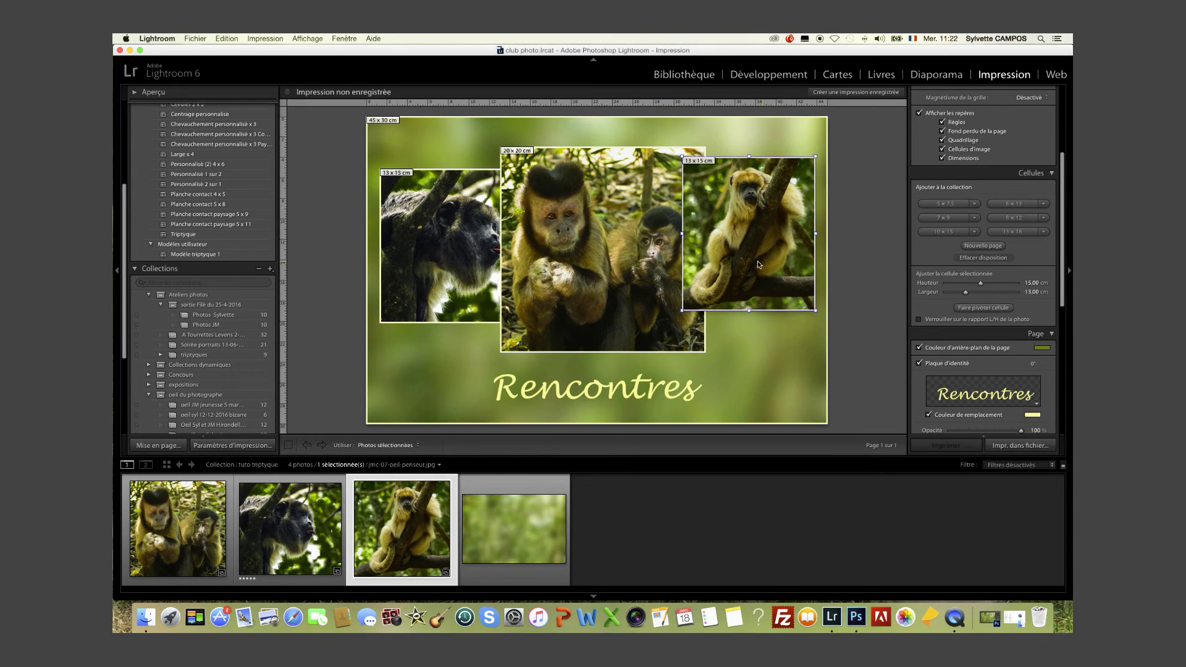
Step: Bring the left photo one level forward, in front of the middle photo, and lower the middle photo on the page
right_click(454, 260)
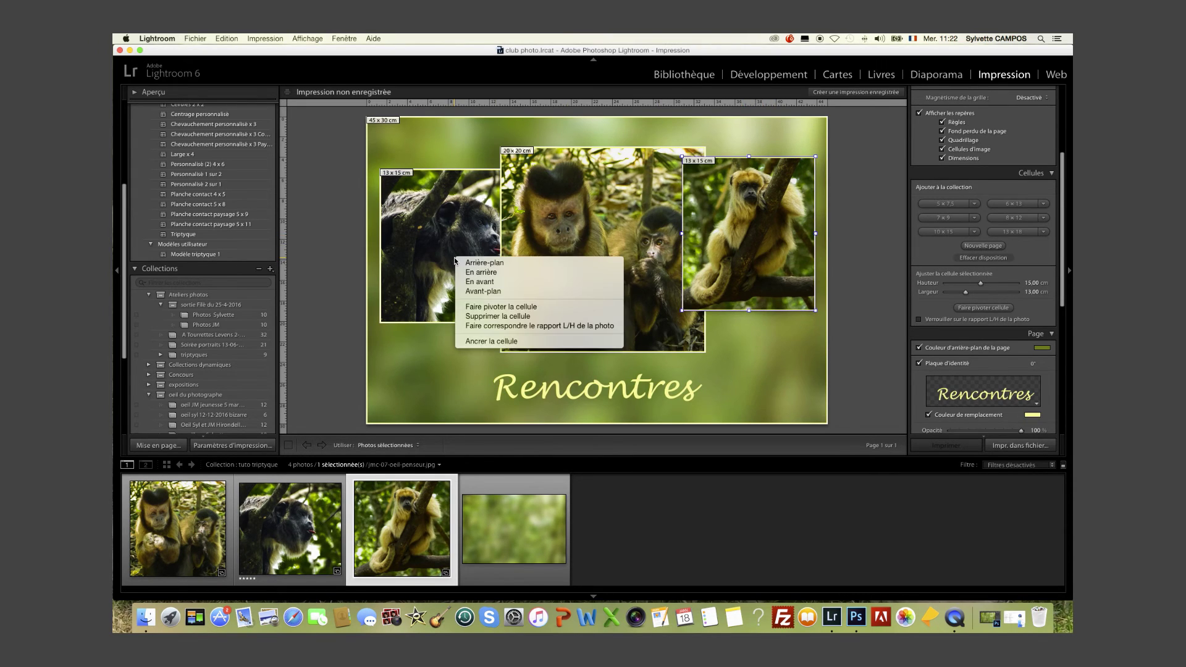
click(478, 281)
drag(581, 270, 592, 296)
Step: Move the left photo into the page's upper-left corner and the right photo into its upper-right corner
drag(744, 226, 757, 197)
click(448, 215)
mouse_move(447, 215)
mouse_down()
mouse_move(435, 168)
mouse_move(436, 199)
mouse_move(459, 197)
mouse_up()
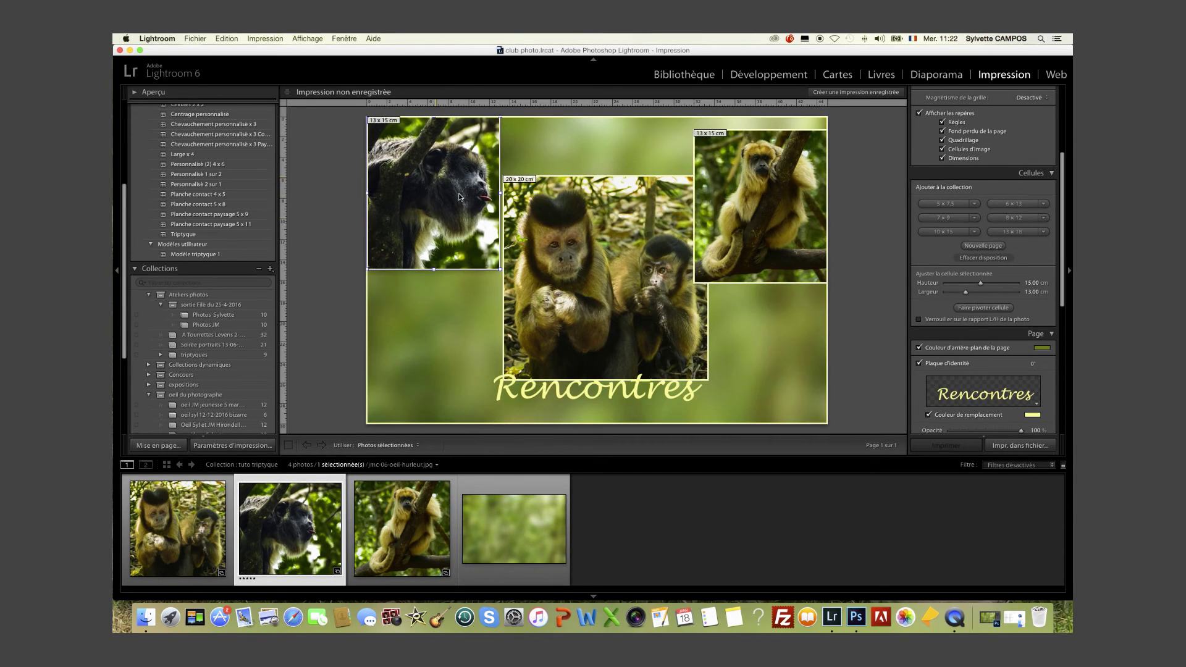
drag(778, 172, 781, 160)
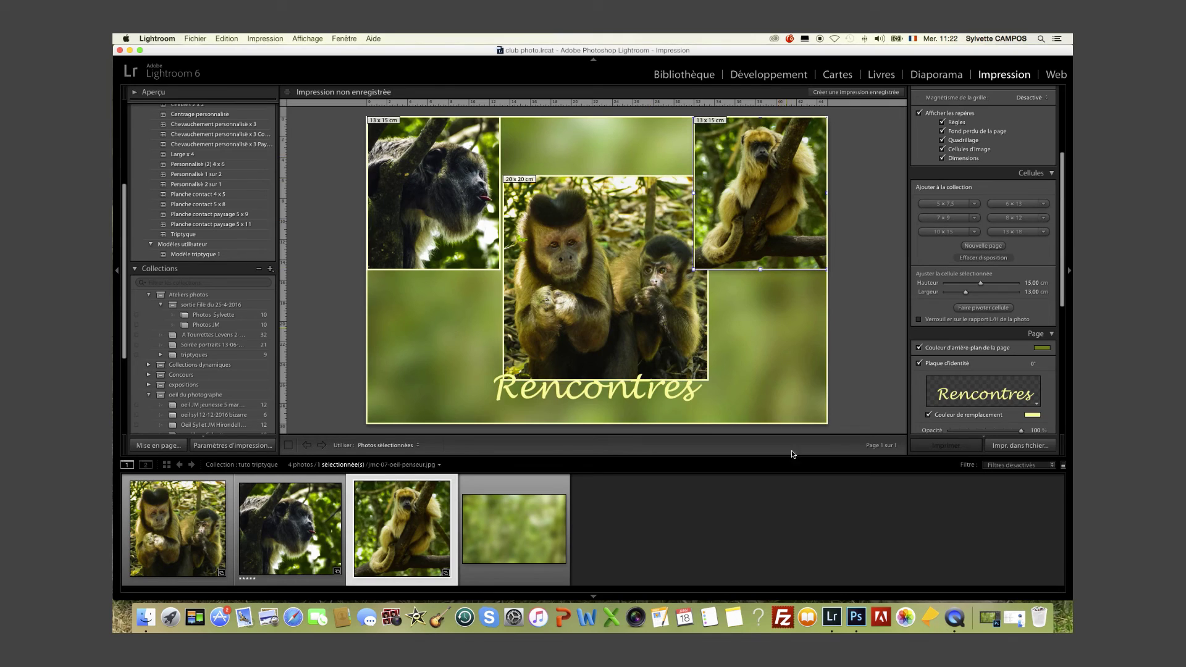
Step: Shift the middle photo left to centre it between the side photos, and lower the "Rencontres" title just beneath it
drag(584, 318, 595, 316)
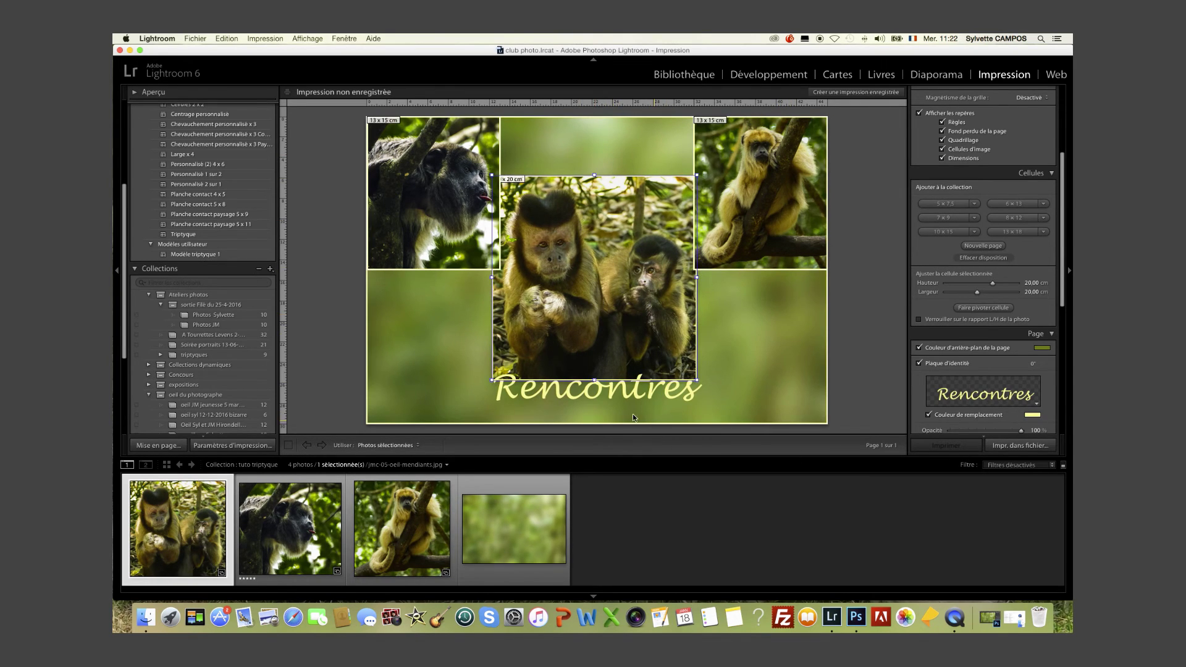
drag(618, 390, 619, 397)
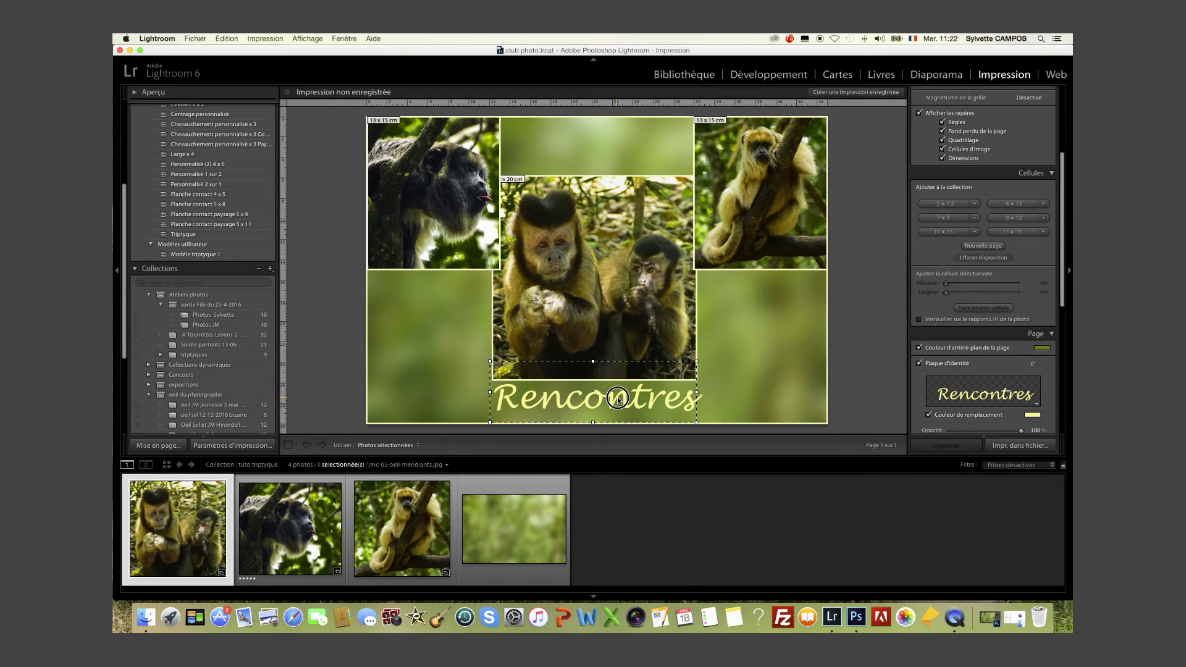
click(868, 383)
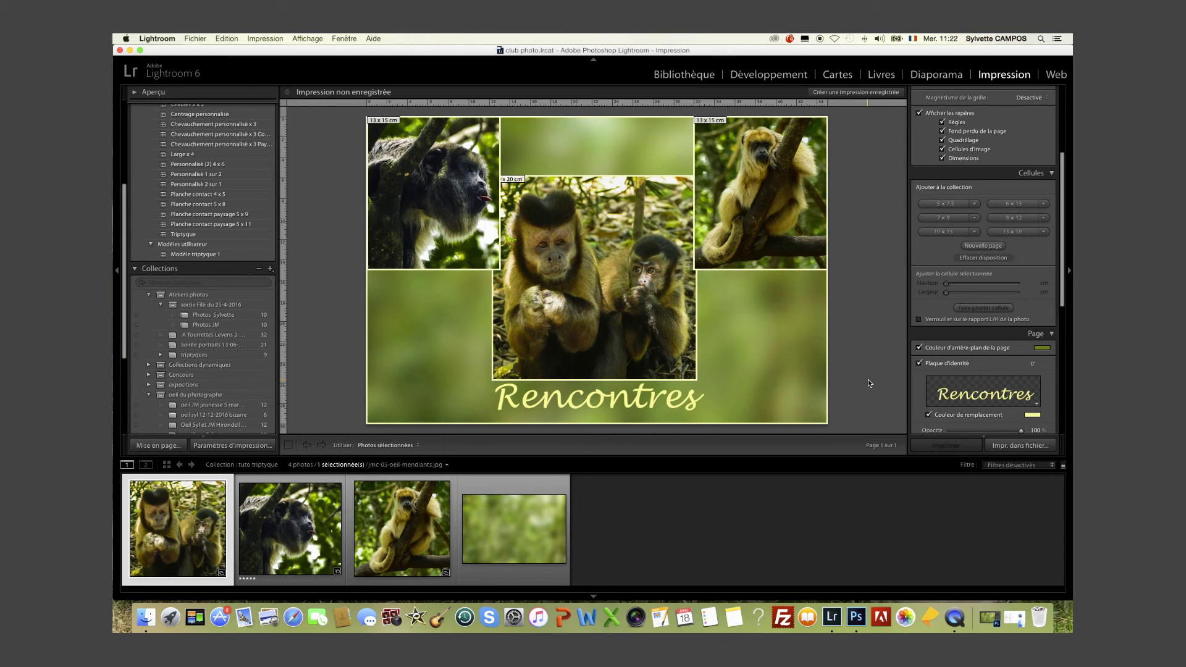
Step: Save the layout as a print named "Impression" inside the tuto triptyque collection
scroll(1021, 361, down, 3)
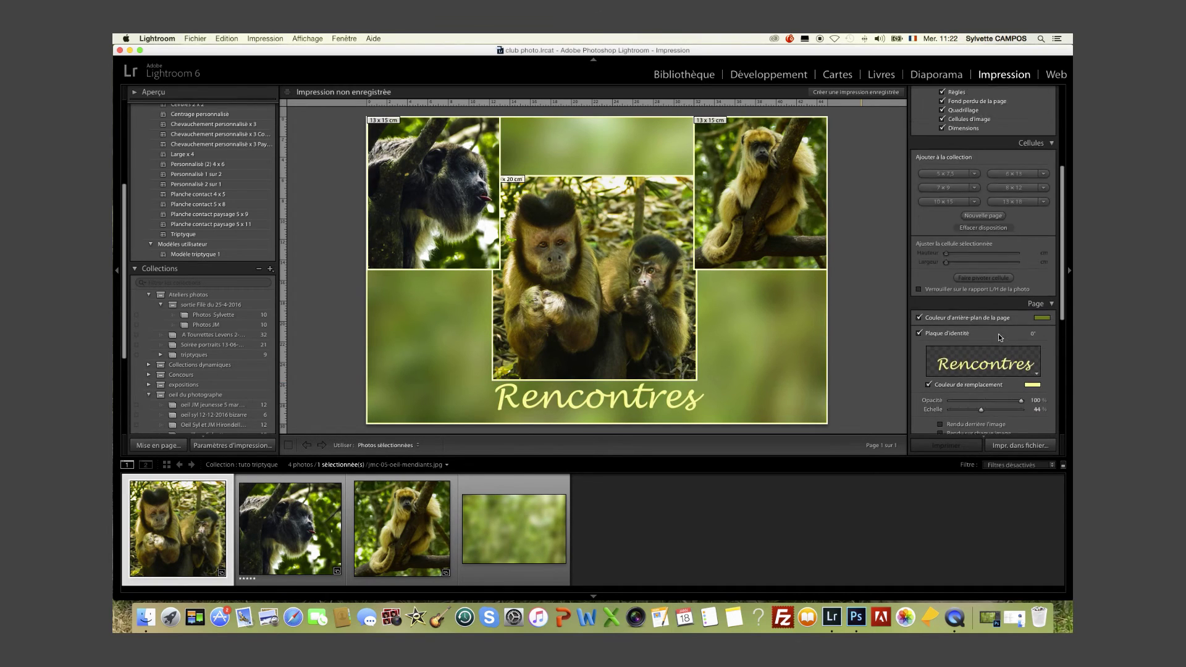
scroll(998, 333, up, 5)
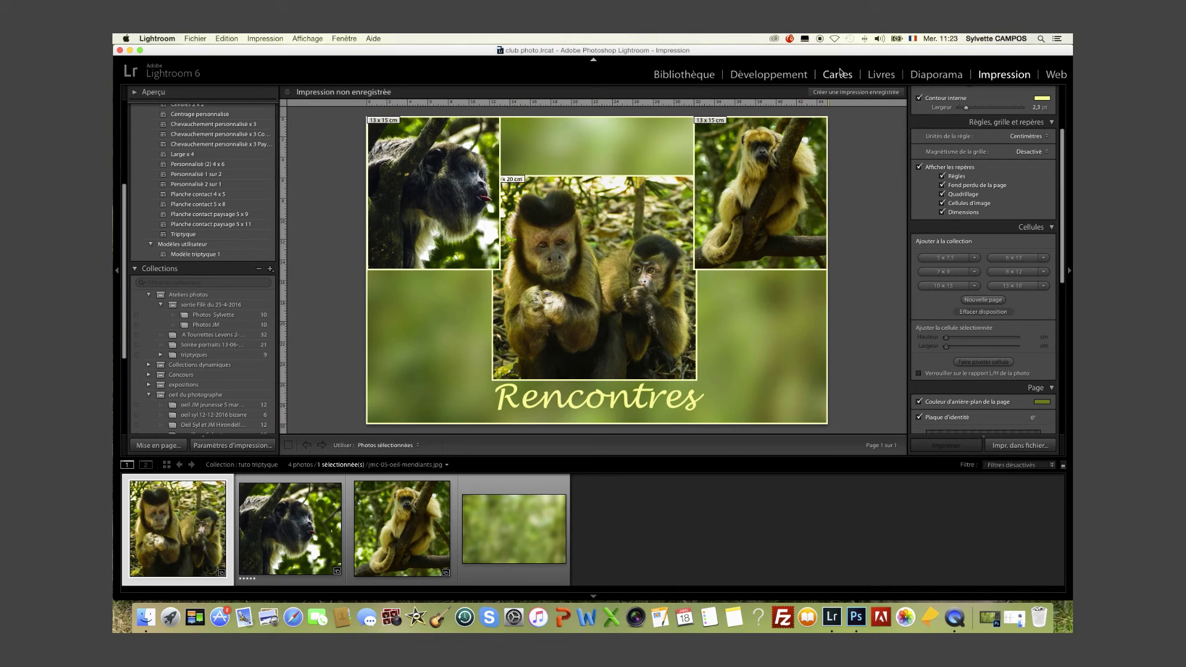
click(850, 92)
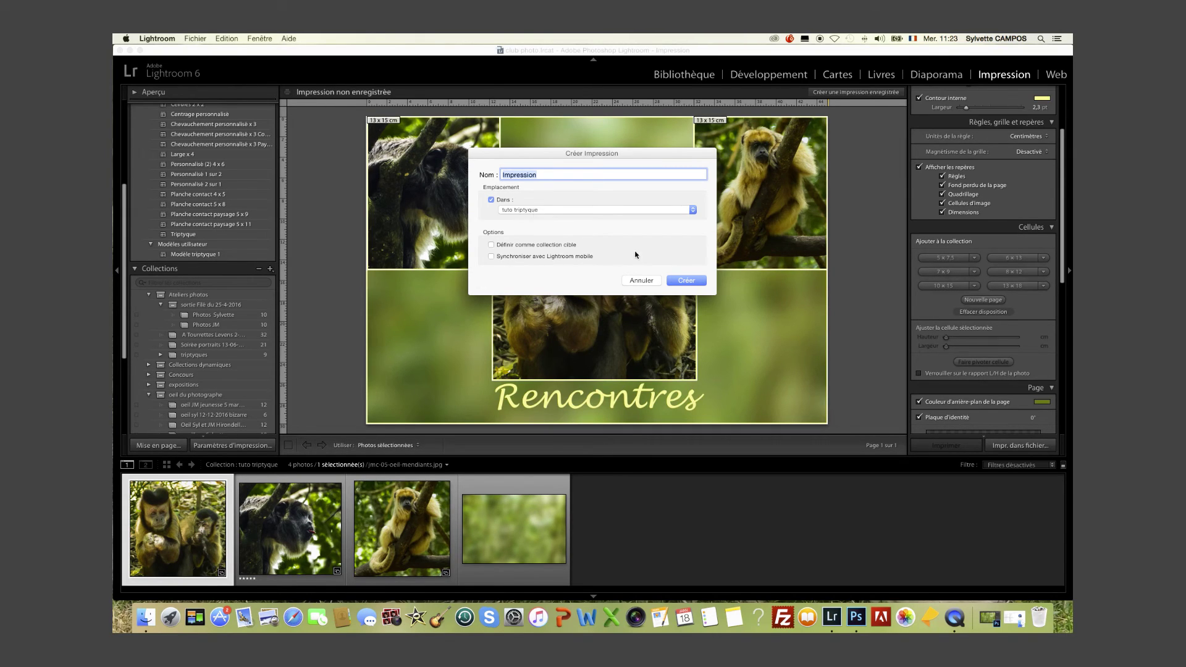
click(538, 173)
click(687, 280)
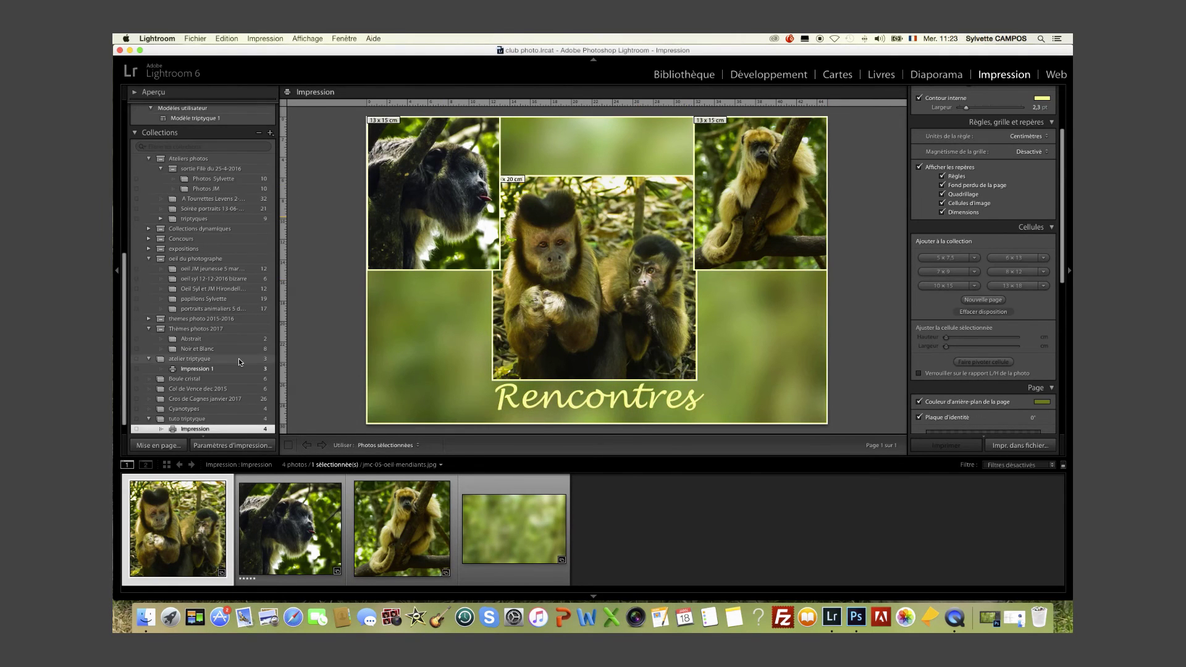
Step: Check the photos of the saved Impression print in the Library grid, and return to the Print module
scroll(229, 357, down, 2)
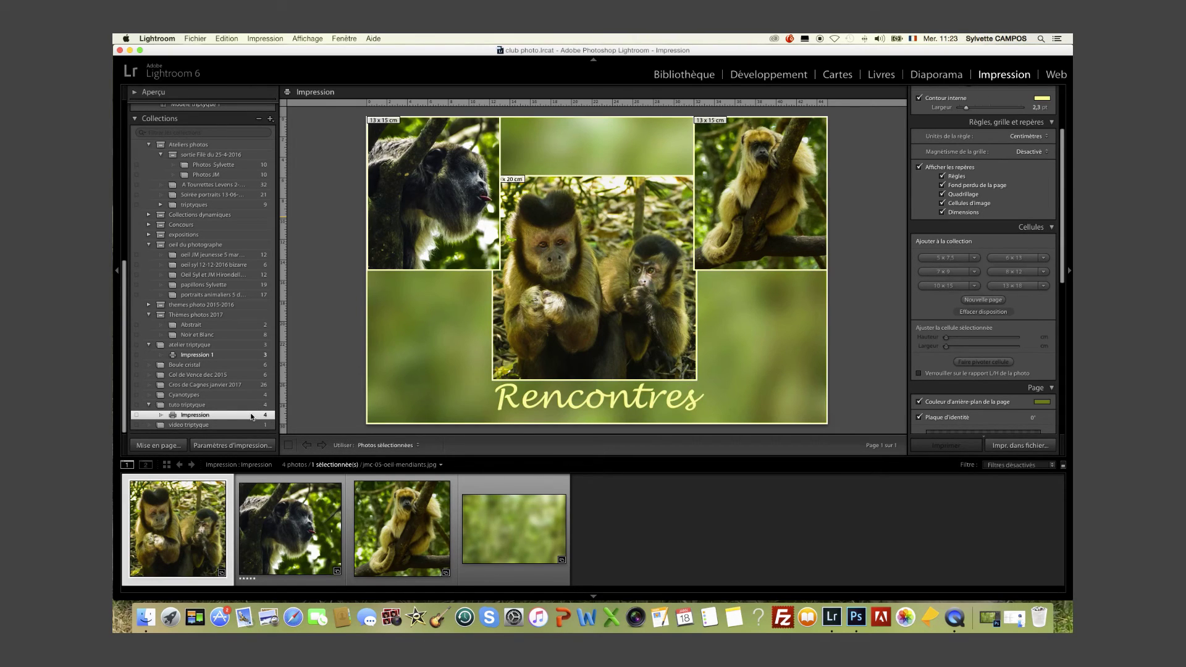
click(684, 76)
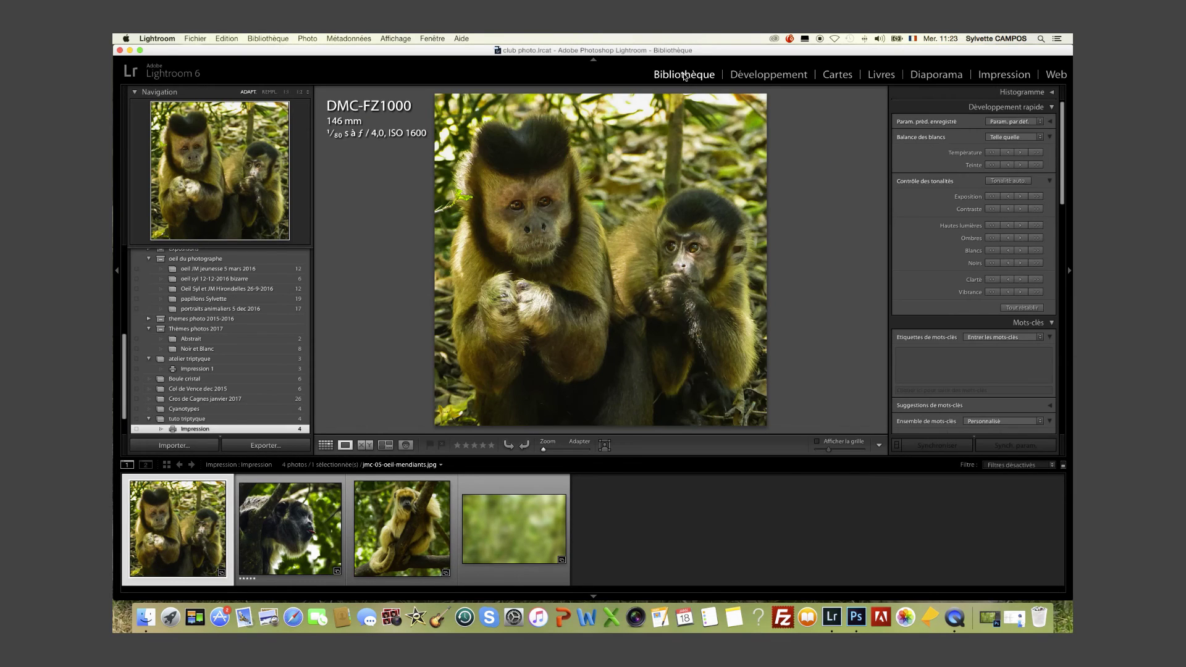
click(326, 445)
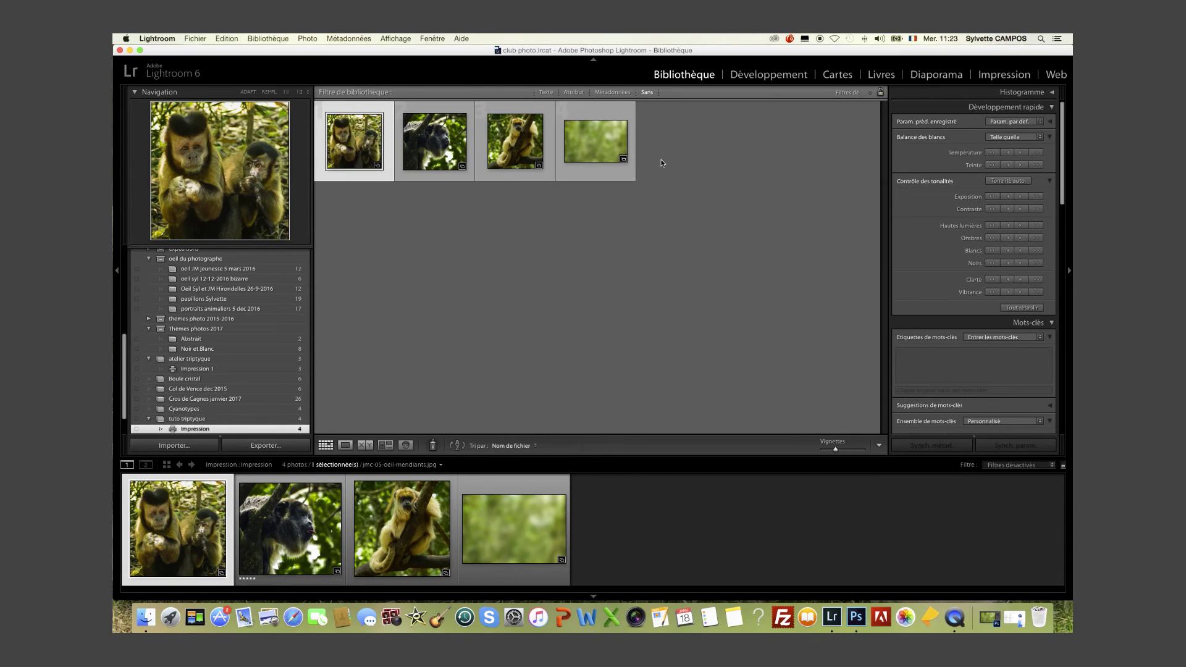
click(1003, 76)
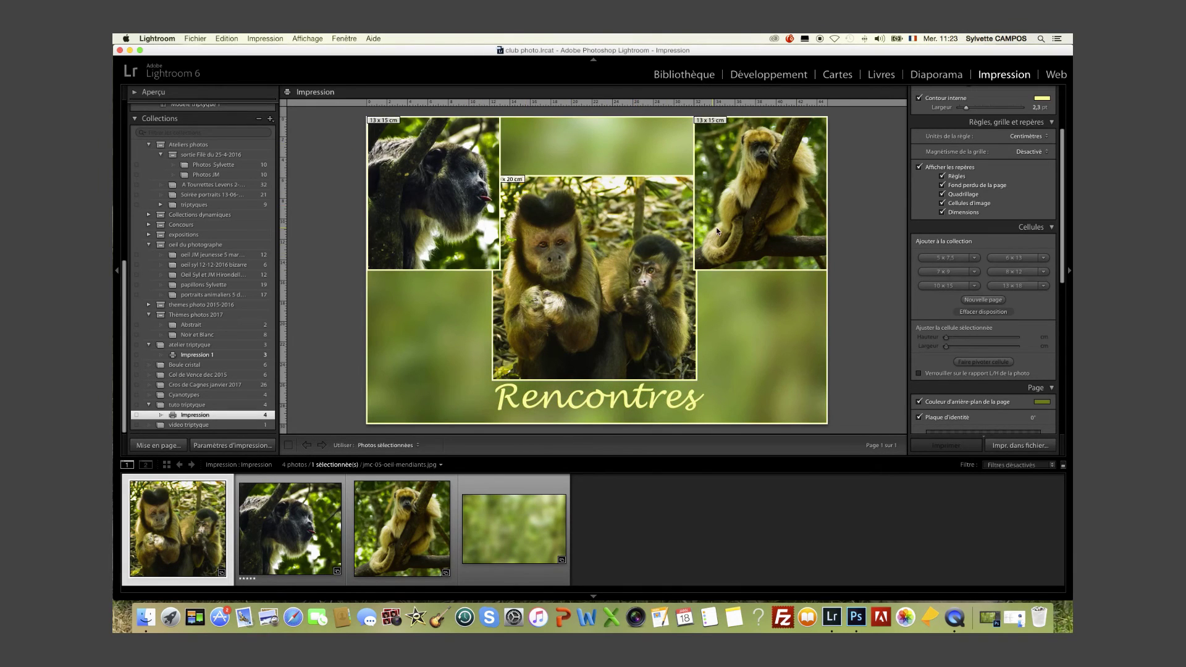
Step: Nudge the right photo slightly down and return it to the page's upper-right corner
click(742, 221)
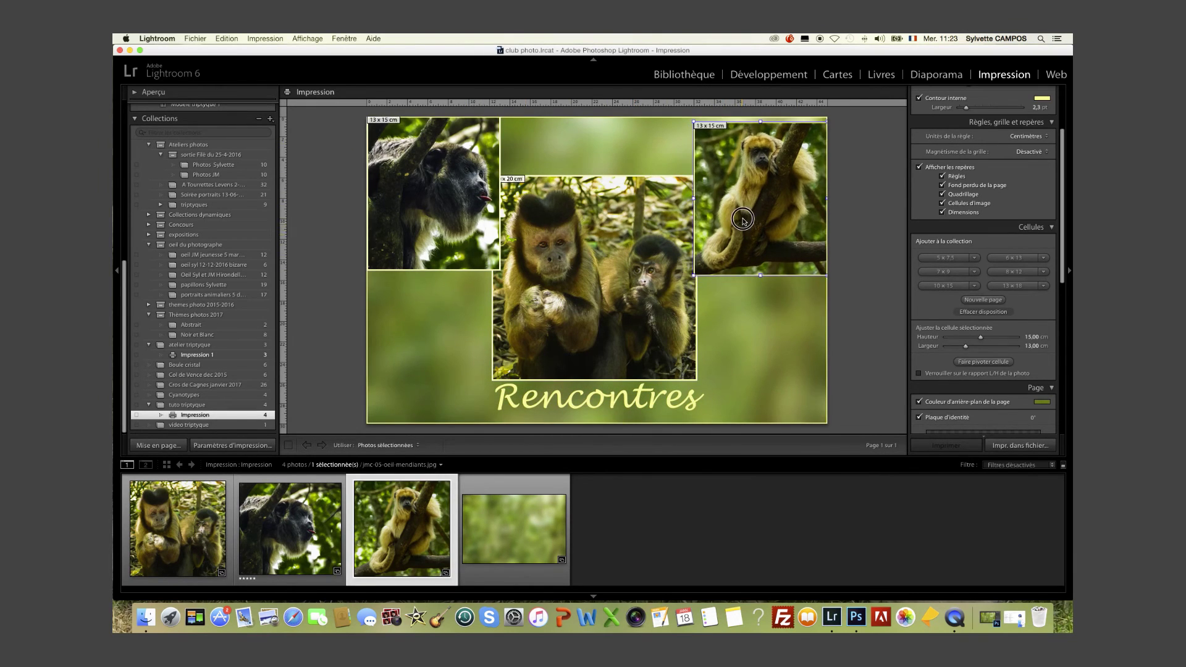
click(882, 261)
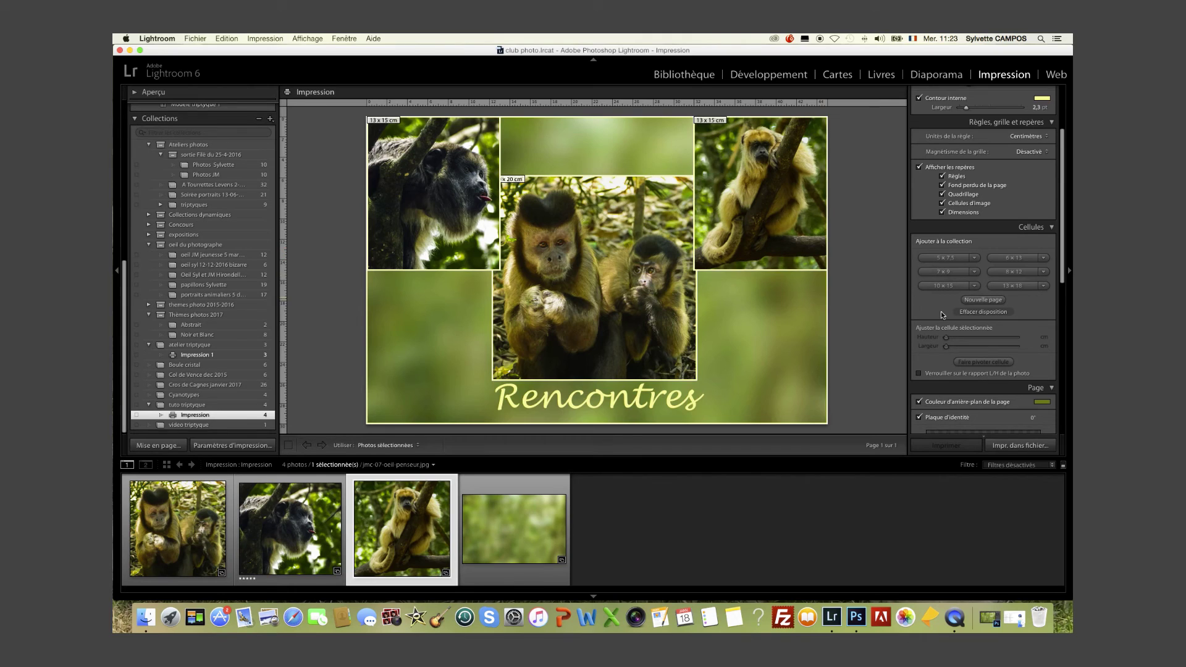
scroll(982, 343, down, 5)
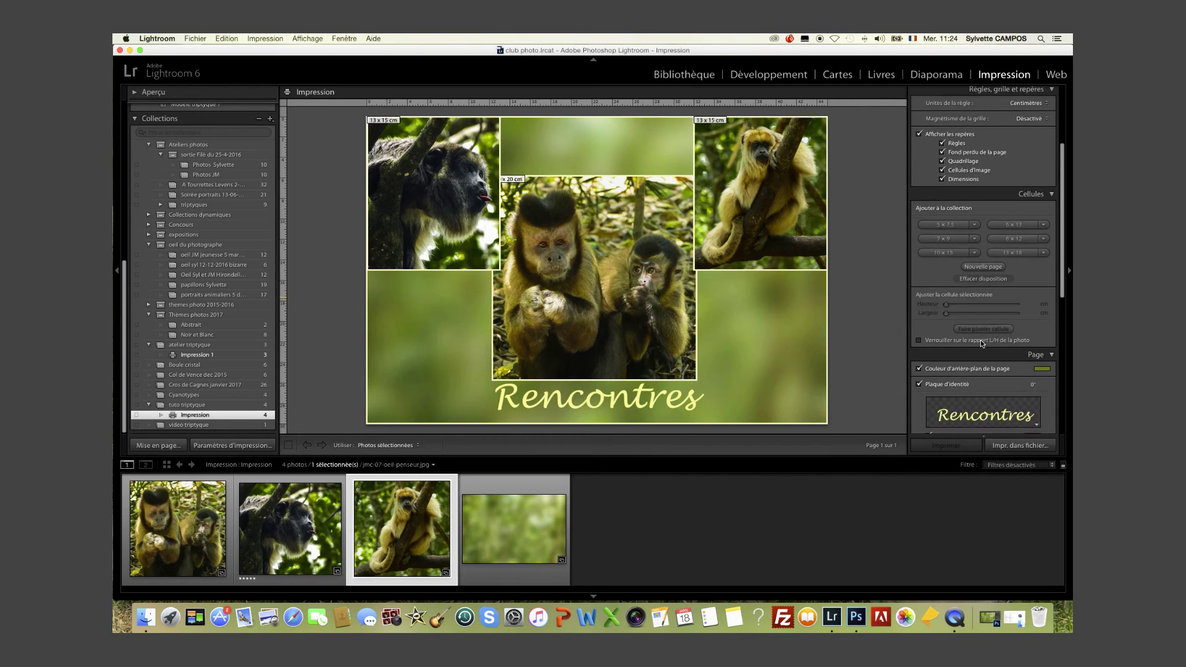
scroll(980, 339, down, 2)
scroll(980, 340, up, 4)
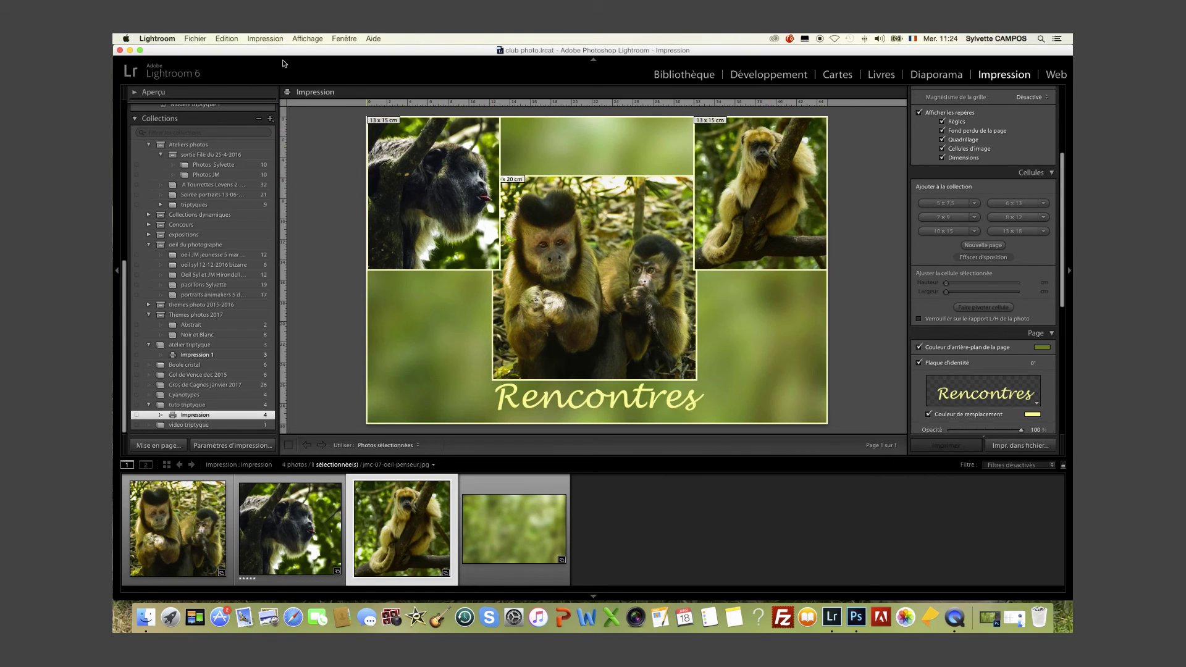
Step: Save the layout as a new template named "Mod 1" in the Modèles utilisateur folder and locate it in the template browser
click(267, 38)
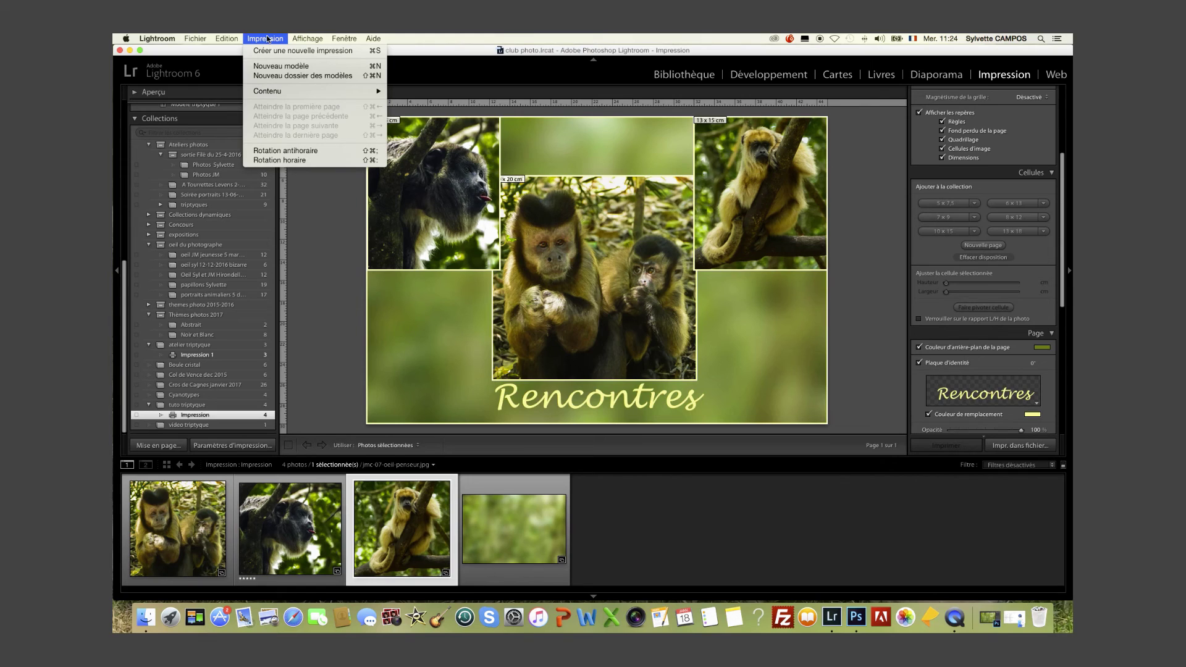
click(277, 67)
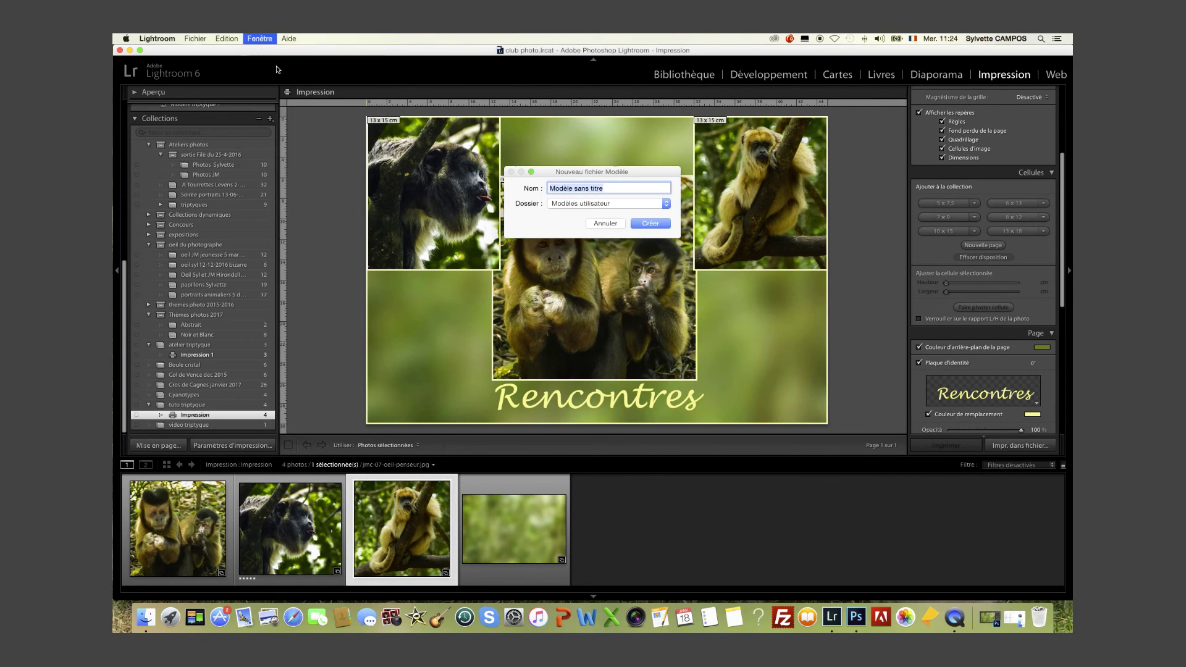
click(605, 190)
key(BackSpace)
key(BackSpace)
key(BackSpace)
key(BackSpace)
key(BackSpace)
key(BackSpace)
key(BackSpace)
key(BackSpace)
key(BackSpace)
key(BackSpace)
key(BackSpace)
key(BackSpace)
key(BackSpace)
key(BackSpace)
key(BackSpace)
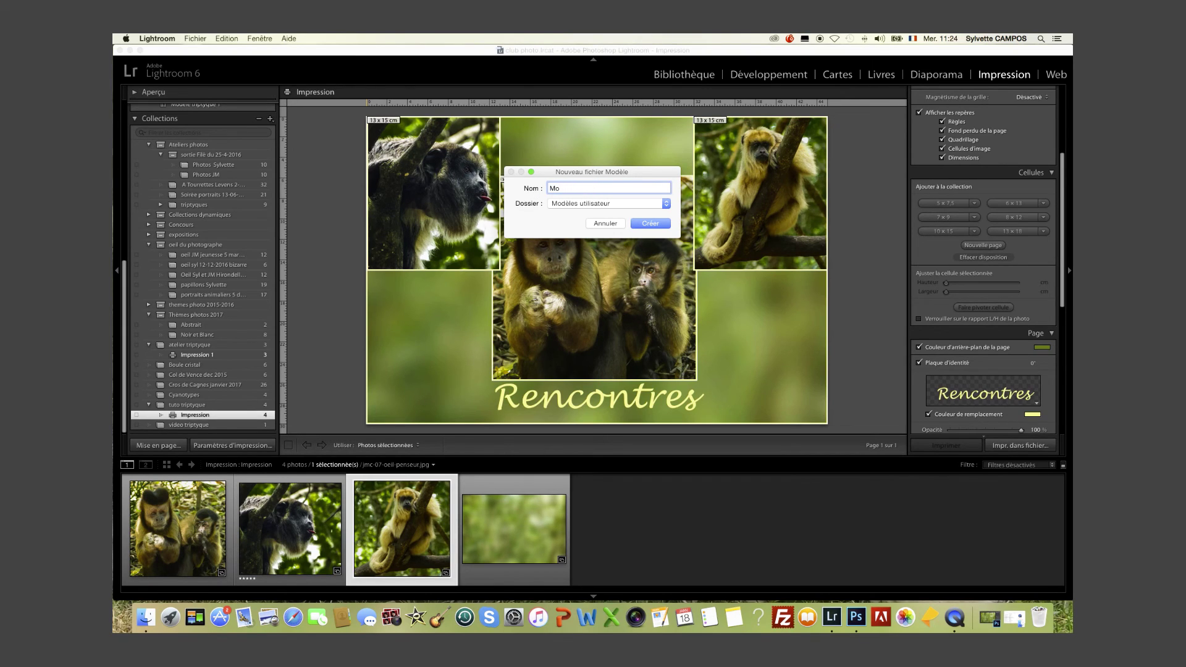
text(d 1)
click(648, 223)
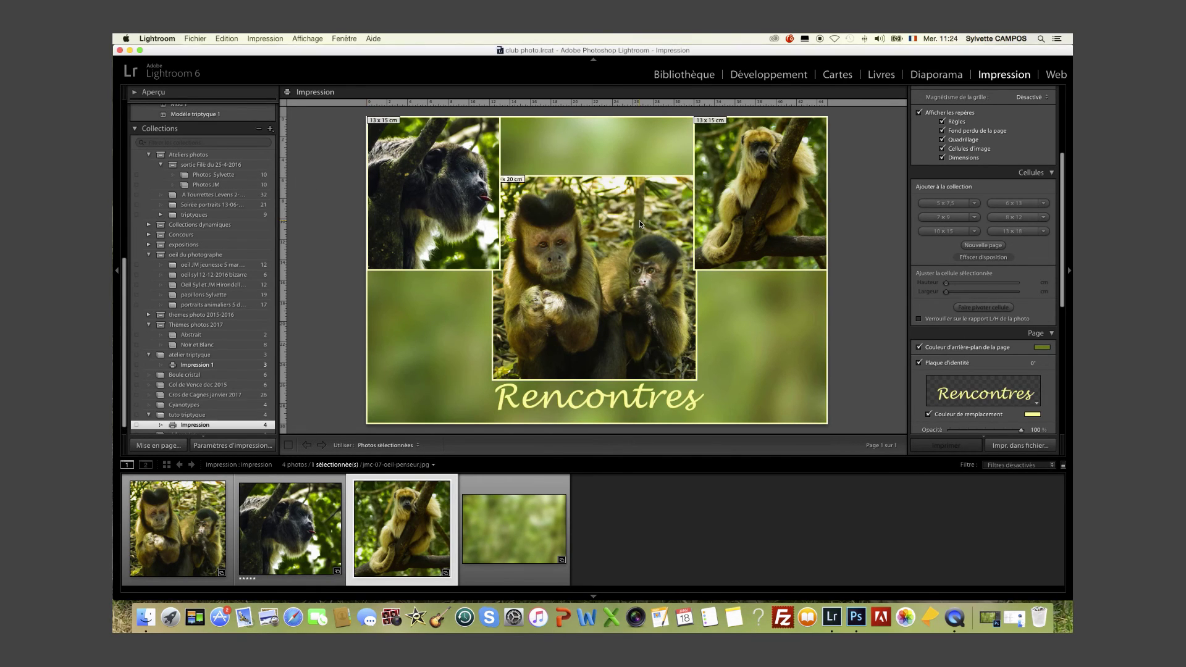
scroll(225, 201, up, 5)
scroll(226, 203, up, 5)
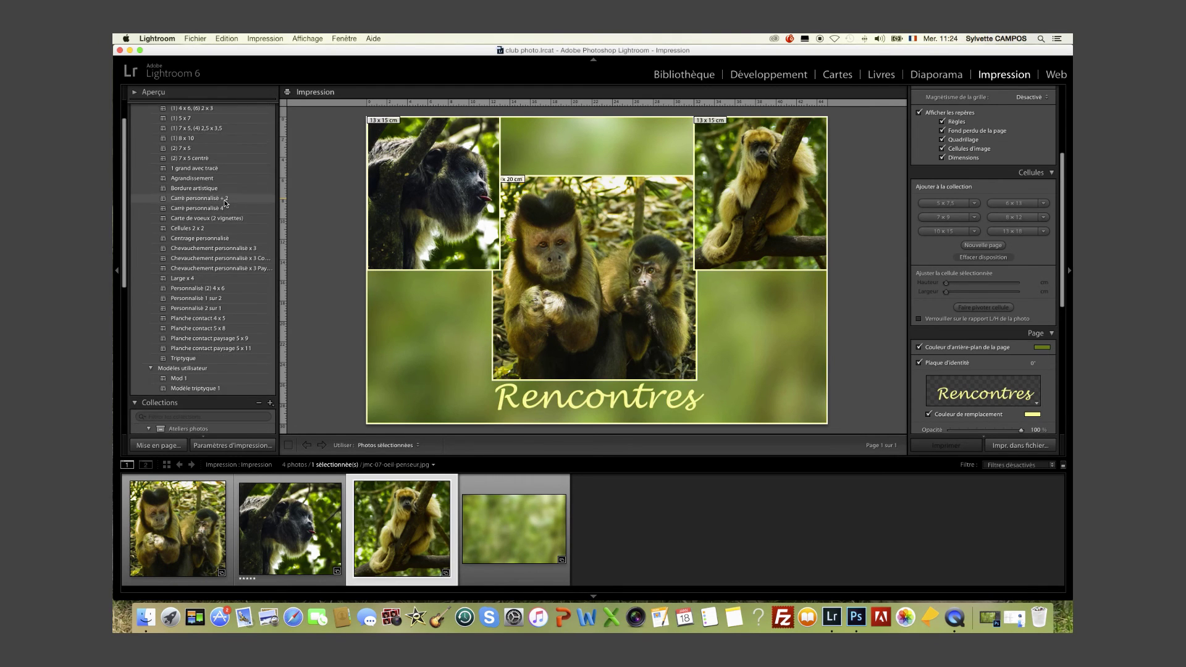
scroll(225, 202, up, 3)
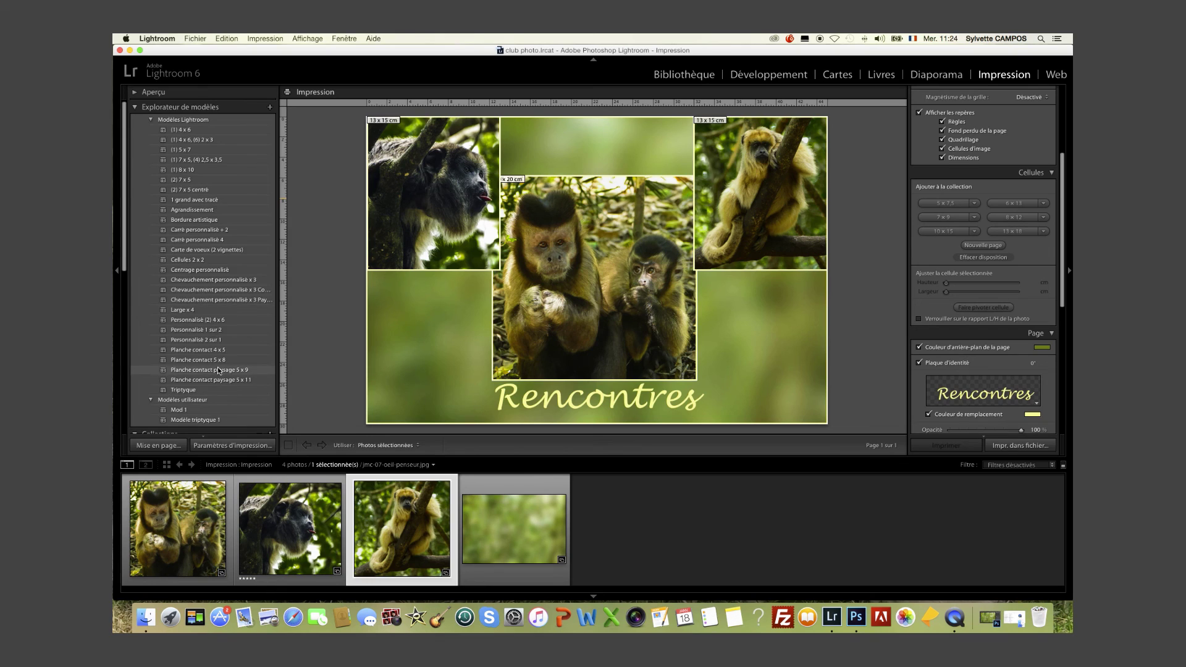
scroll(218, 370, down, 3)
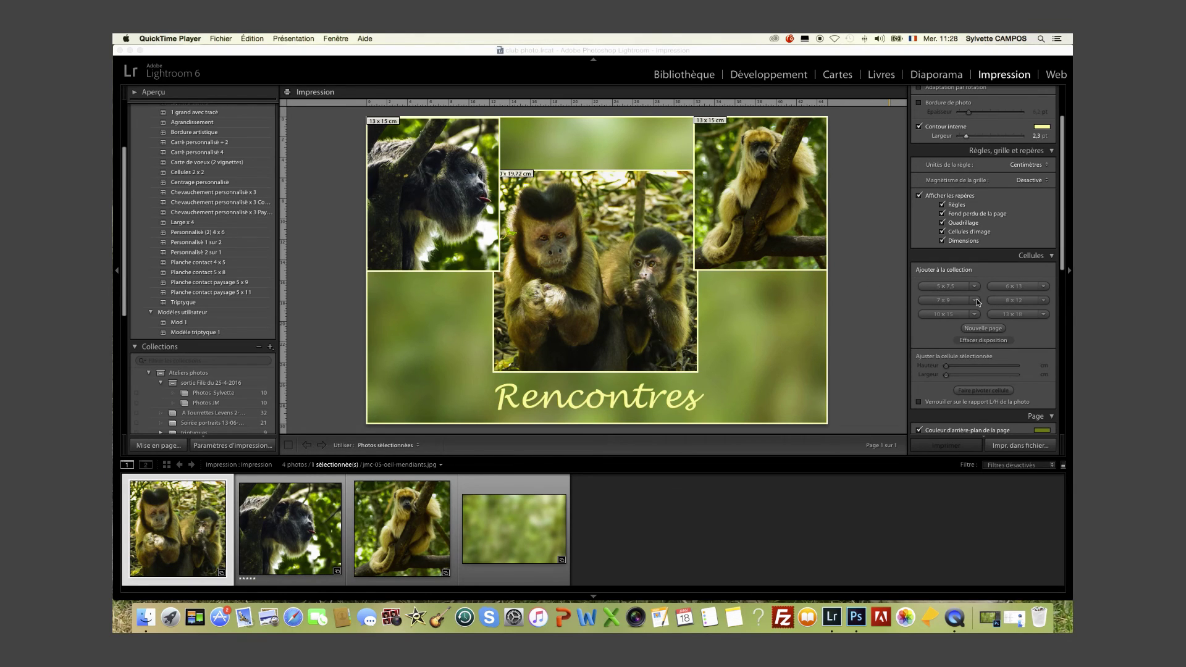
Step: Keep Fichier JPEG as the print output format and set the print sharpening to Élevée
scroll(984, 309, down, 5)
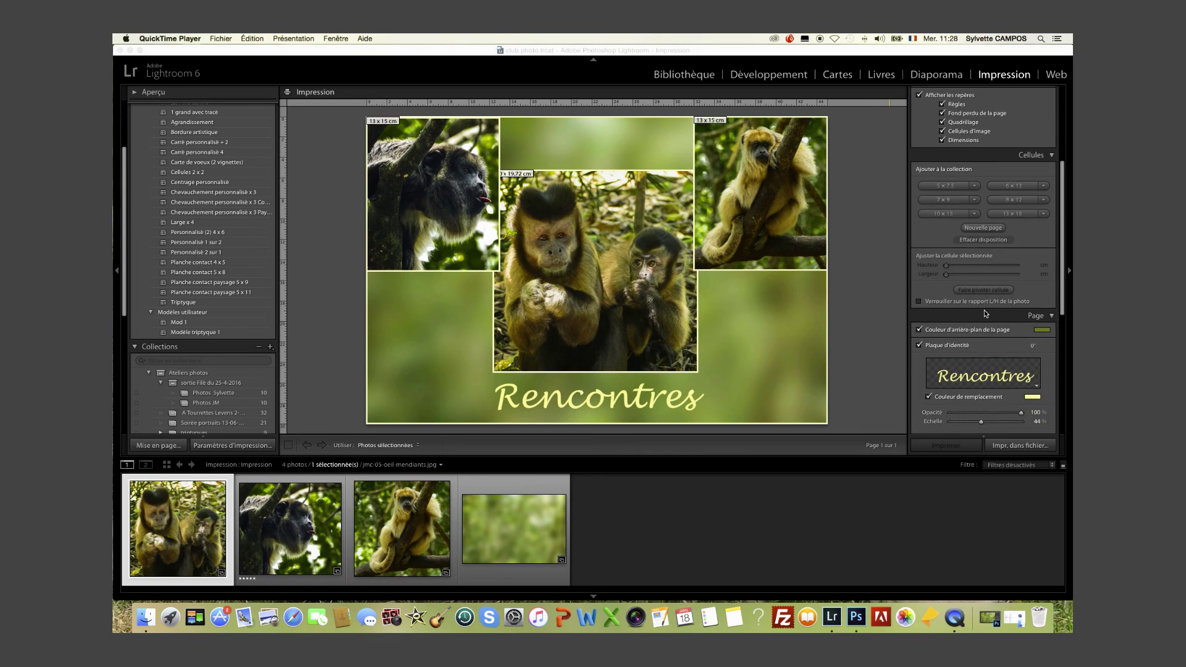
scroll(985, 313, down, 6)
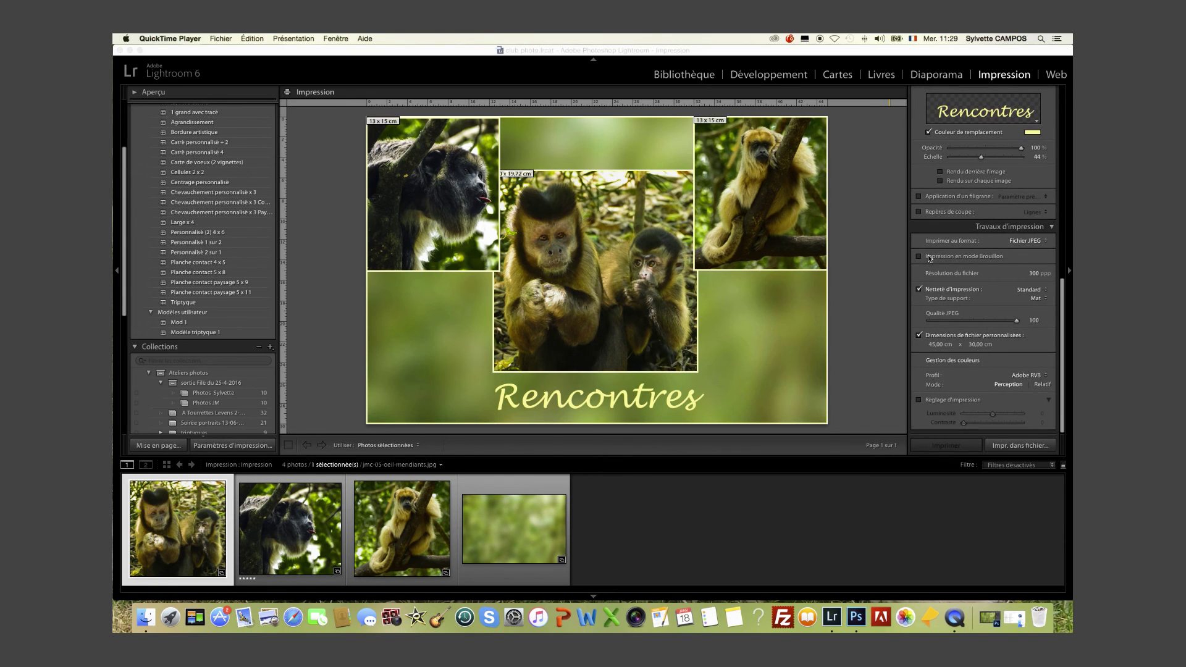
click(1047, 245)
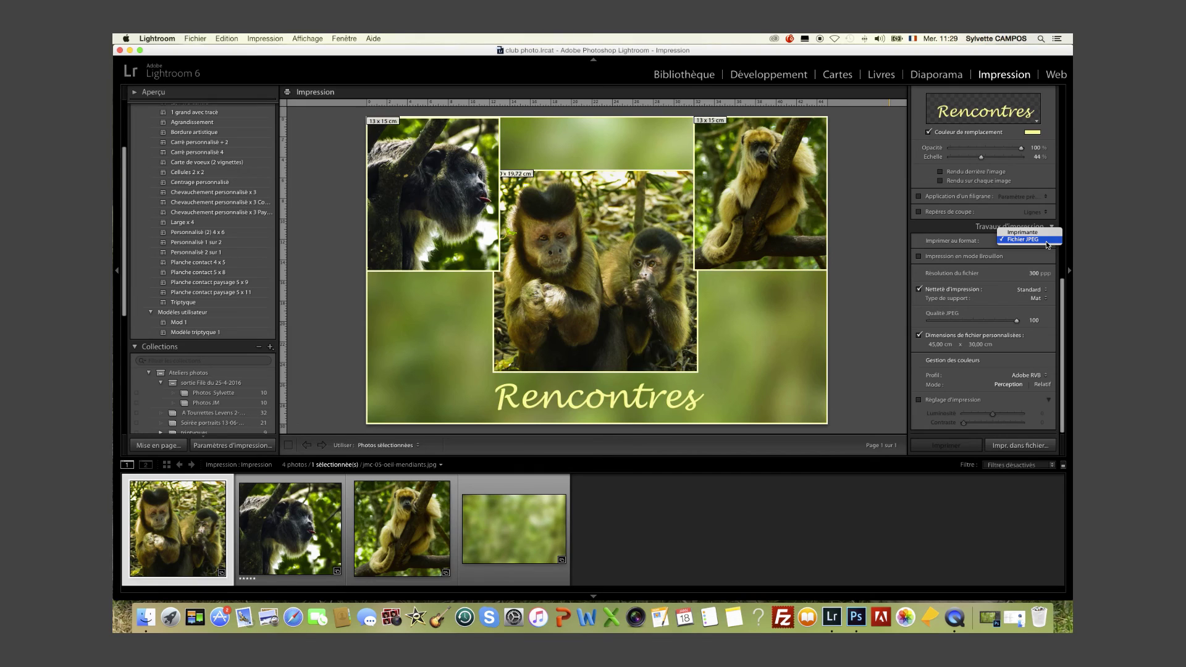
click(1028, 241)
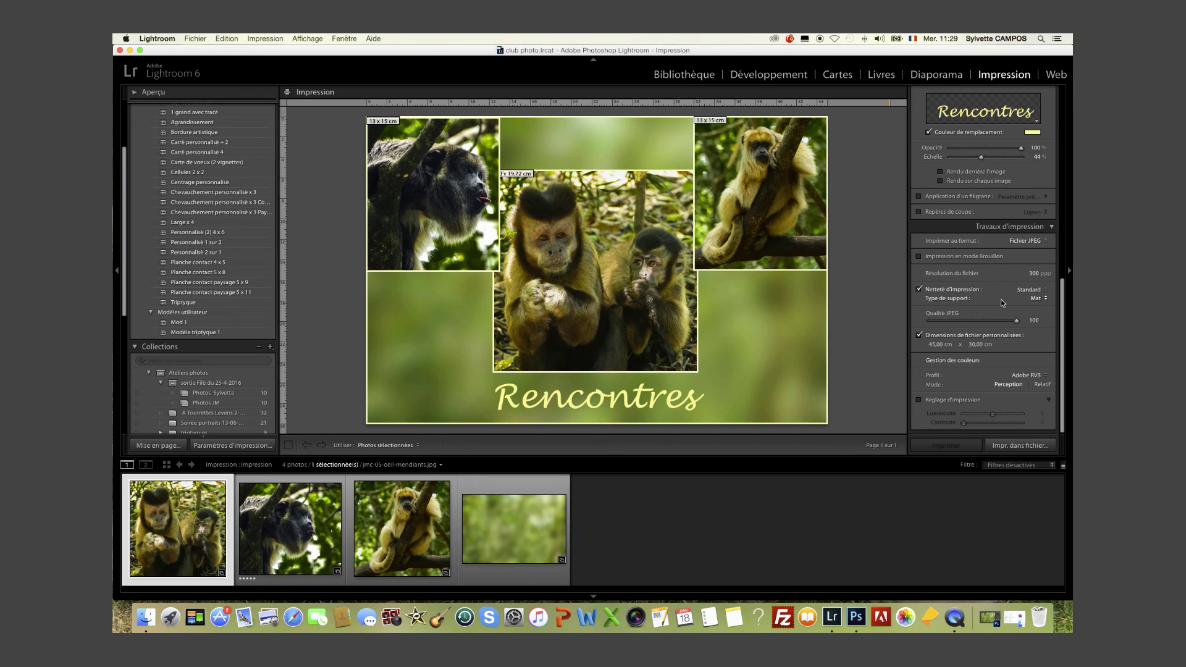
click(1046, 291)
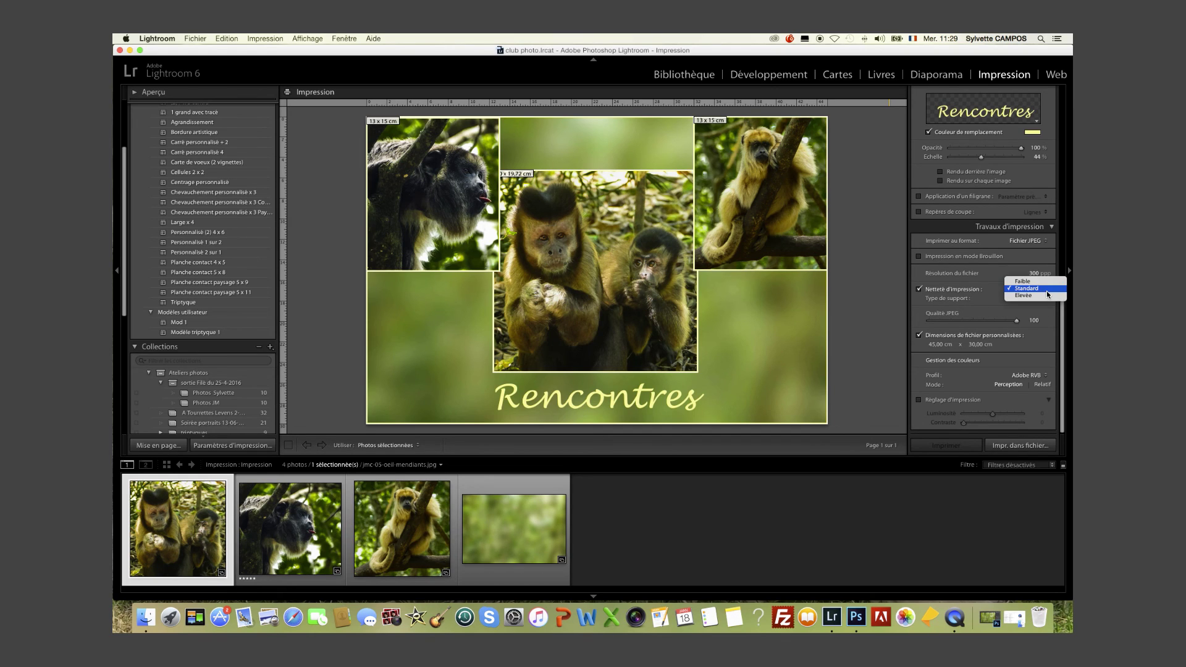
click(1047, 296)
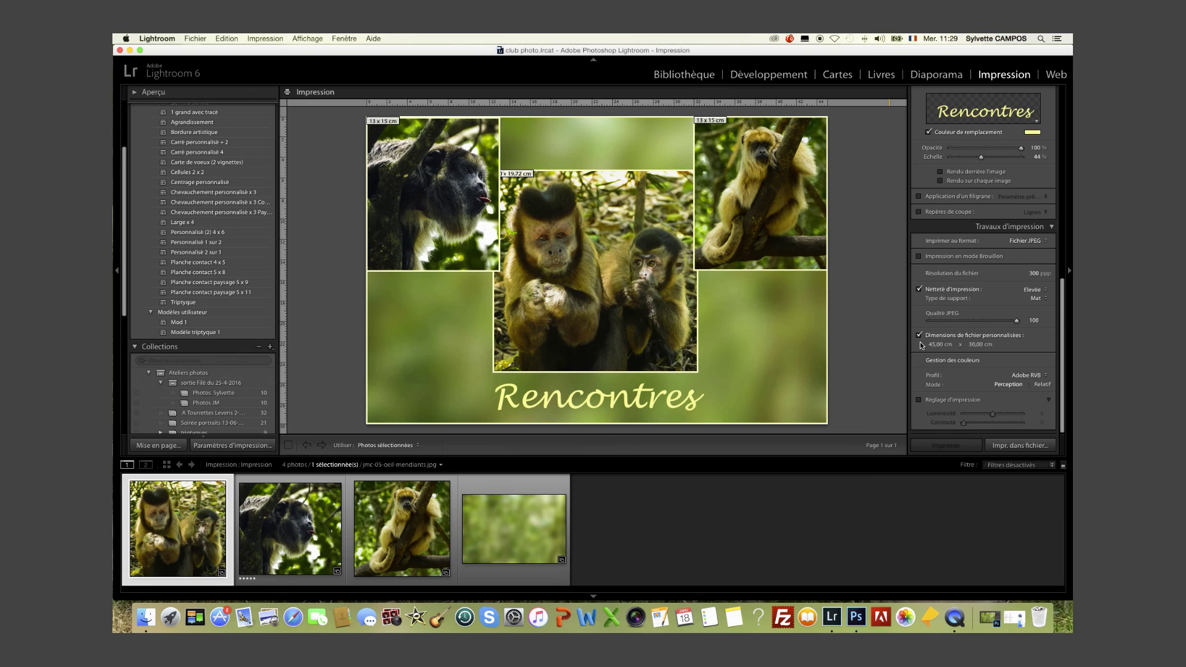
Step: Keep the custom file dimensions at 45 × 30 cm and choose Adobe RVB as the colour profile
click(967, 342)
key(Return)
click(1047, 376)
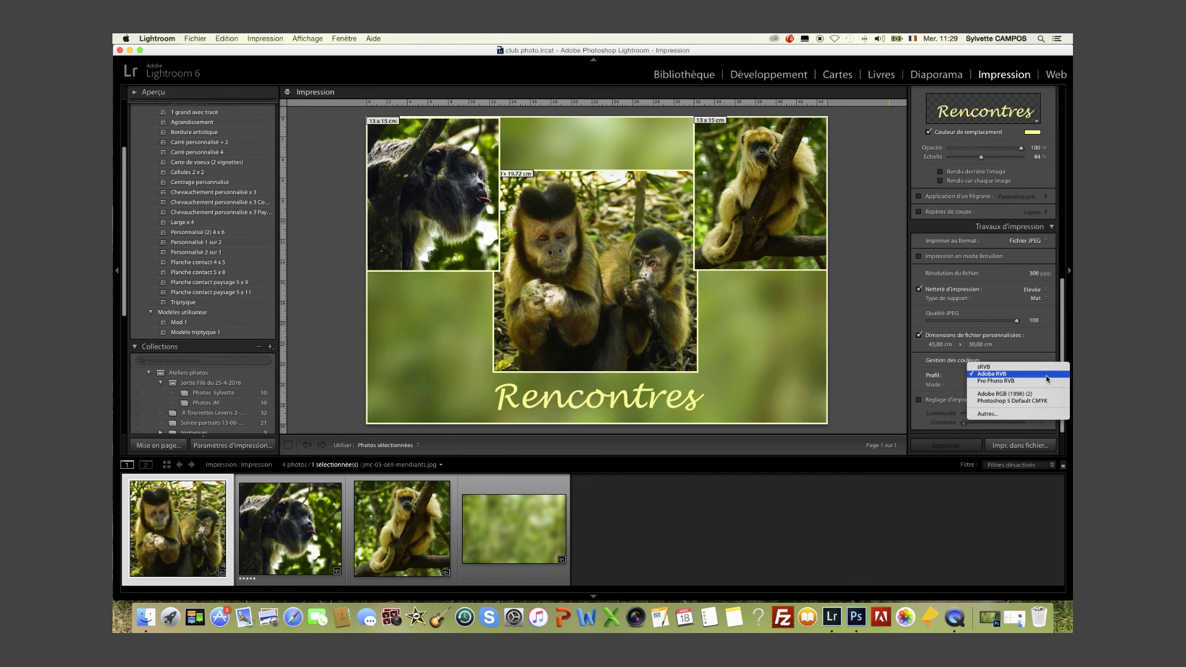
click(995, 374)
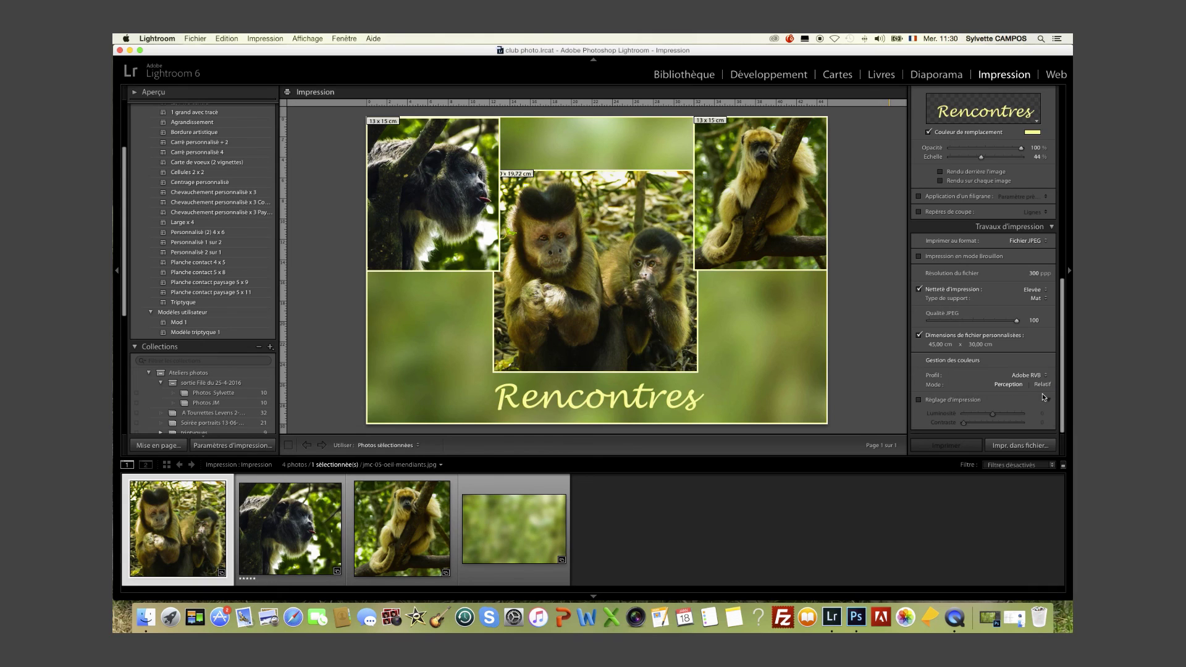
Step: Export the print layout as a JPEG file named "Sans titre" to the Bureau folder
click(1015, 446)
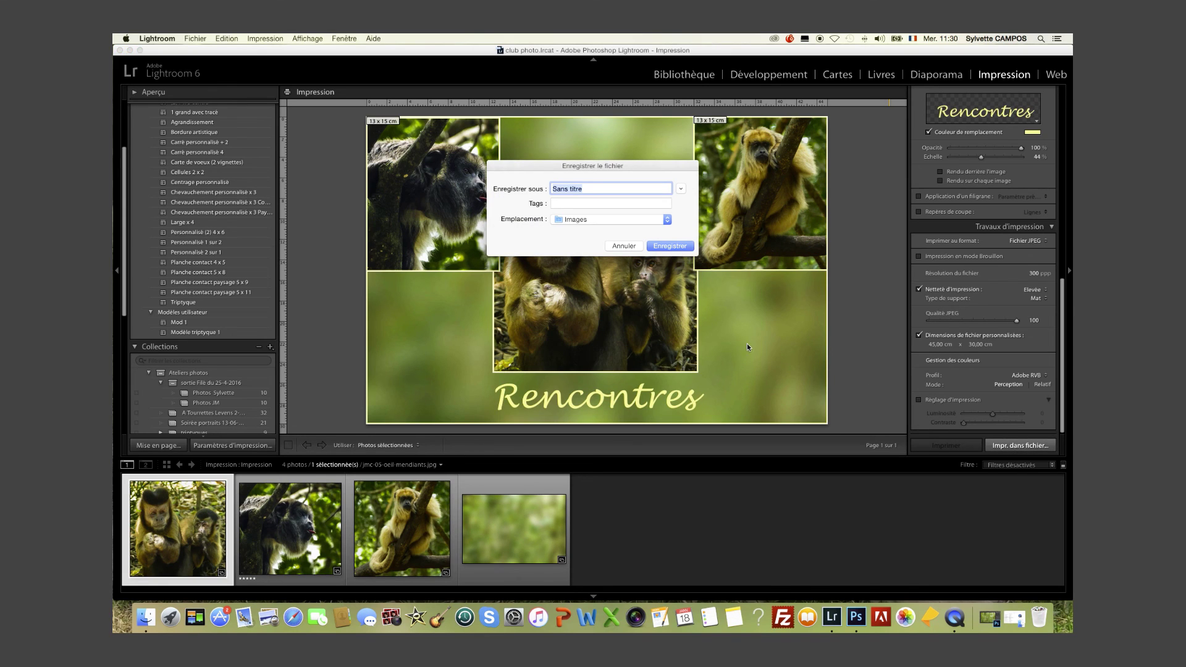
click(668, 221)
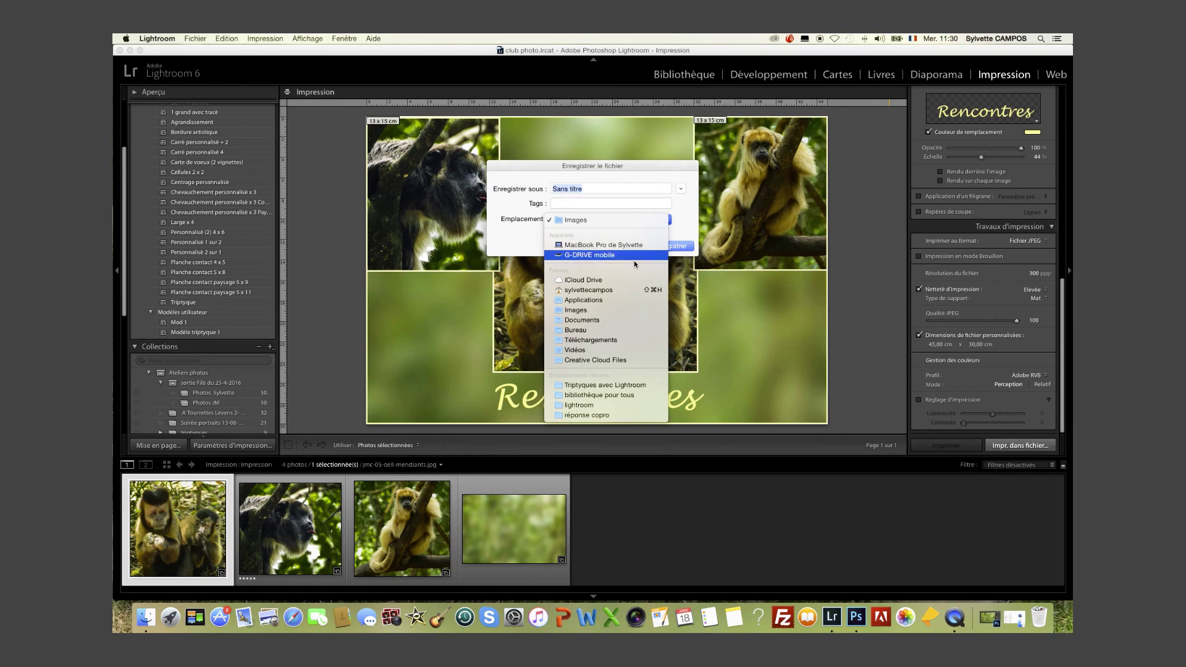
click(577, 331)
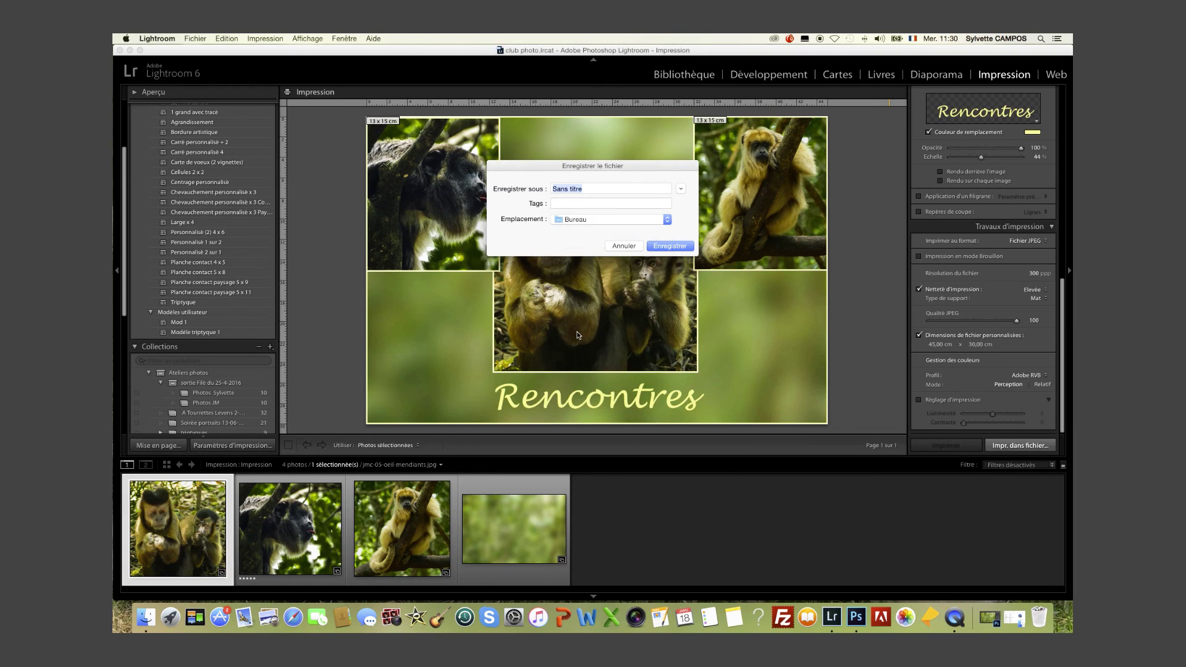
click(586, 188)
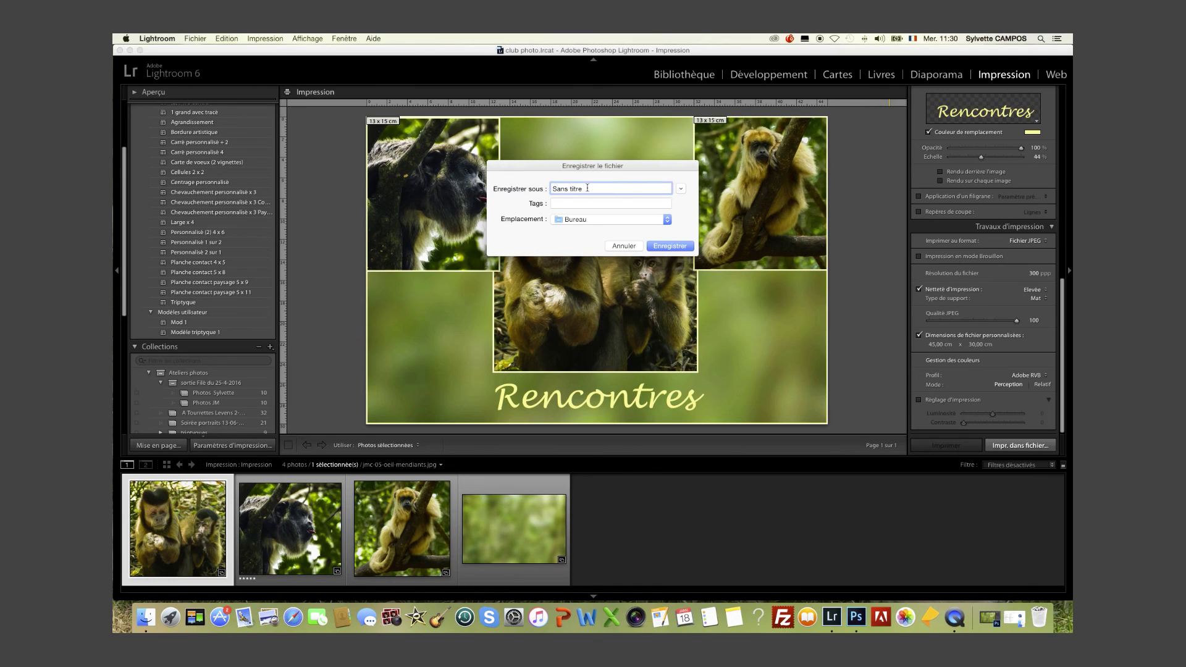
click(664, 246)
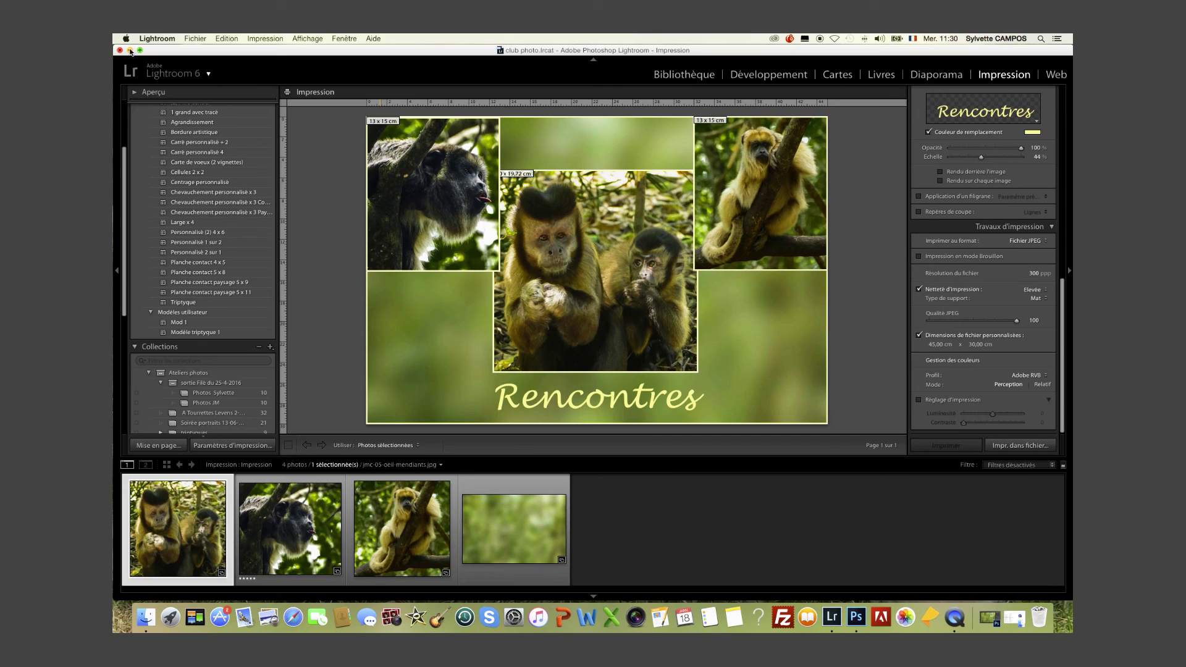
Step: Minimize the Lightroom window and open the exported "Sans titre.jpg" from the desktop in Aperçu
click(129, 50)
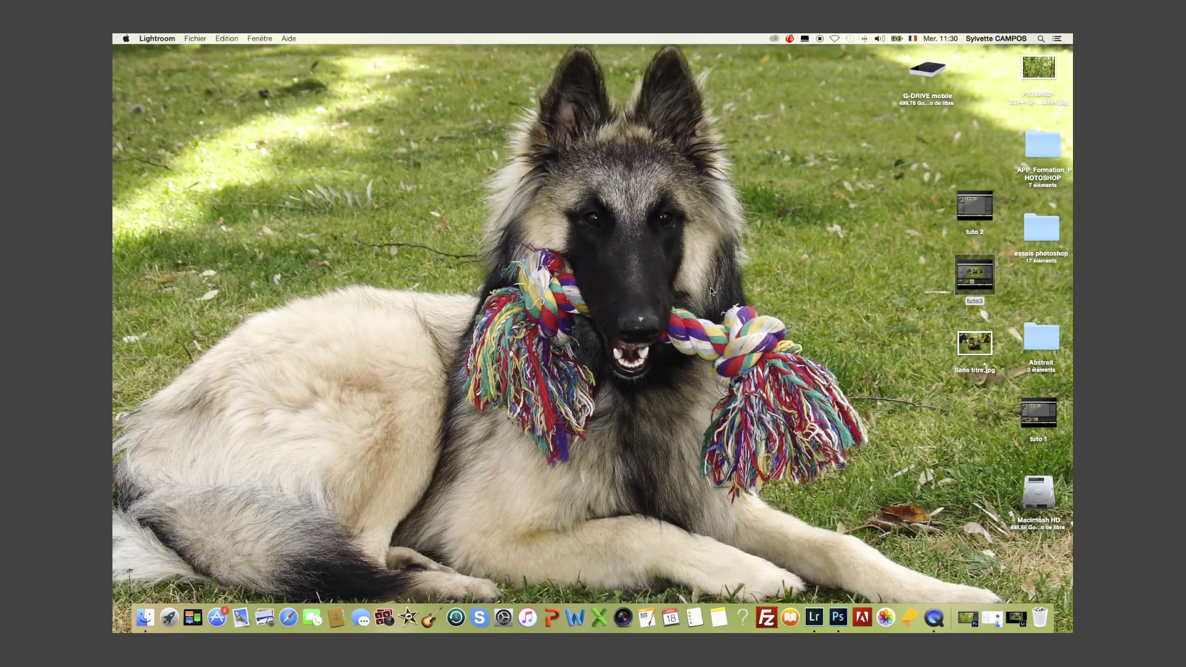
click(984, 348)
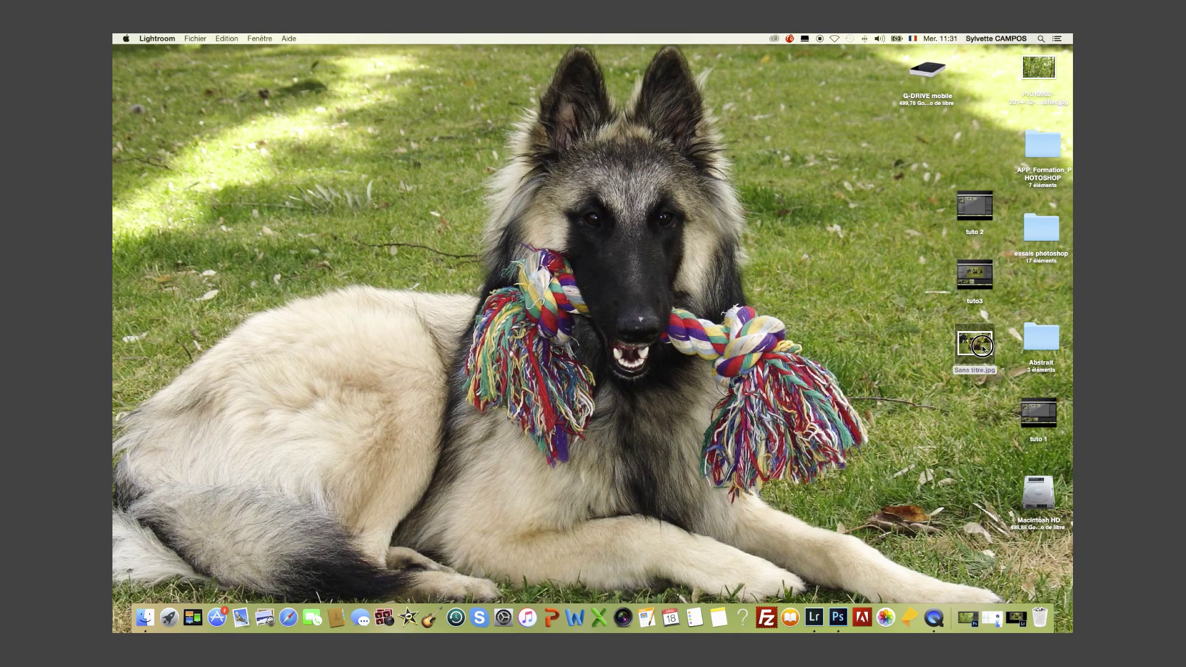
double_click(983, 348)
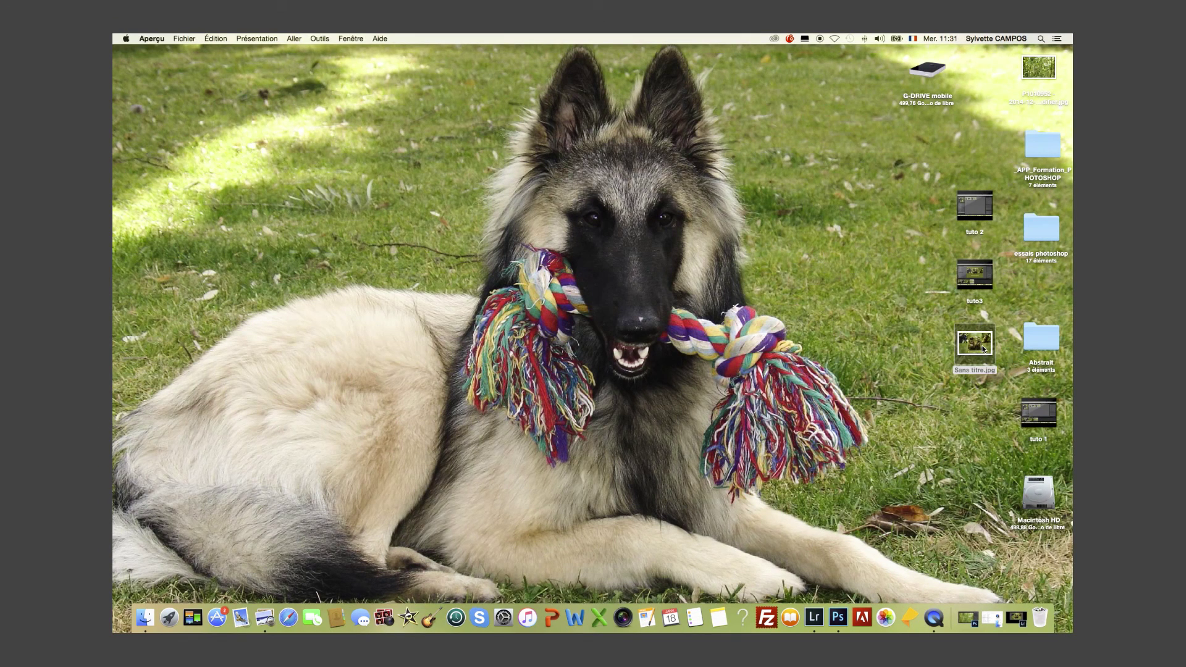